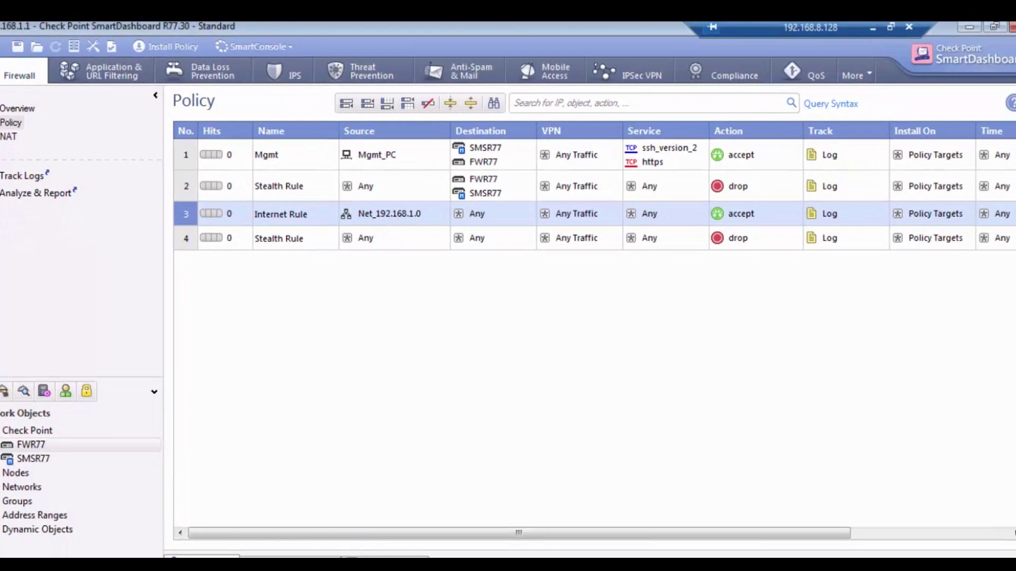
# Open Command Prompt and ping 8.8.8.8 to confirm the client reaches the internet
pyautogui.press('super')
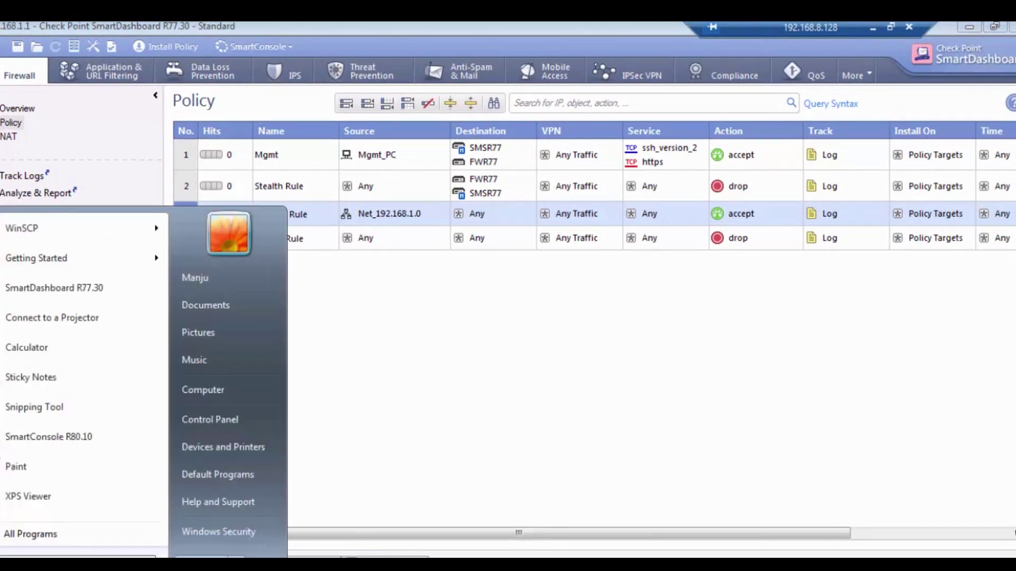
pyautogui.write('cmd')
pyautogui.press('Return')
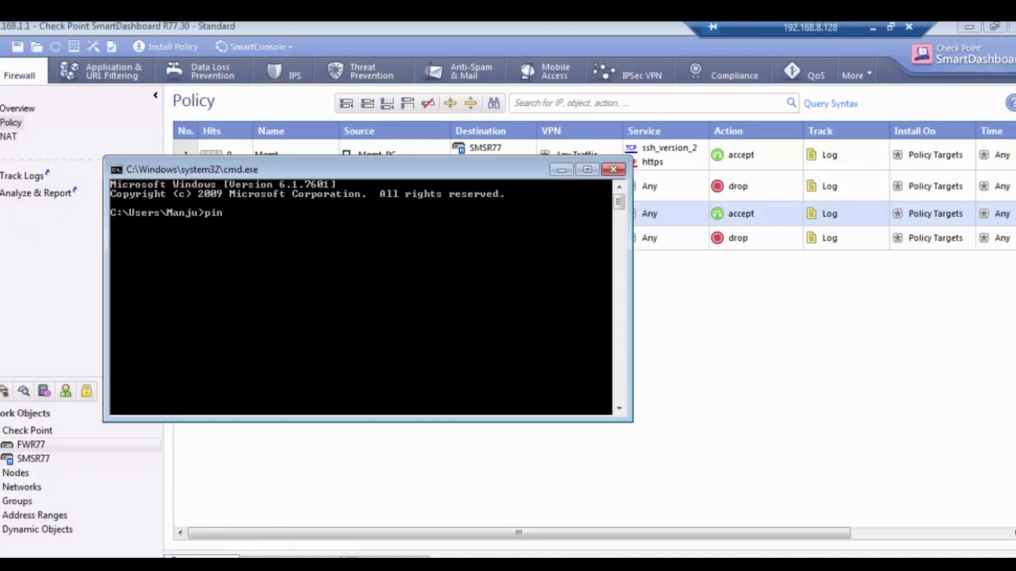
pyautogui.write('ping 8.8.8.8')
pyautogui.press('Return')
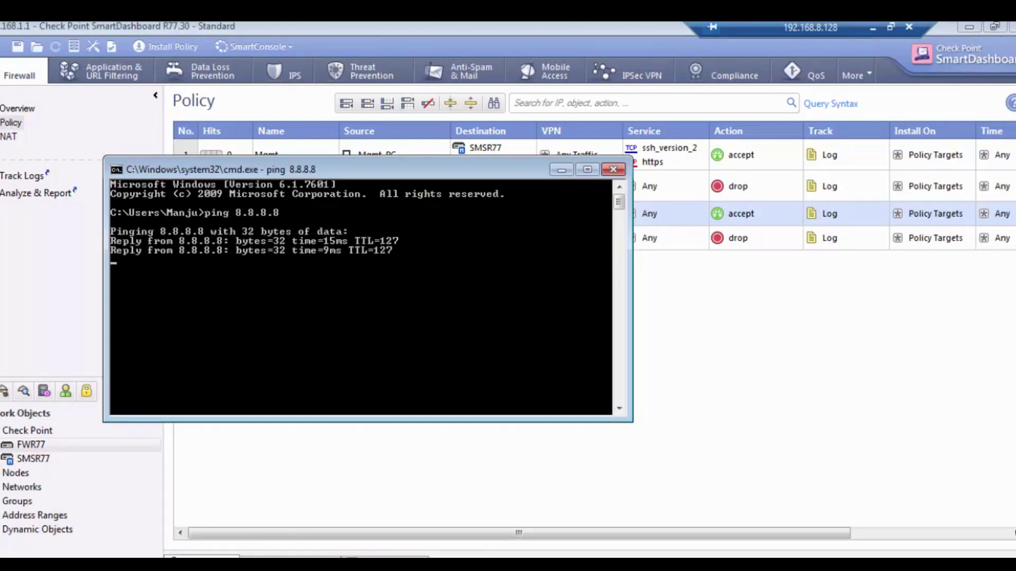
# Load facebook.com in a new Firefox tab, then return to SmartDashboard
pyautogui.hotkey('alt', 'Tab')
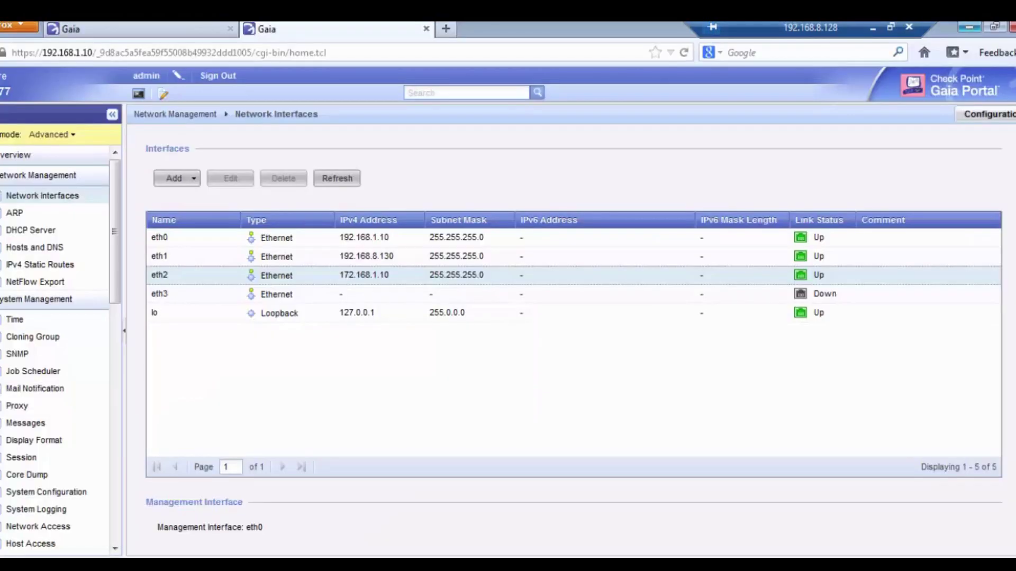
pyautogui.click(445, 28)
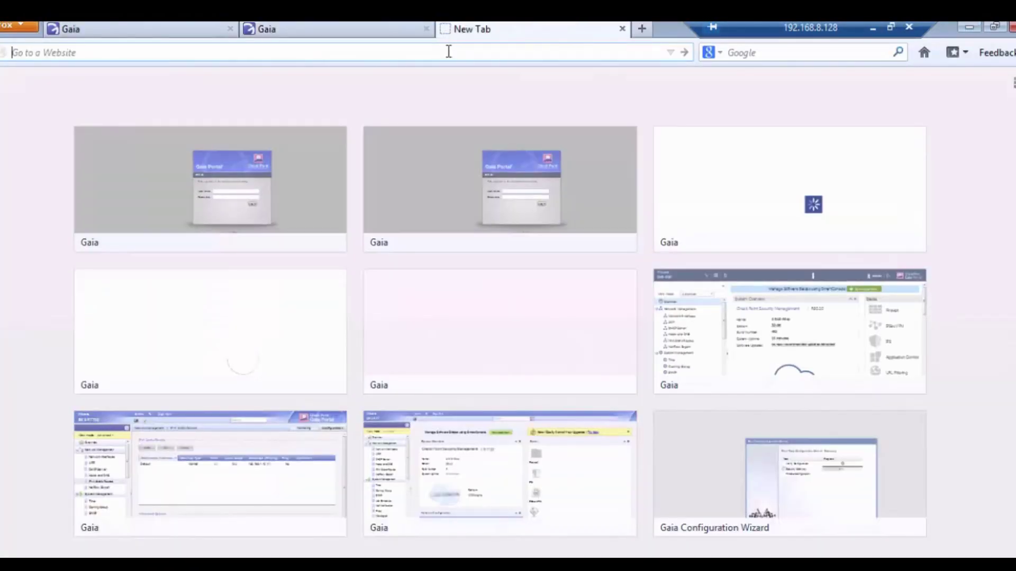
pyautogui.write('facebook.com')
pyautogui.press('Return')
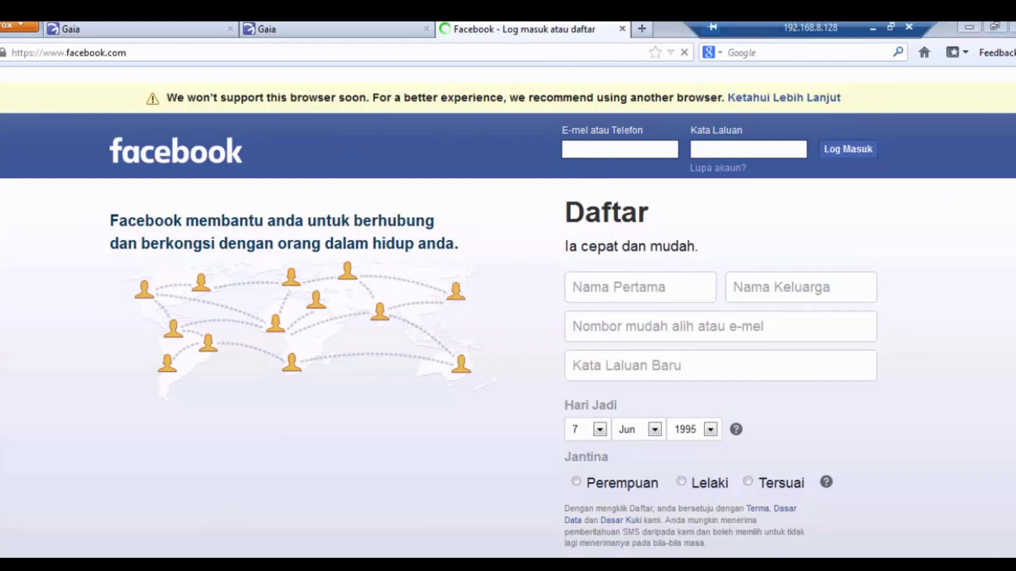
pyautogui.hotkey('alt', 'Tab')
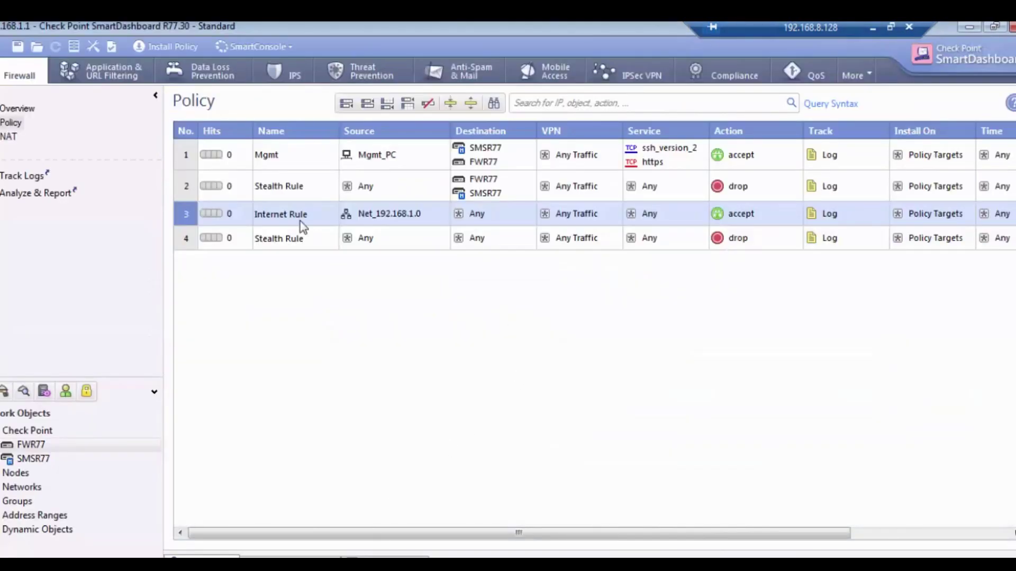
# Insert a rule named TestRule below the Internet Rule and copy Mgmt_PC from rule 1 into its Source
pyautogui.doubleClick(15, 472)
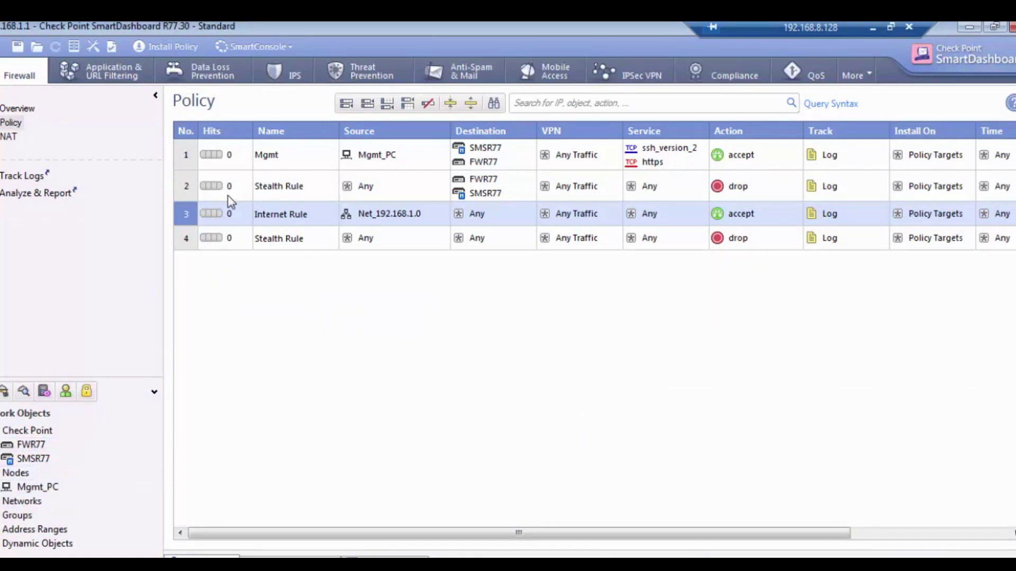
pyautogui.rightClick(190, 223)
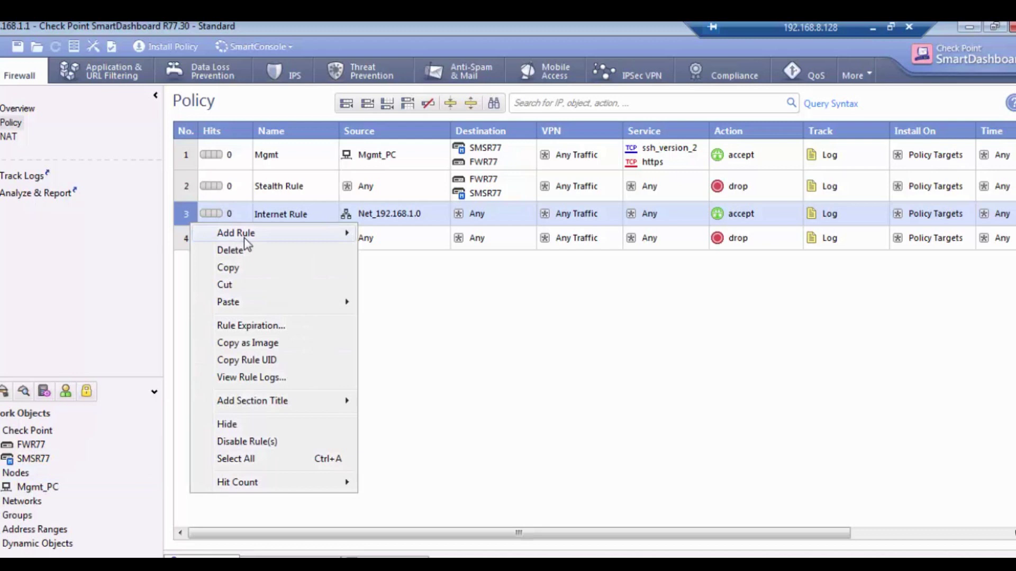
pyautogui.moveTo(329, 240)
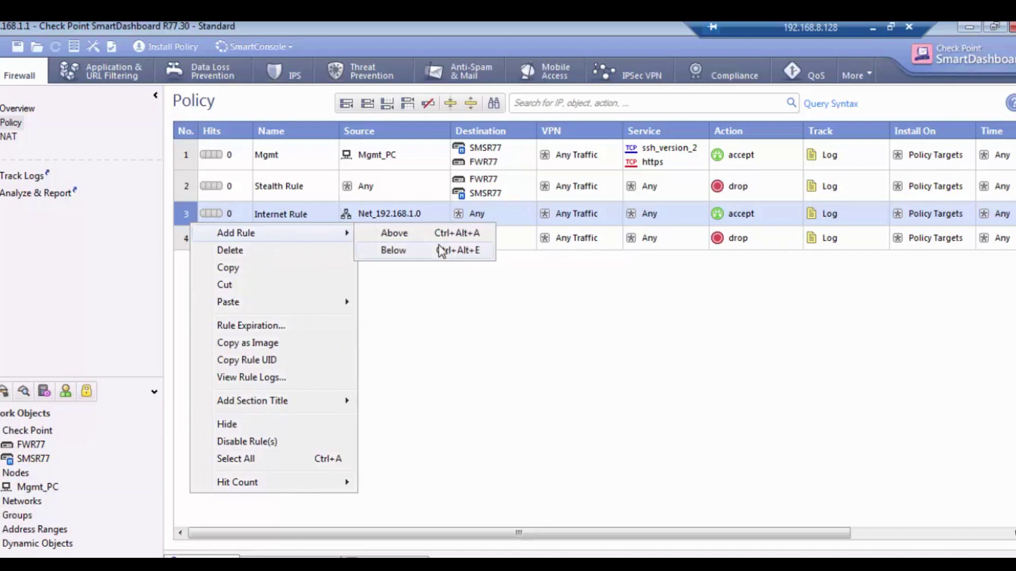
pyautogui.click(442, 251)
pyautogui.doubleClick(319, 244)
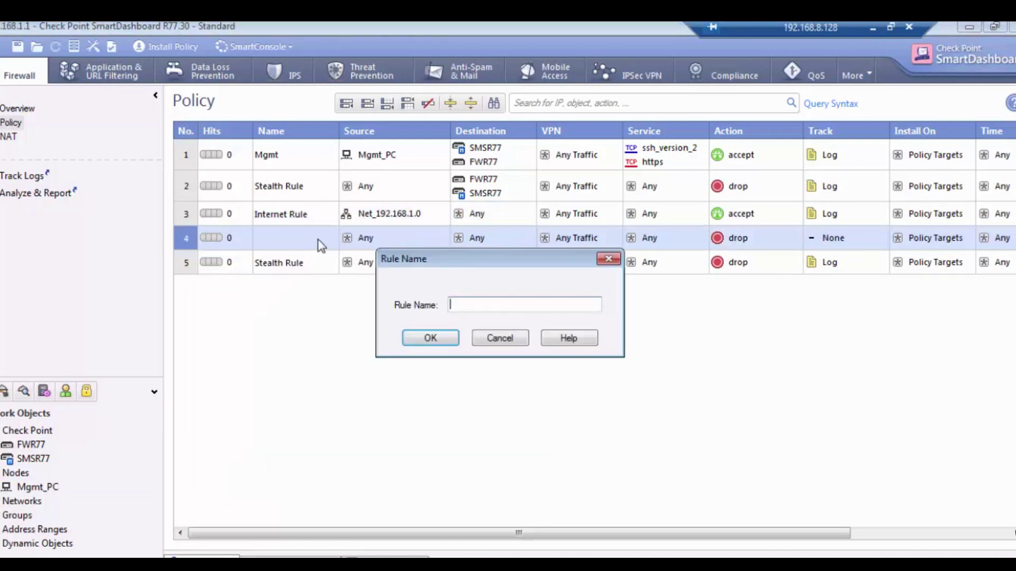
pyautogui.write('TestRule')
pyautogui.click(427, 340)
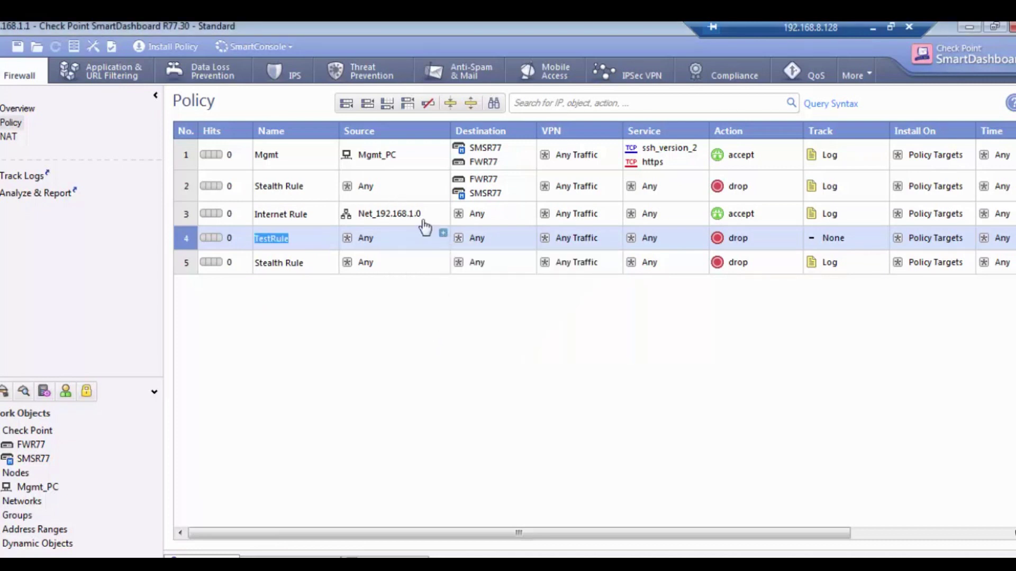
pyautogui.click(380, 159)
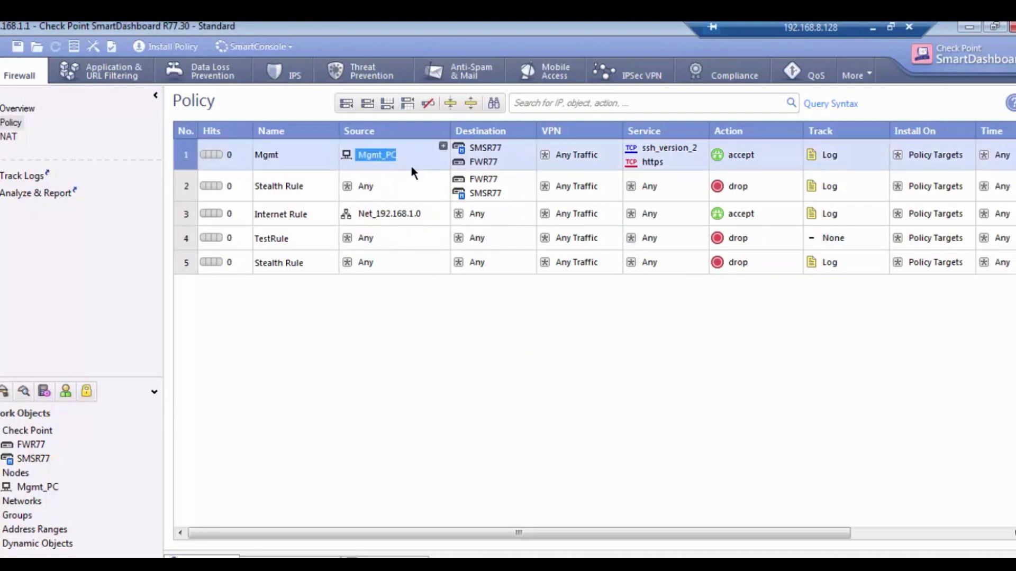
pyautogui.moveTo(398, 235); pyautogui.dragTo(397, 235)
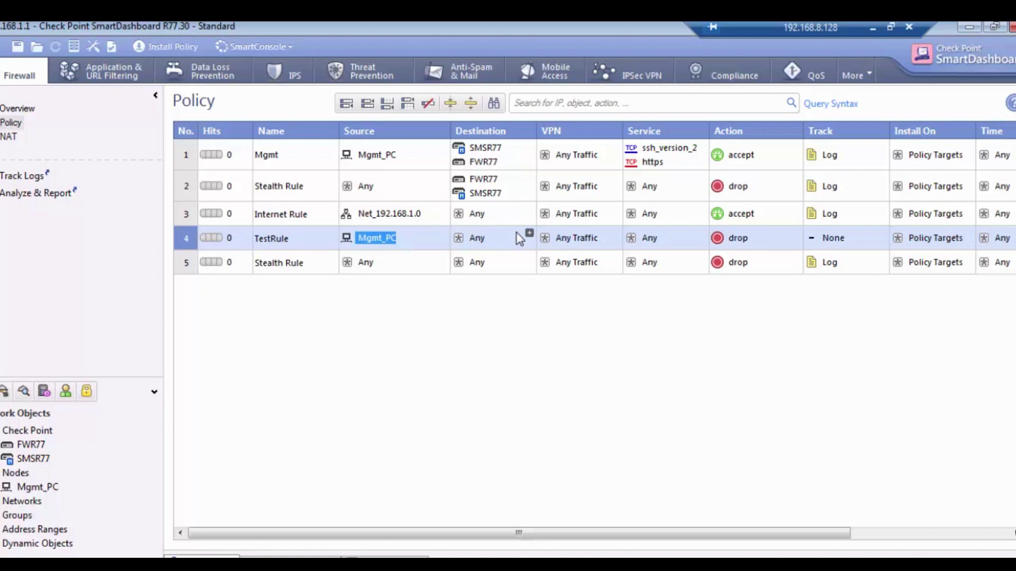
# Create host Remote_PC at 172.168.1.1 as TestRule's destination
pyautogui.click(529, 233)
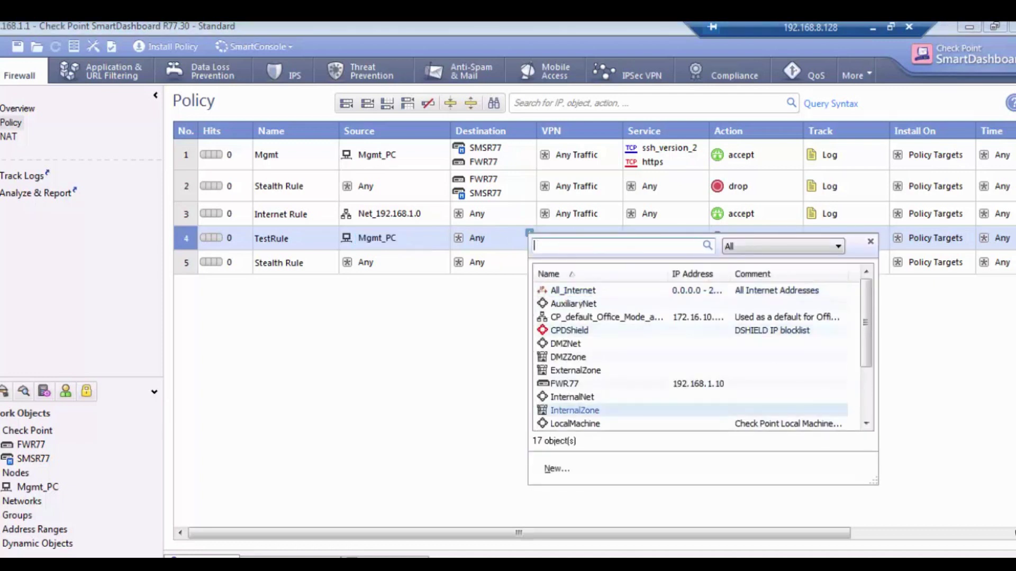
pyautogui.click(572, 476)
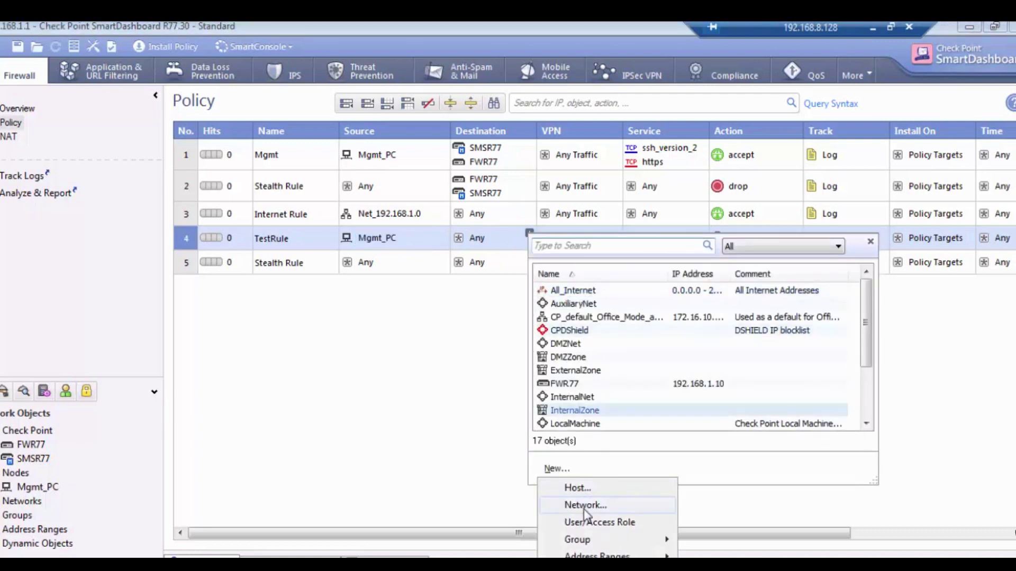
pyautogui.click(591, 491)
pyautogui.write('Remote_PC')
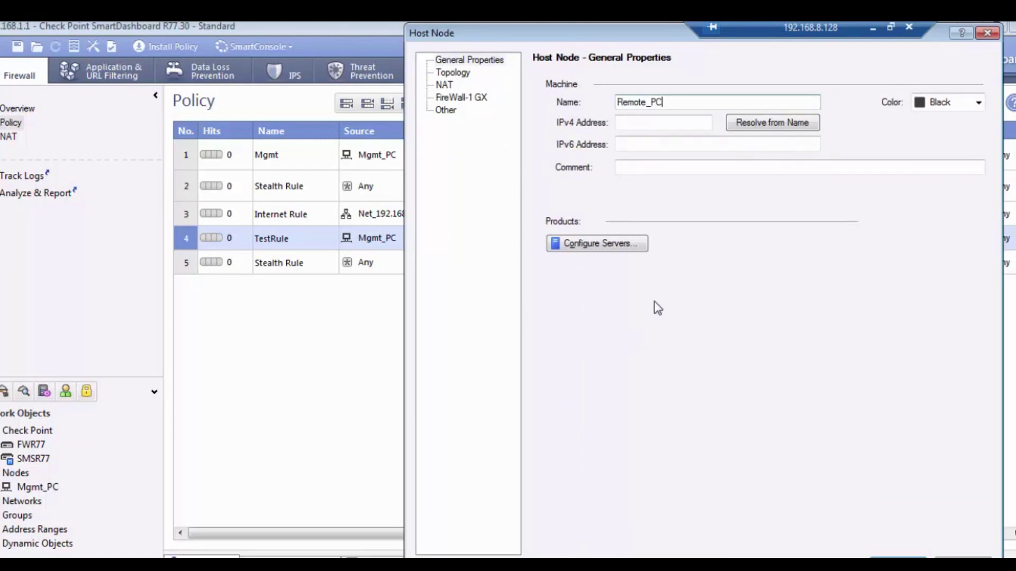
pyautogui.click(687, 126)
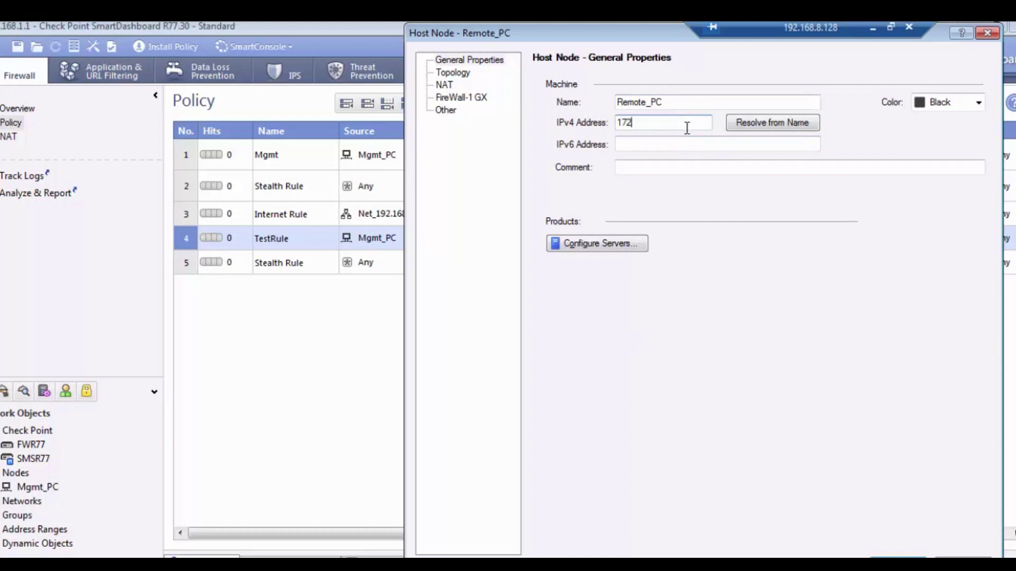
pyautogui.write('172.168.1.1')
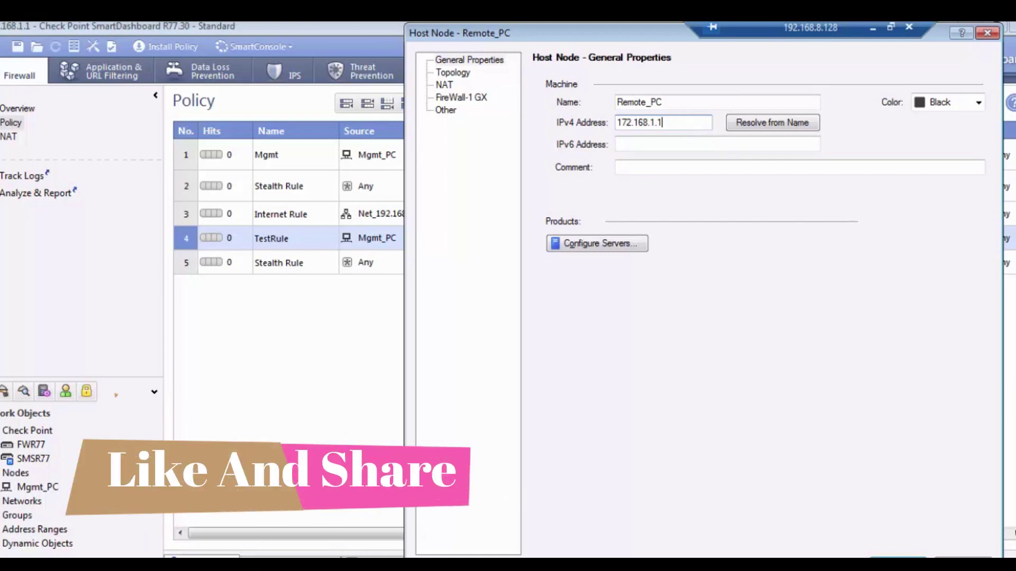
pyautogui.press('Return')
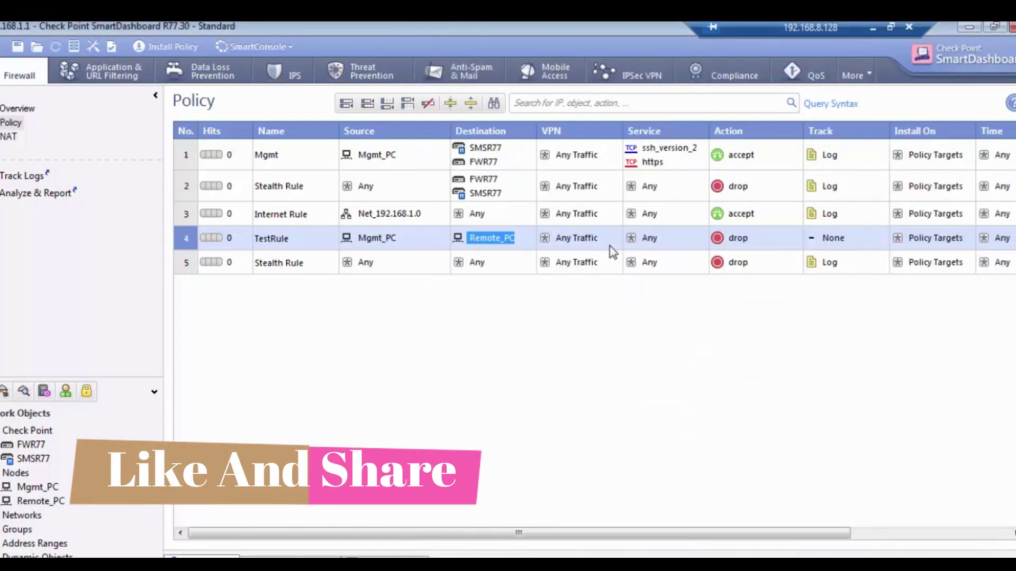
# Set TestRule's service to icmp-requests, action to accept and track to Log
pyautogui.click(702, 233)
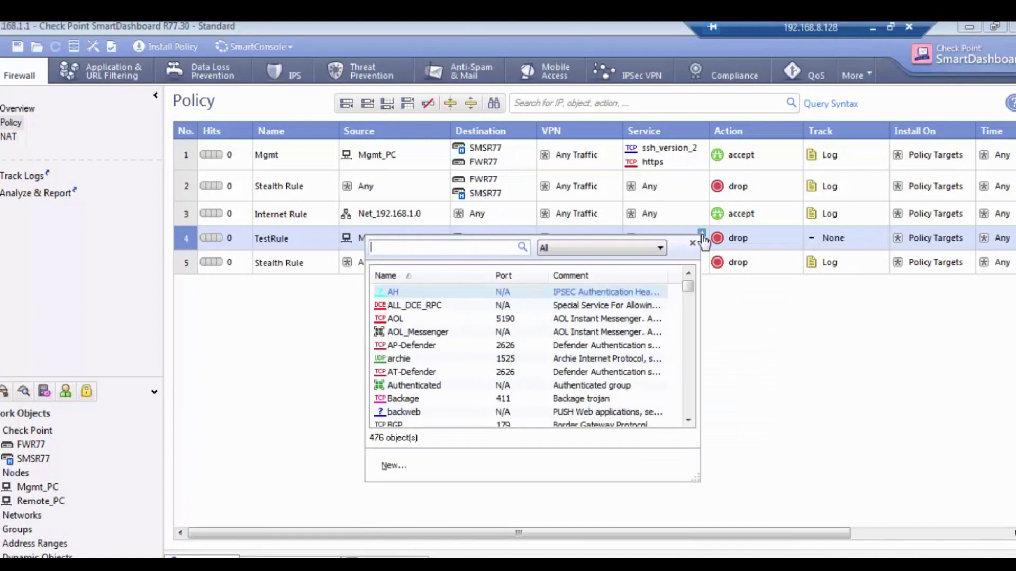
pyautogui.write('ICMP')
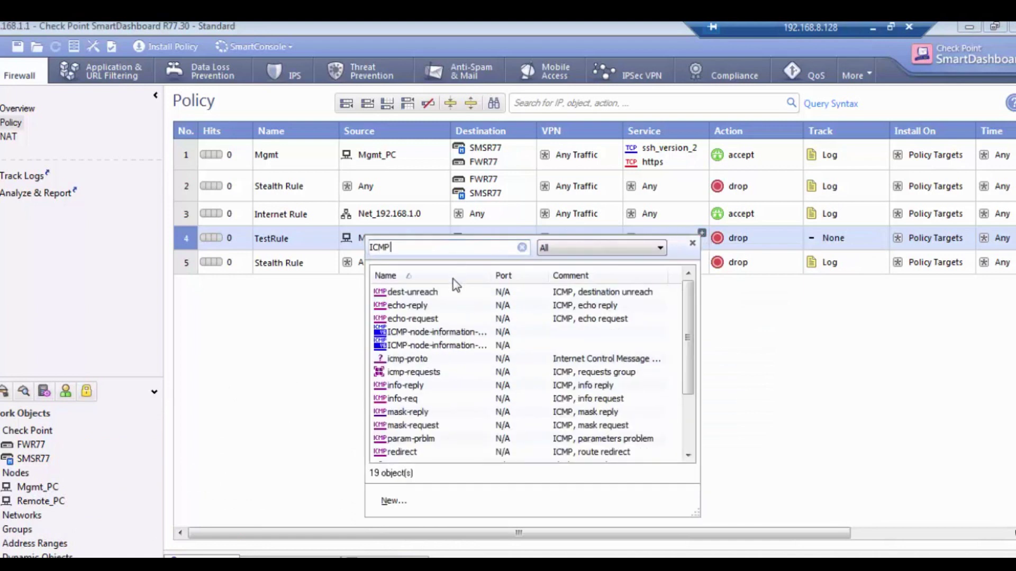
pyautogui.click(388, 373)
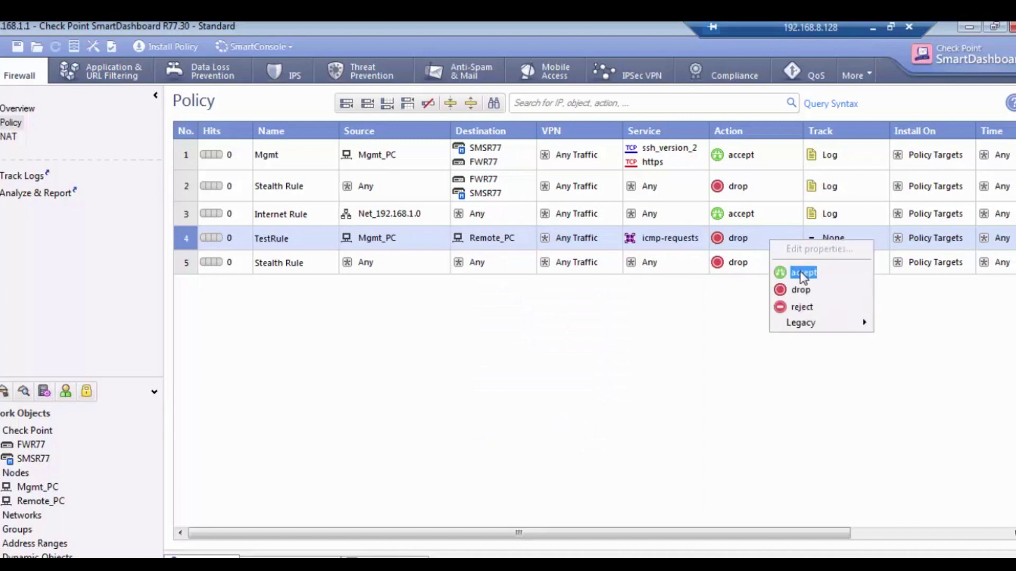
pyautogui.click(799, 270)
pyautogui.rightClick(848, 238)
pyautogui.click(877, 265)
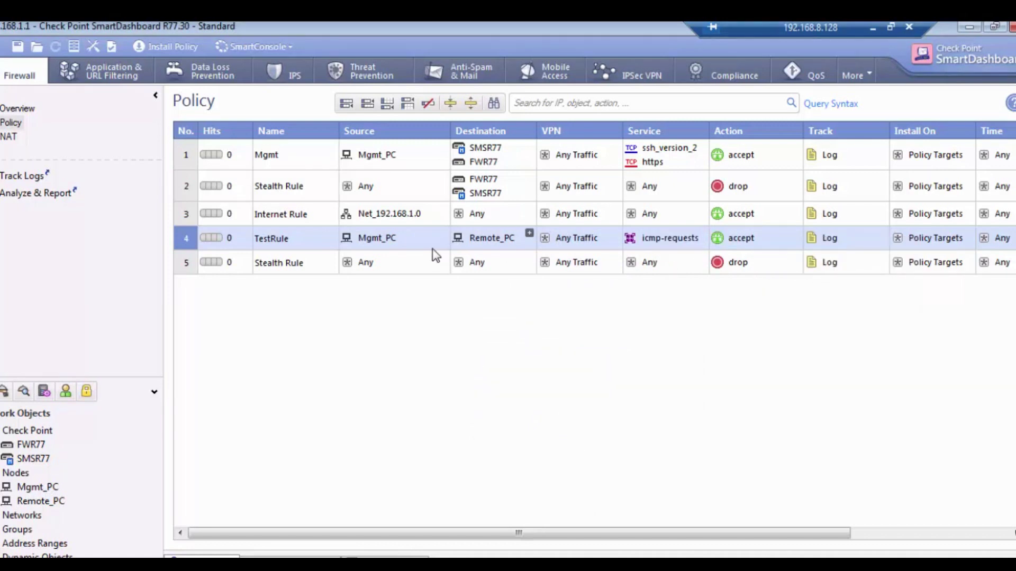
# Add Remote_PC to Source and Mgmt_PC to Destination, then install the policy
pyautogui.moveTo(489, 238); pyautogui.dragTo(376, 236)
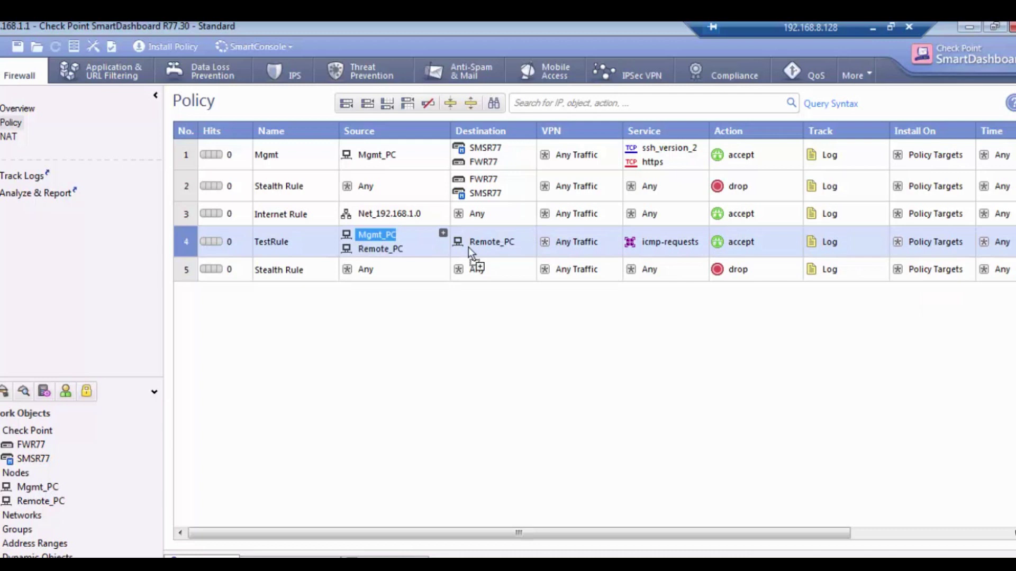
pyautogui.moveTo(469, 246); pyautogui.dragTo(529, 253)
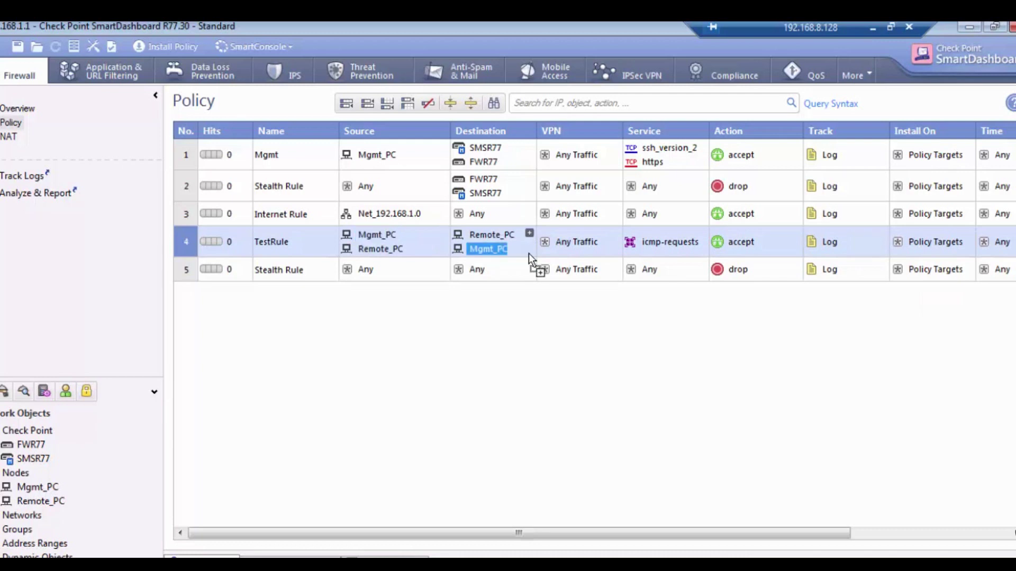
pyautogui.click(181, 46)
pyautogui.click(575, 439)
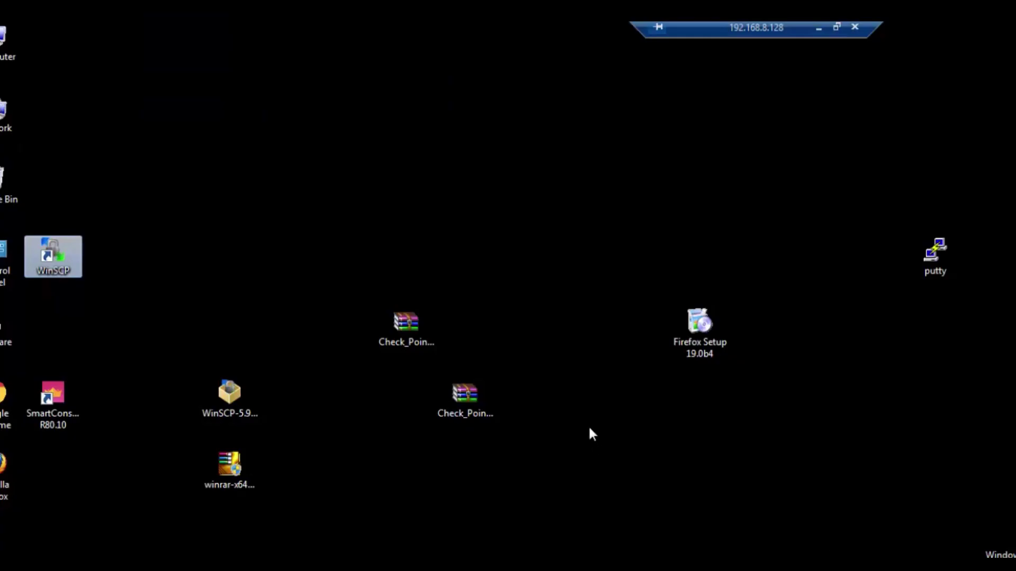
# Launch WinSCP from its desktop shortcut
pyautogui.click(471, 397)
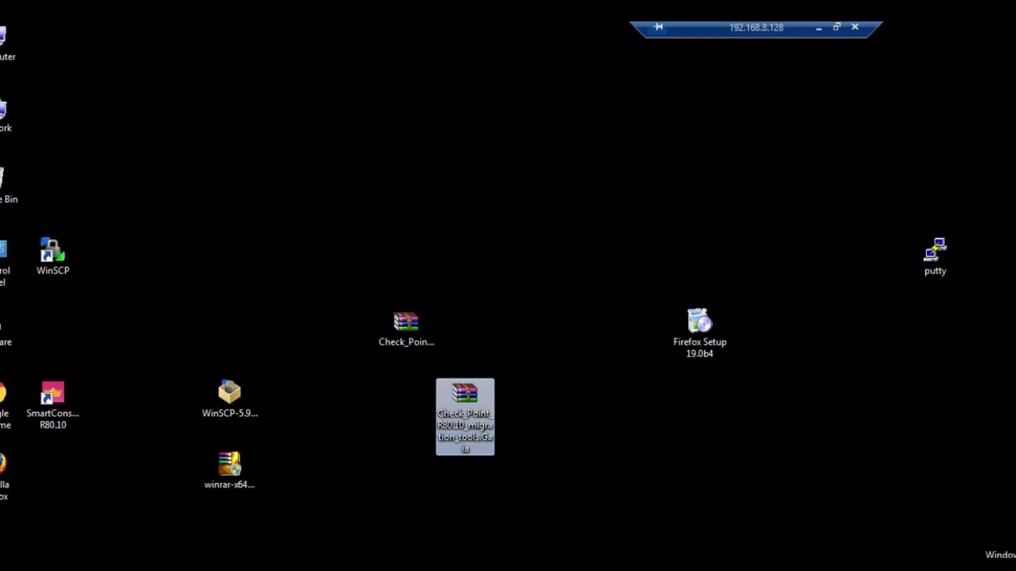
pyautogui.doubleClick(52, 253)
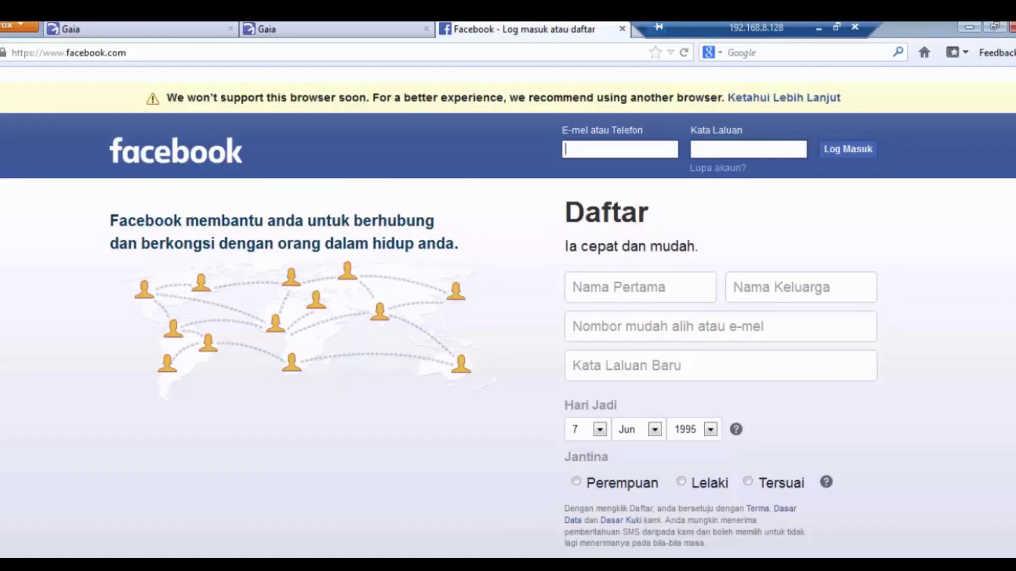
# In User Management > Users, edit admin and set its shell to /bin/bash
pyautogui.click(189, 28)
pyautogui.click(302, 31)
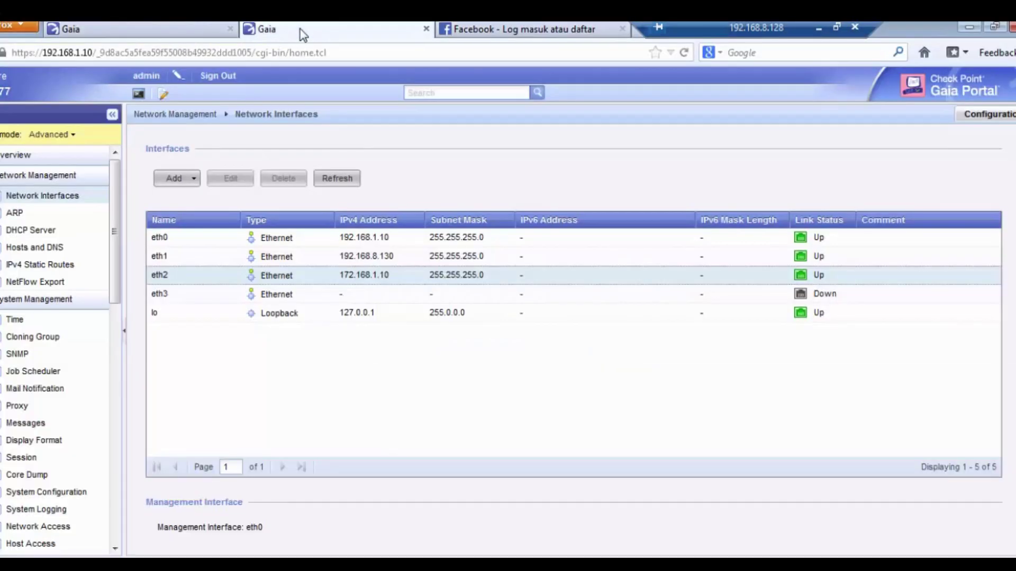
pyautogui.scroll(-10, 106, 343)
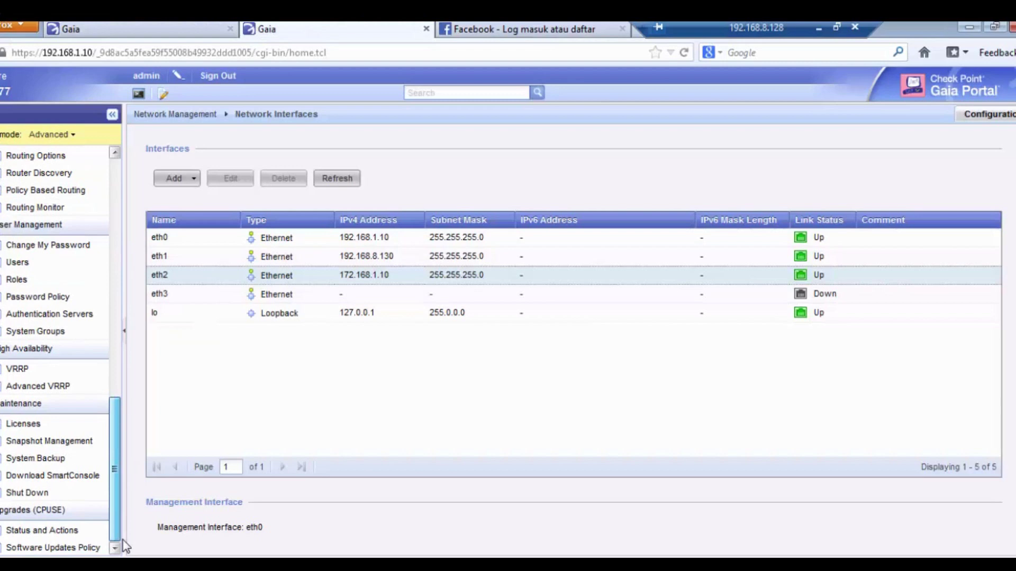
pyautogui.click(37, 263)
pyautogui.click(290, 218)
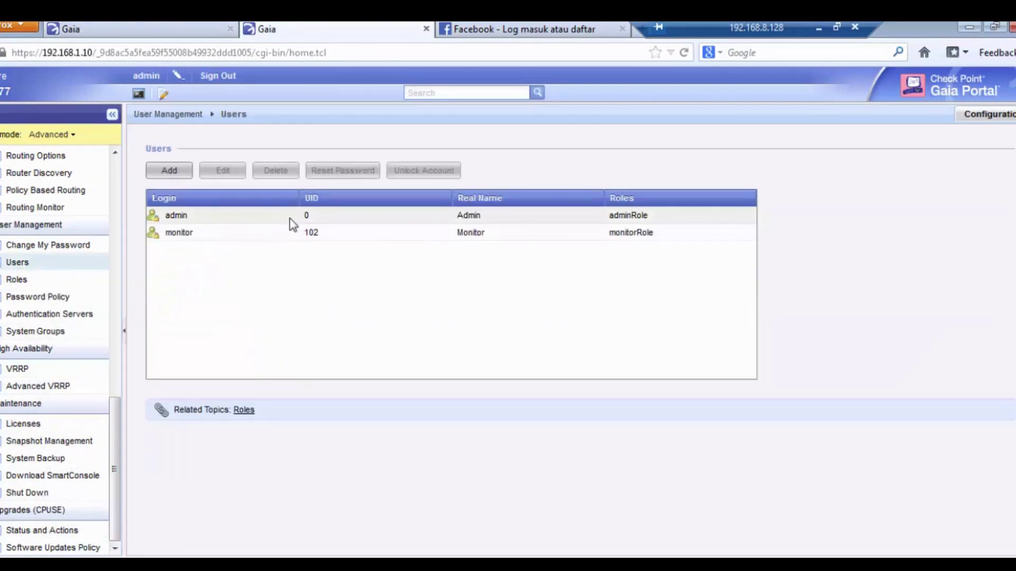
pyautogui.click(217, 172)
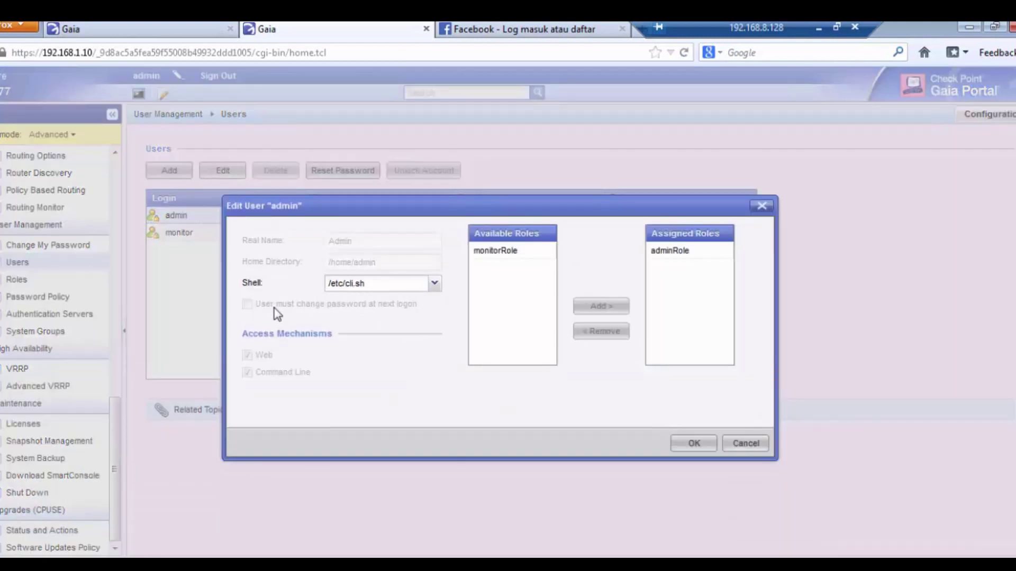
pyautogui.click(435, 284)
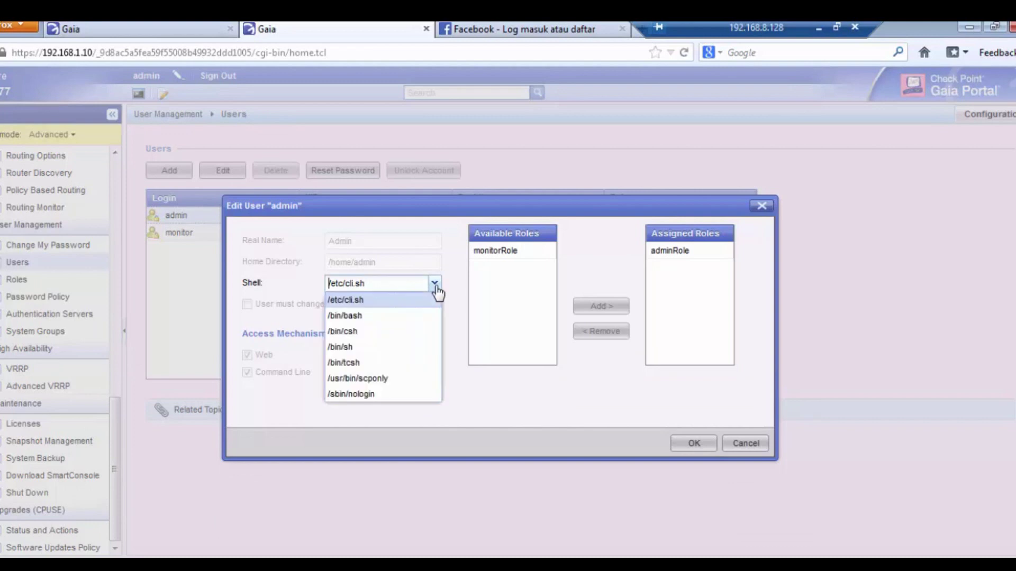
pyautogui.click(415, 321)
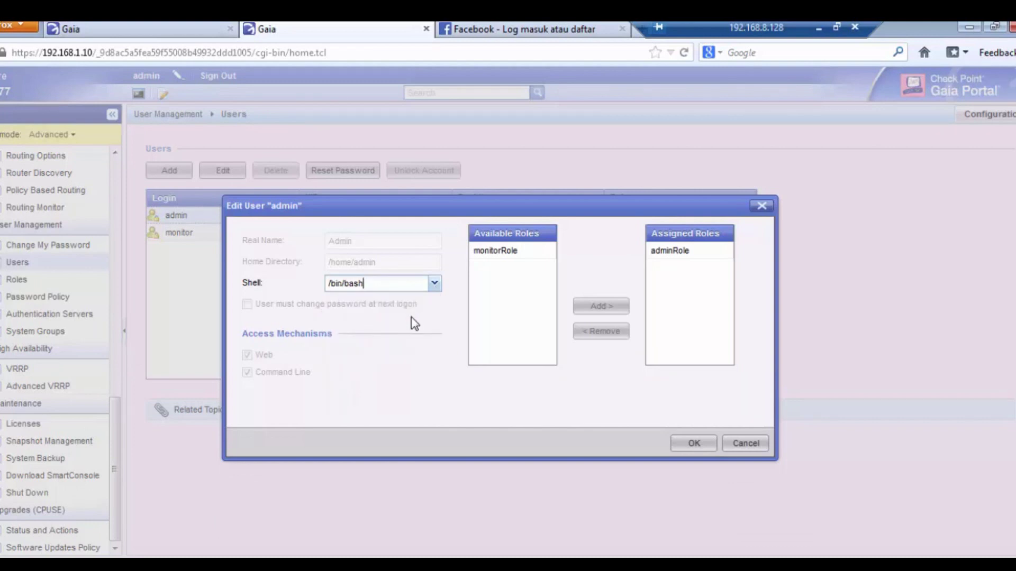
pyautogui.click(709, 447)
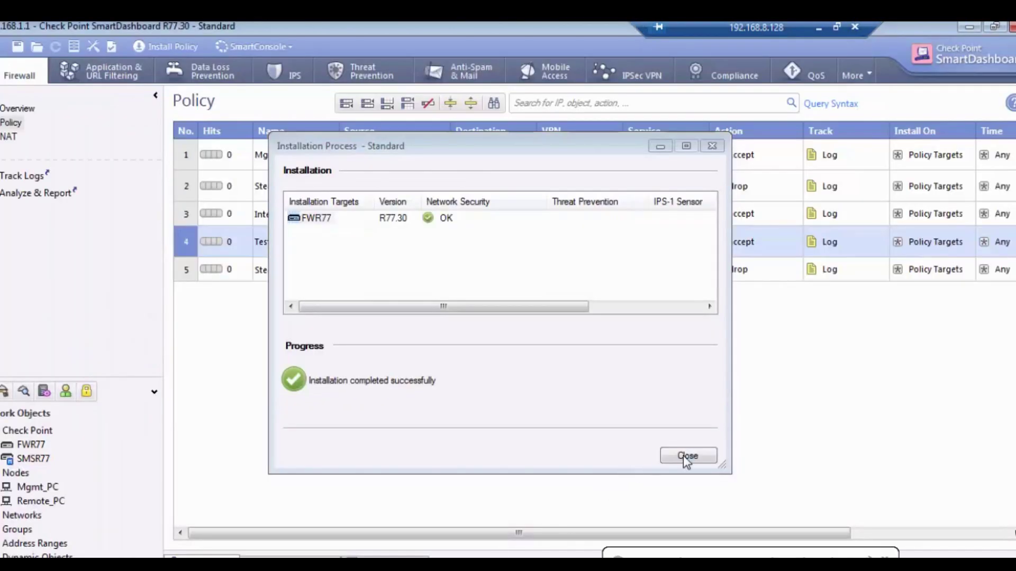
# Close the FWR77 policy Installation Process report
pyautogui.click(684, 456)
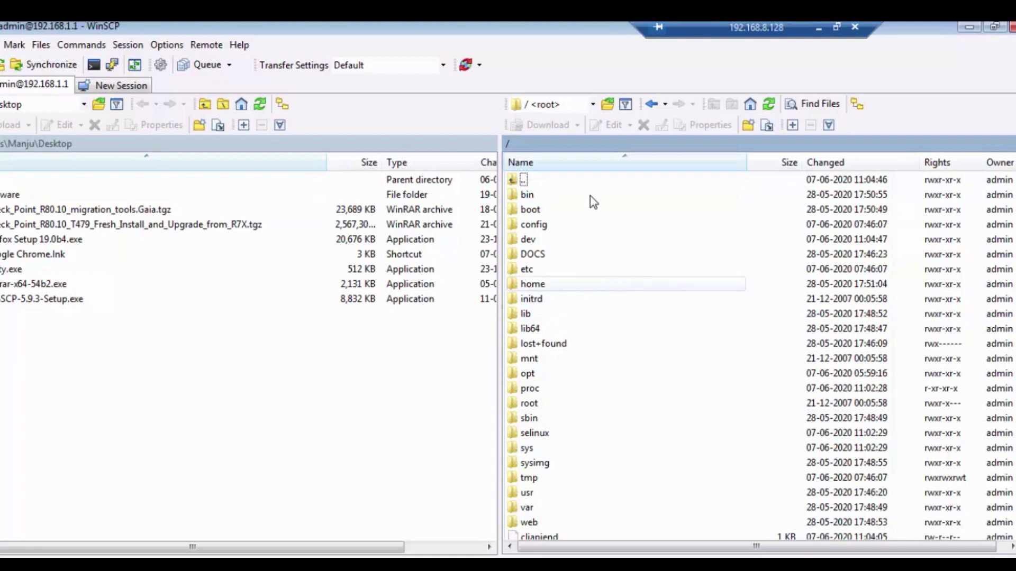
# Drag Check_Point_R80.10_migration_tools.Gaia.tgz from the local Desktop into the server's /var/tmp
pyautogui.scroll(-2, 615, 401)
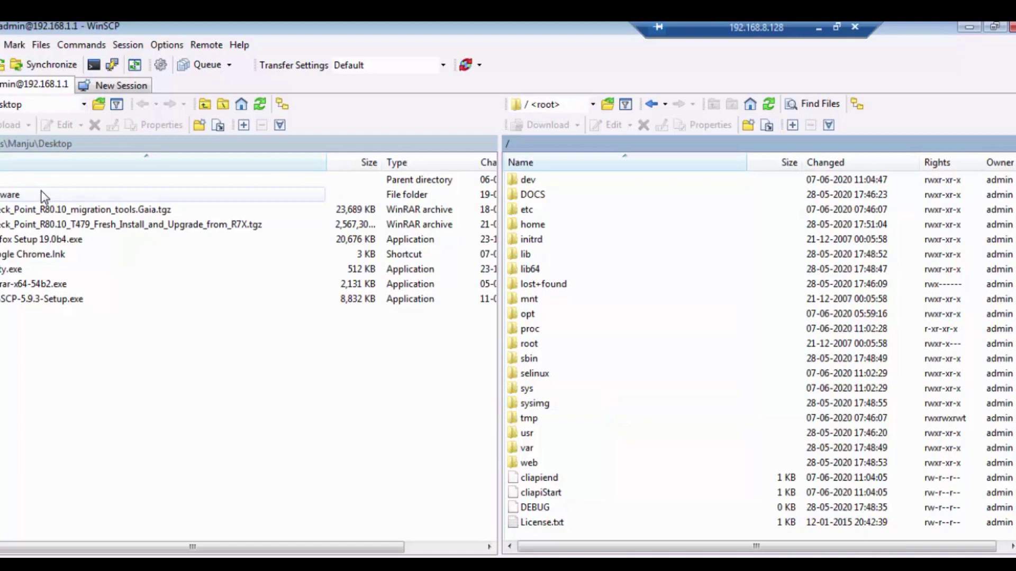
pyautogui.click(81, 211)
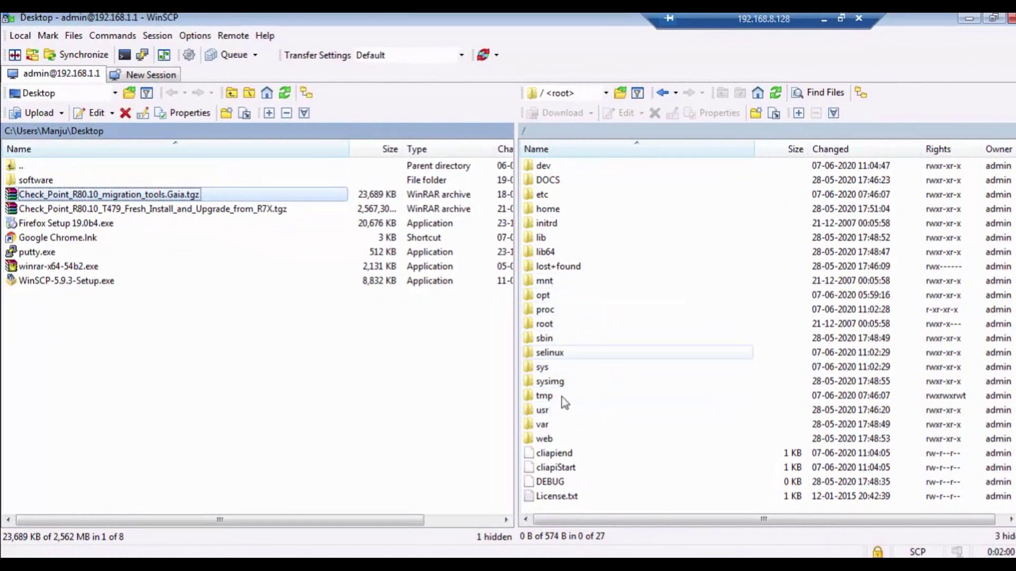
pyautogui.doubleClick(552, 425)
pyautogui.click(554, 369)
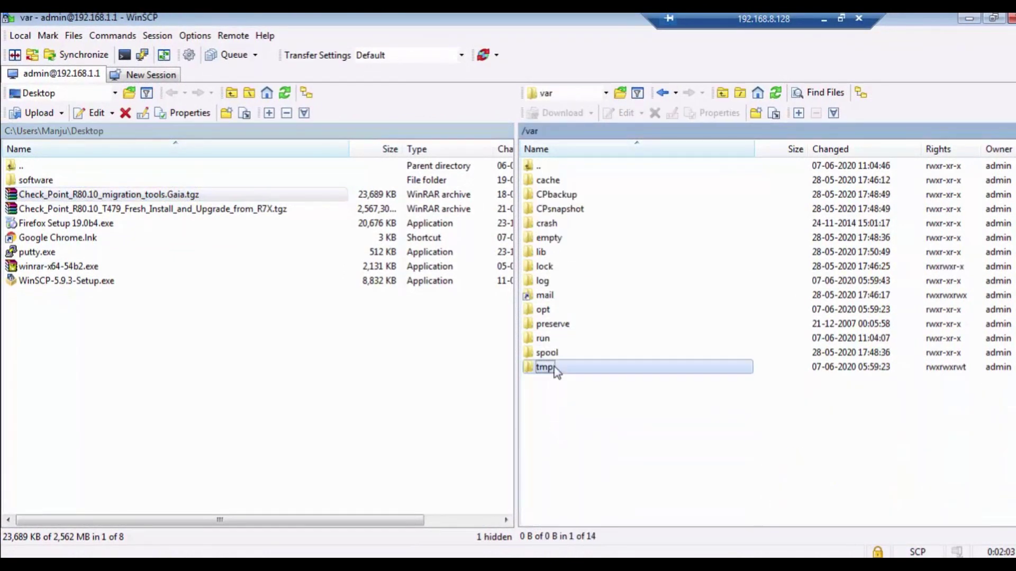
pyautogui.doubleClick(555, 369)
pyautogui.click(284, 351)
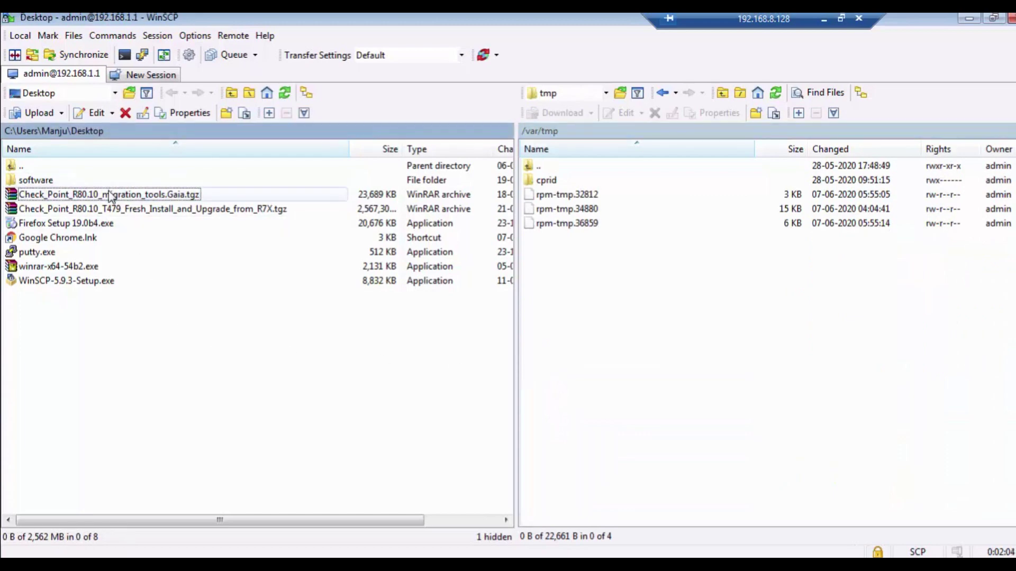
pyautogui.click(121, 195)
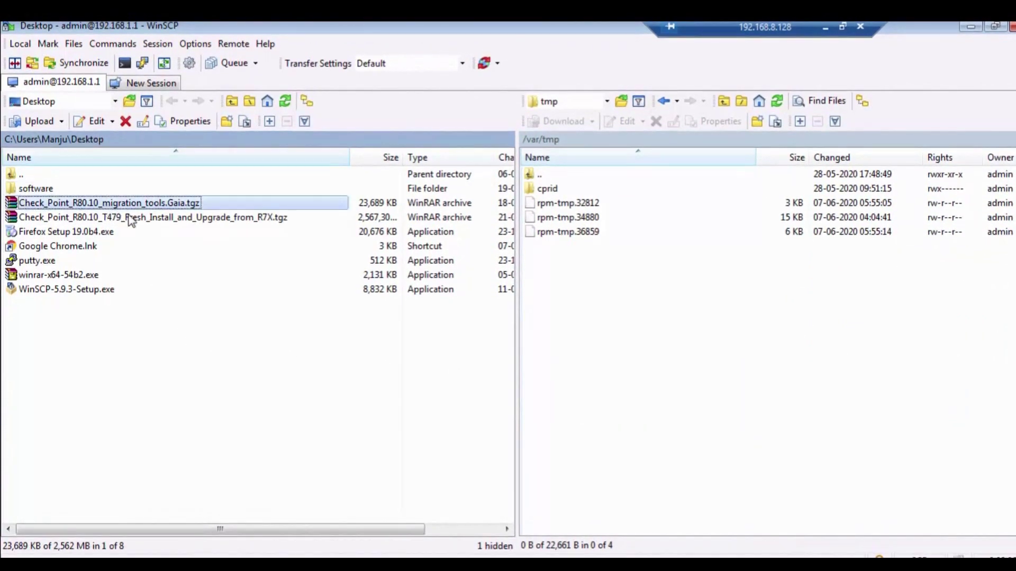
pyautogui.moveTo(131, 222); pyautogui.dragTo(618, 403)
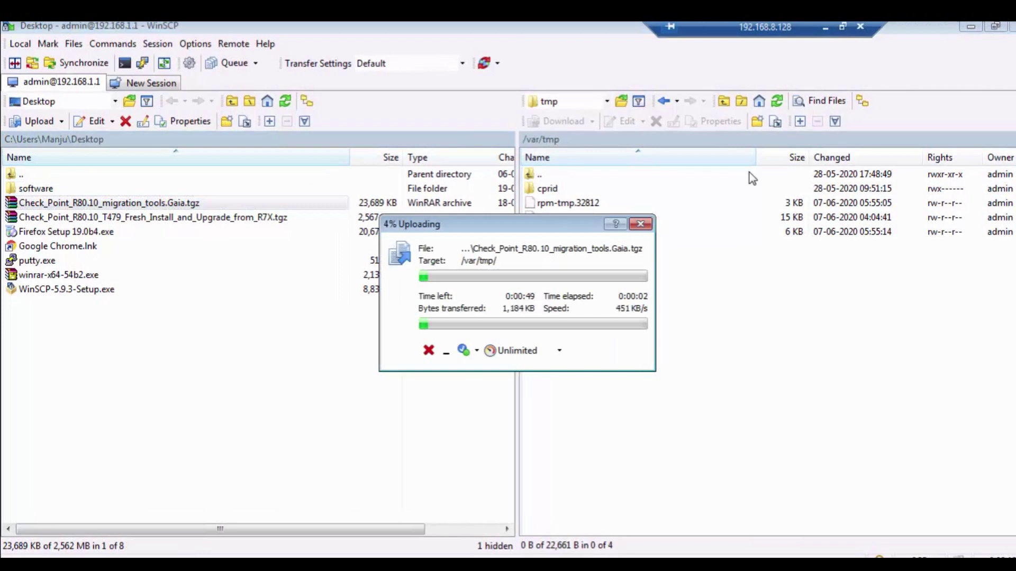
pyautogui.click(825, 27)
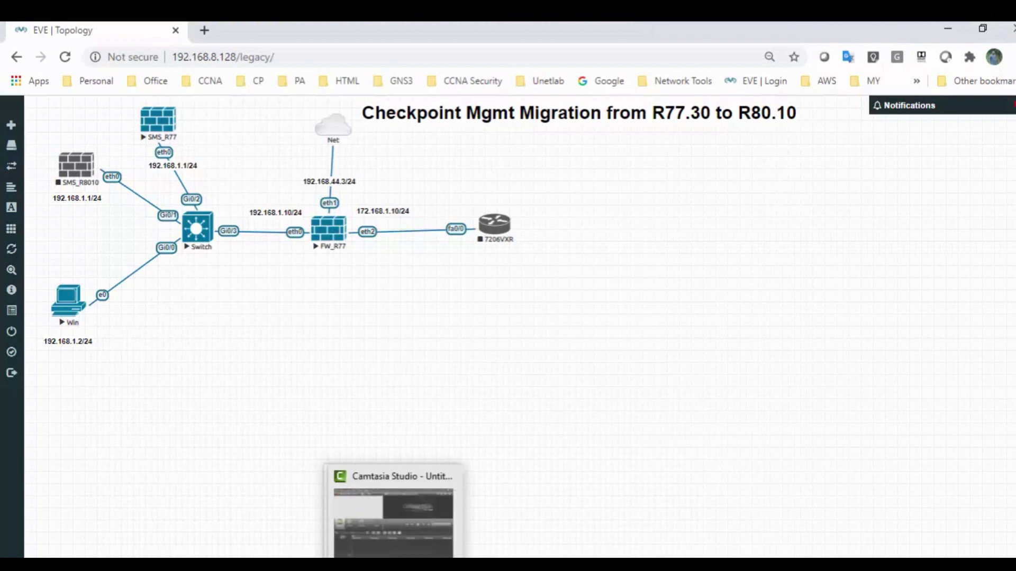
# Restore the Windows lab machine, launch PuTTY and enter host 192.168.1.1
pyautogui.moveTo(432, 565)
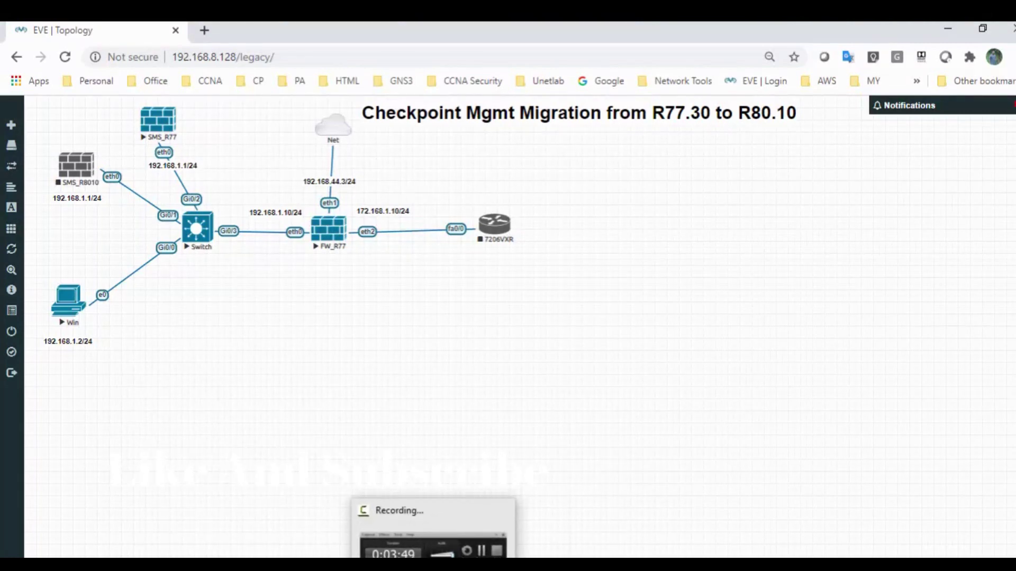
pyautogui.click(432, 534)
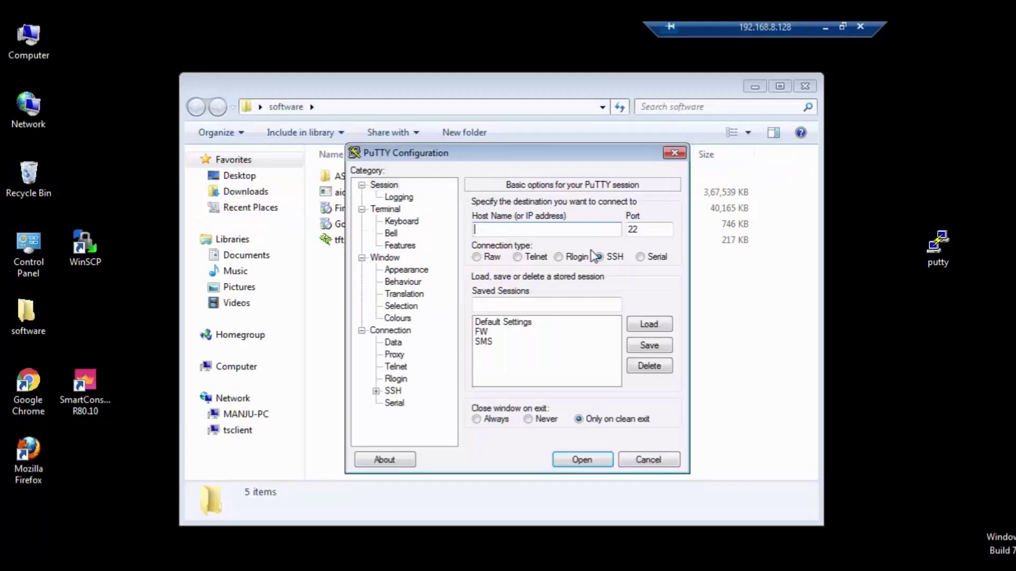
pyautogui.write('192.168')
pyautogui.write('.1.1')
# Open the SSH session to 192.168.1.1 and log in as admin
pyautogui.press('Return')
pyautogui.write('y')
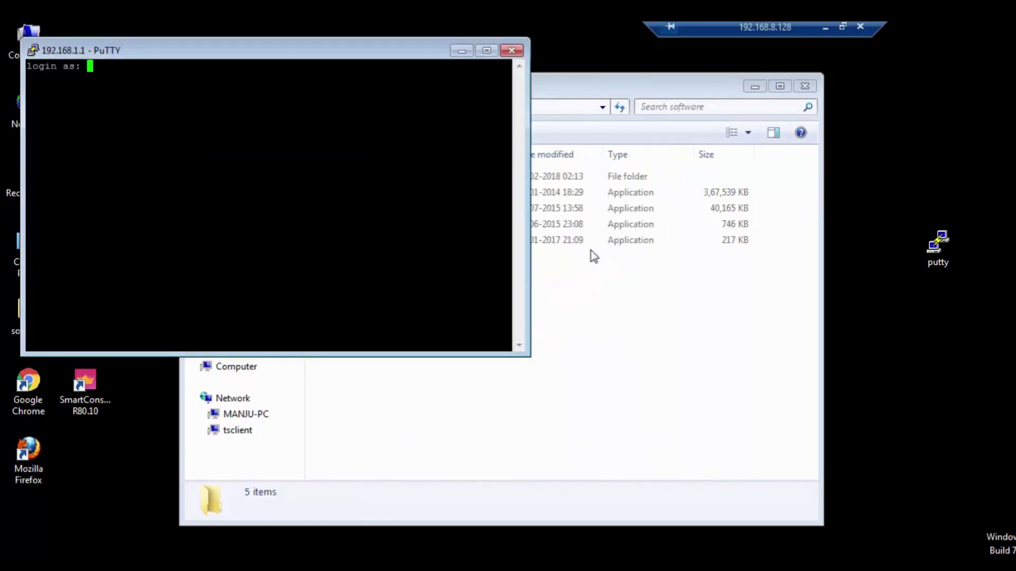
pyautogui.write('admin')
pyautogui.press('Return')
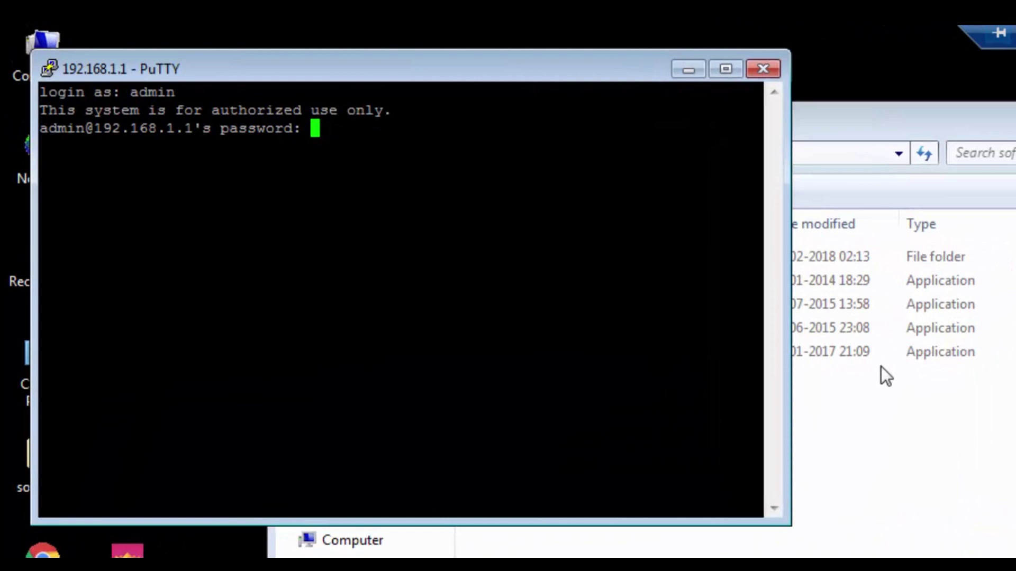
pyautogui.press('Return')
pyautogui.press('Return')
pyautogui.press('Return')
pyautogui.press('Return')
# Change to /var/tmp and list it with ls and ls -lrt to find the migration tools archive
pyautogui.write('cd')
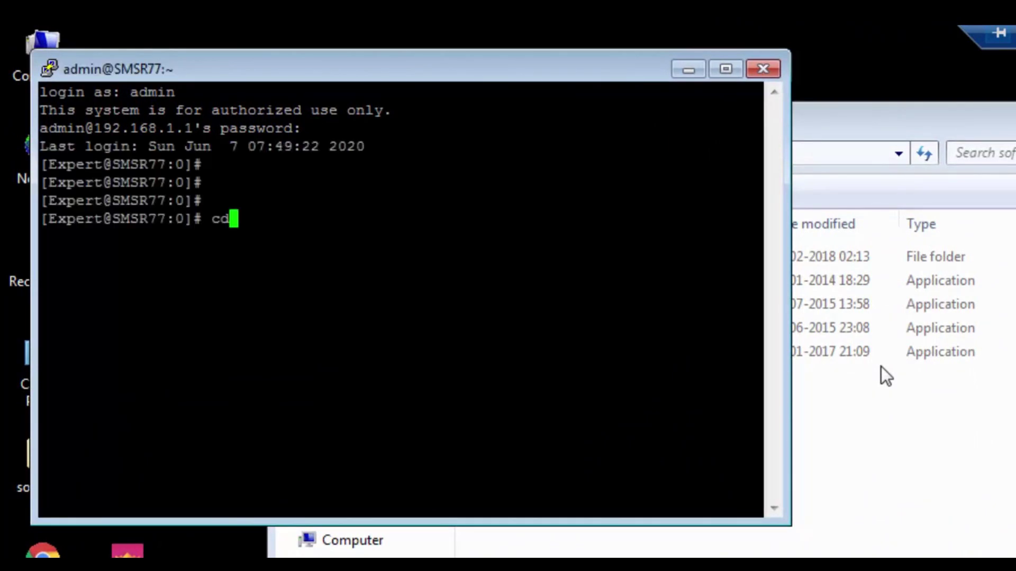
pyautogui.write(' /var/tmp')
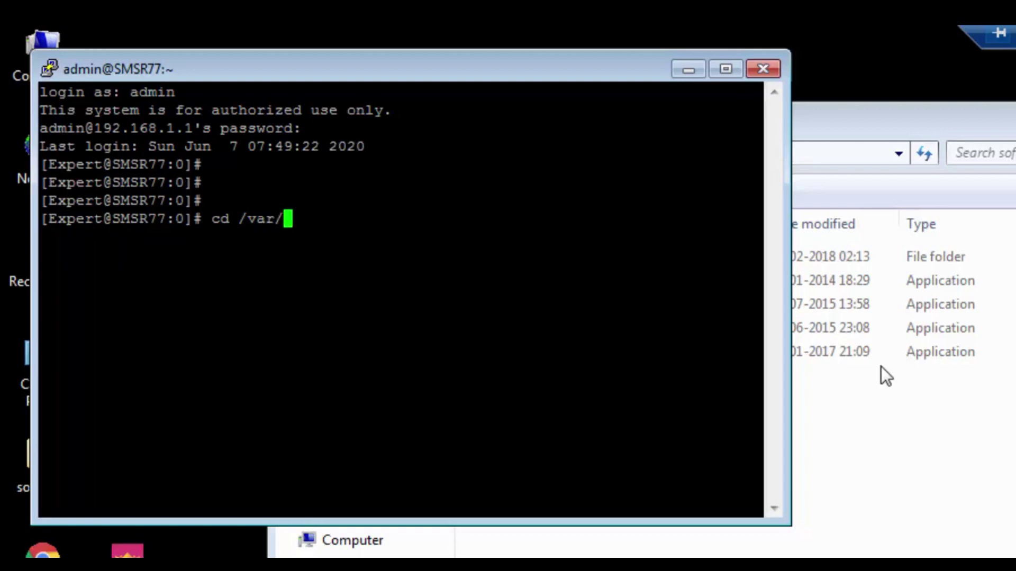
pyautogui.press('Return')
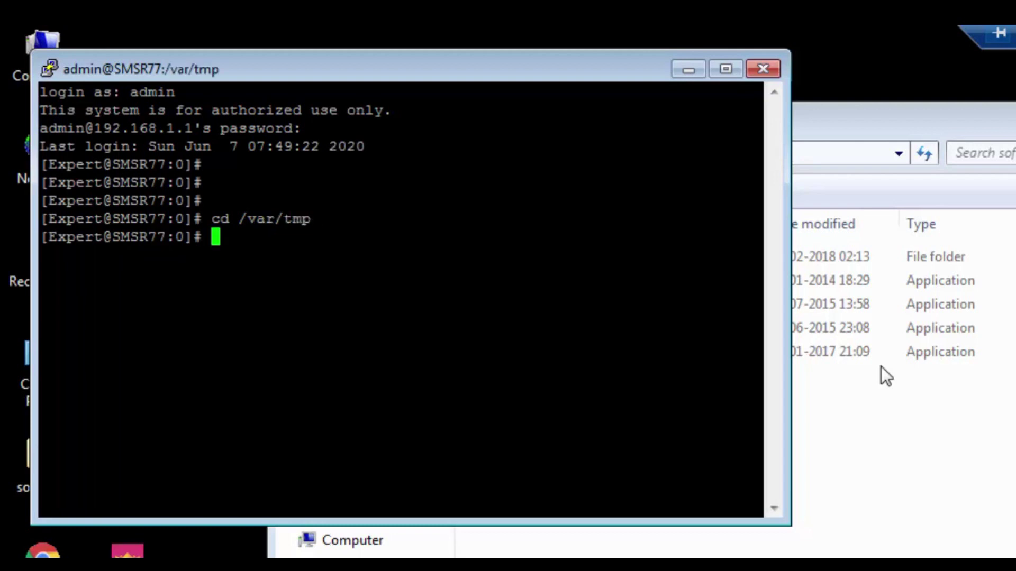
pyautogui.write('ls')
pyautogui.press('Return')
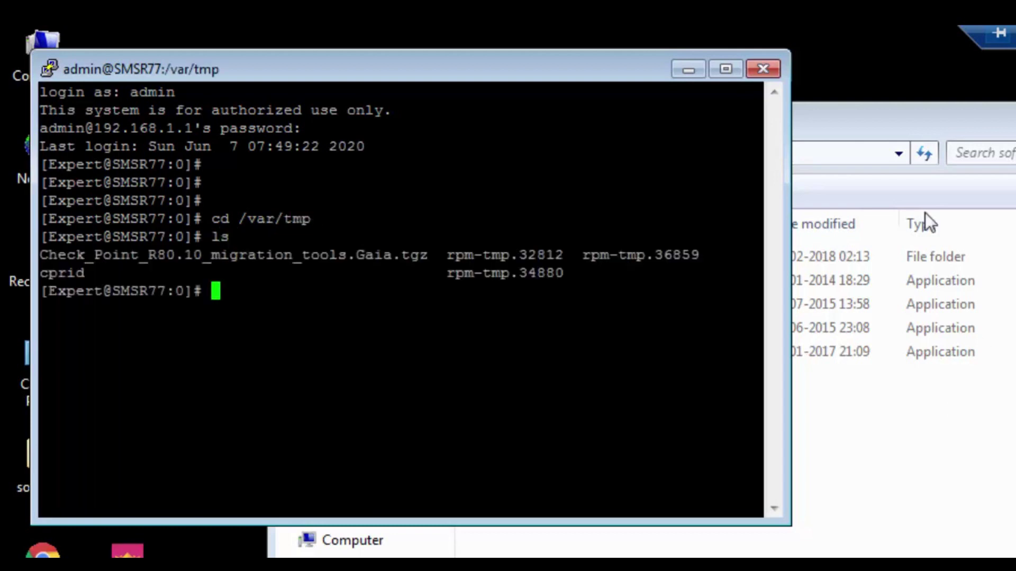
pyautogui.click(726, 68)
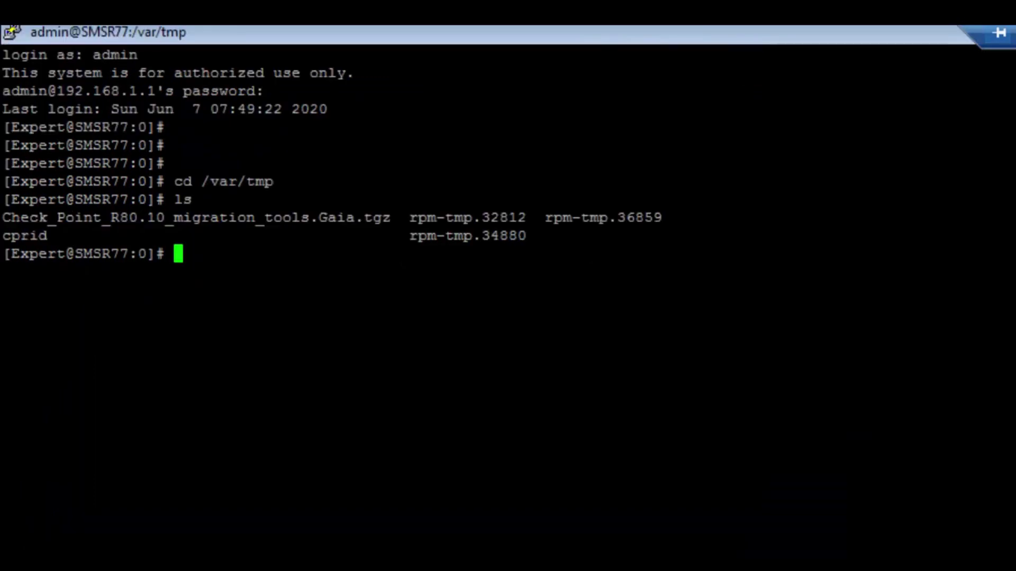
pyautogui.write('ls -lrt')
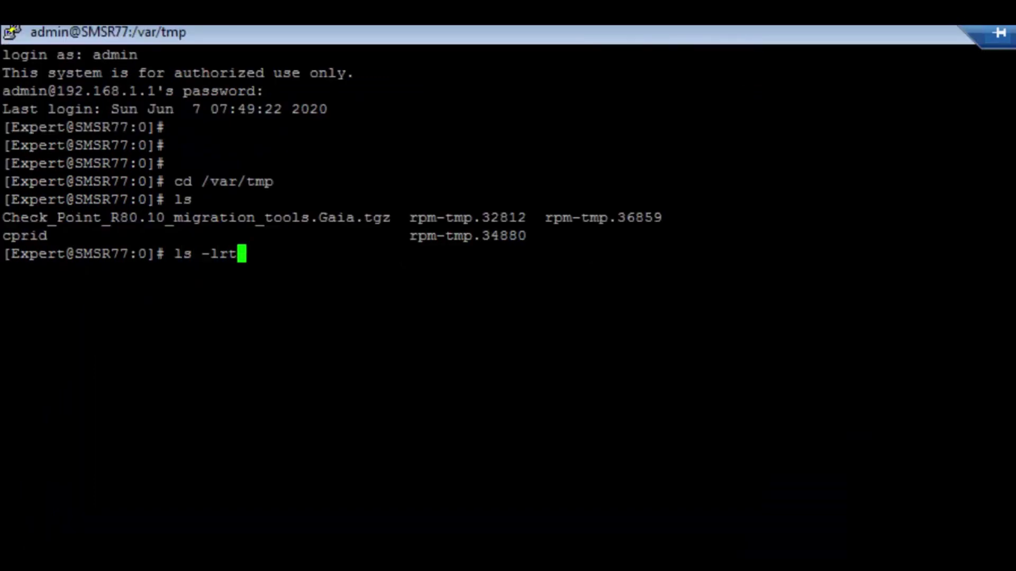
pyautogui.press('Return')
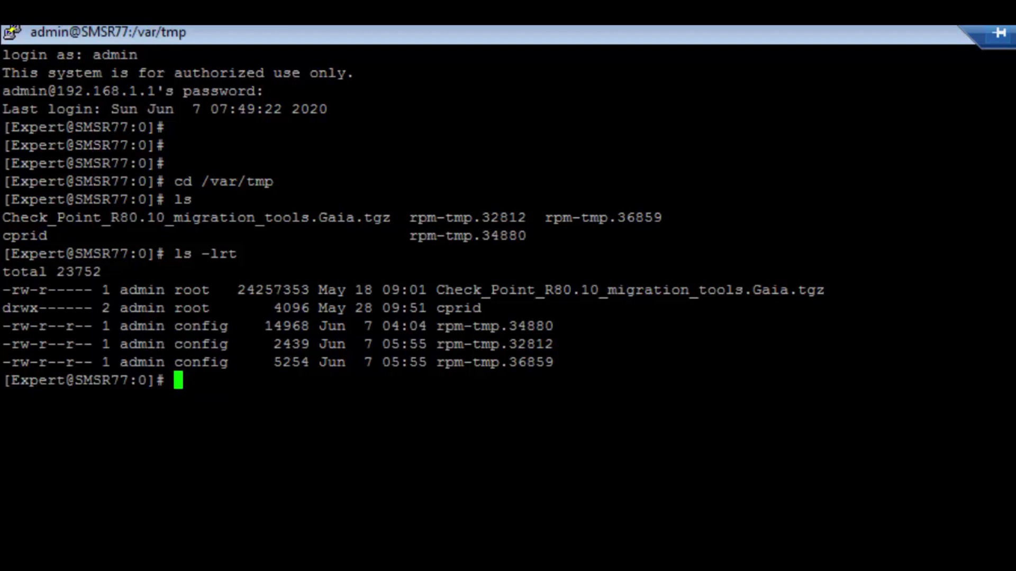
# Extract Check_Point_R80.10_migration_tools.Gaia.tgz in /var/tmp with tar -xf
pyautogui.write('tar -')
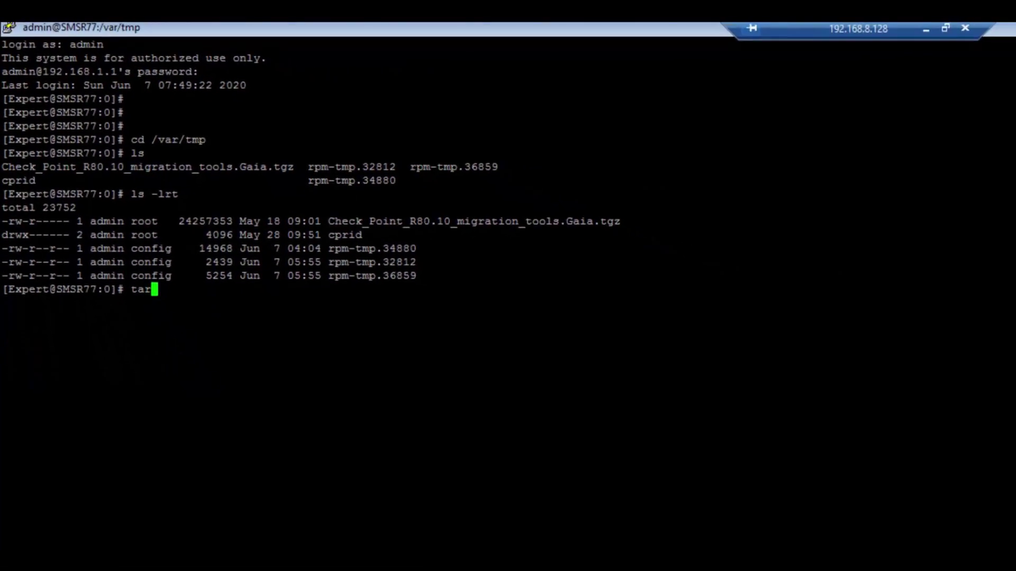
pyautogui.write('xf')
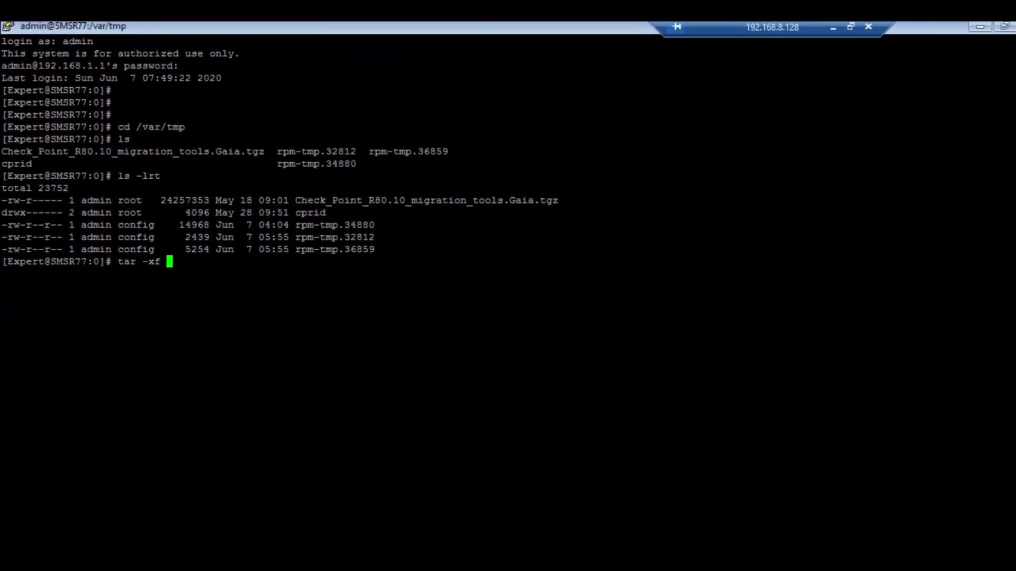
pyautogui.moveTo(296, 200); pyautogui.dragTo(557, 200)
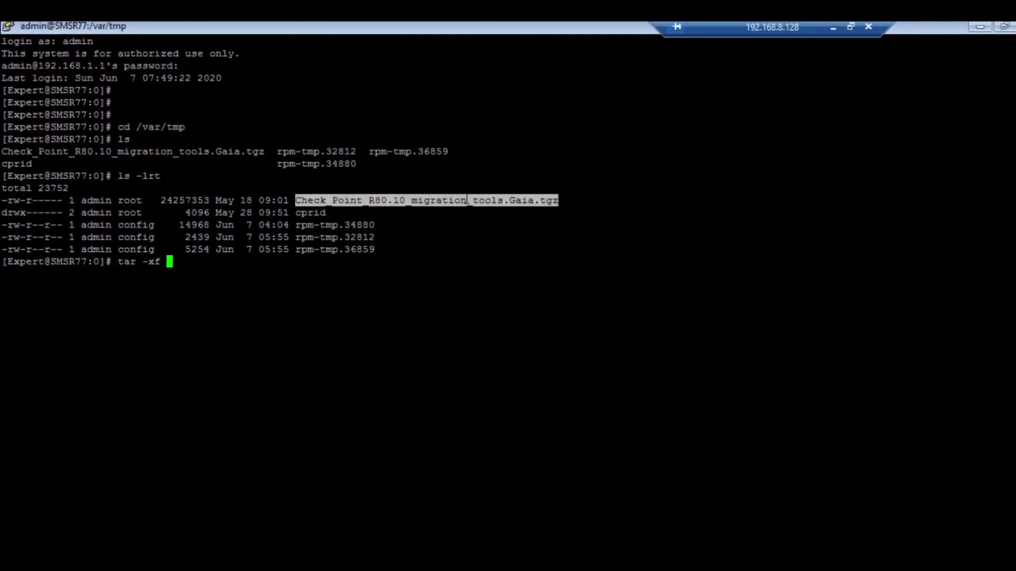
pyautogui.rightClick(558, 200)
pyautogui.press('Return')
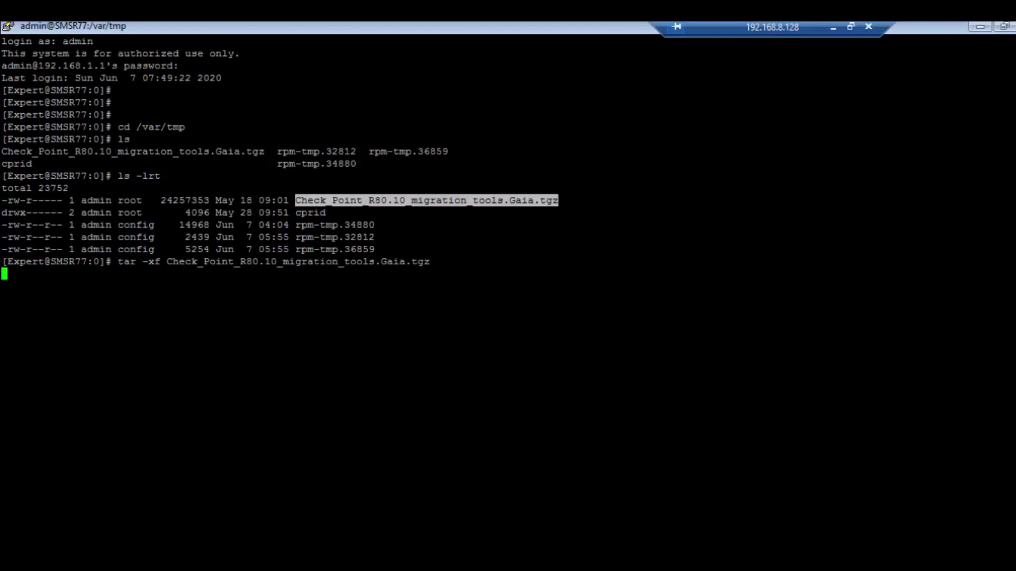
# List the extracted migration tools with ls -lrt
pyautogui.write('ls -lrt')
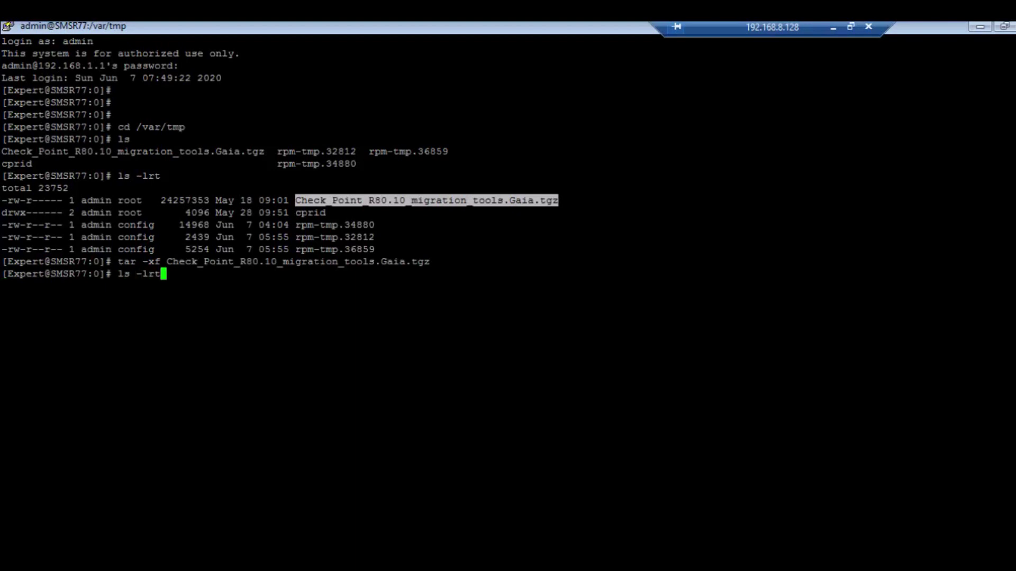
pyautogui.press('Return')
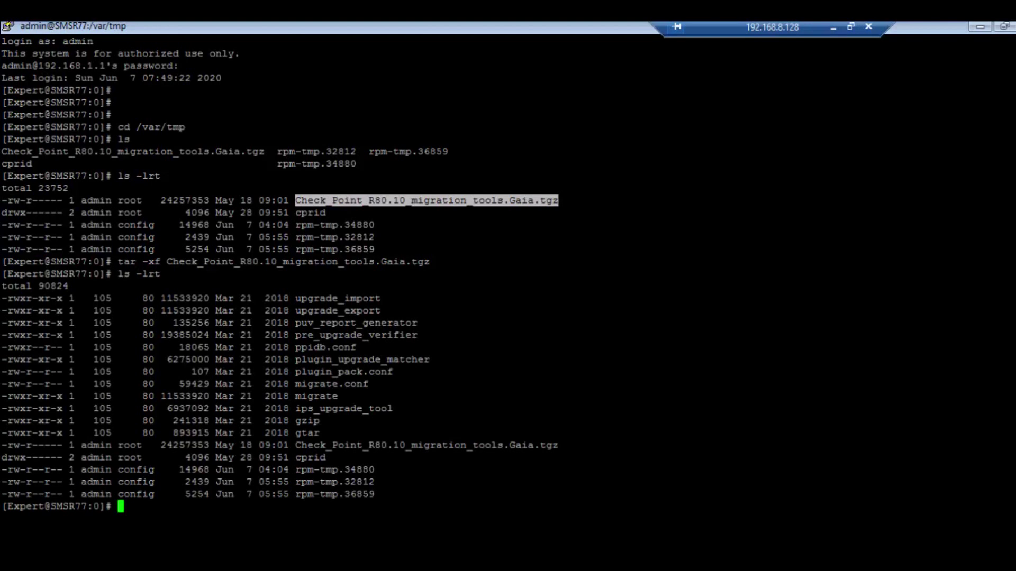
pyautogui.moveTo(402, 495); pyautogui.dragTo(1, 311)
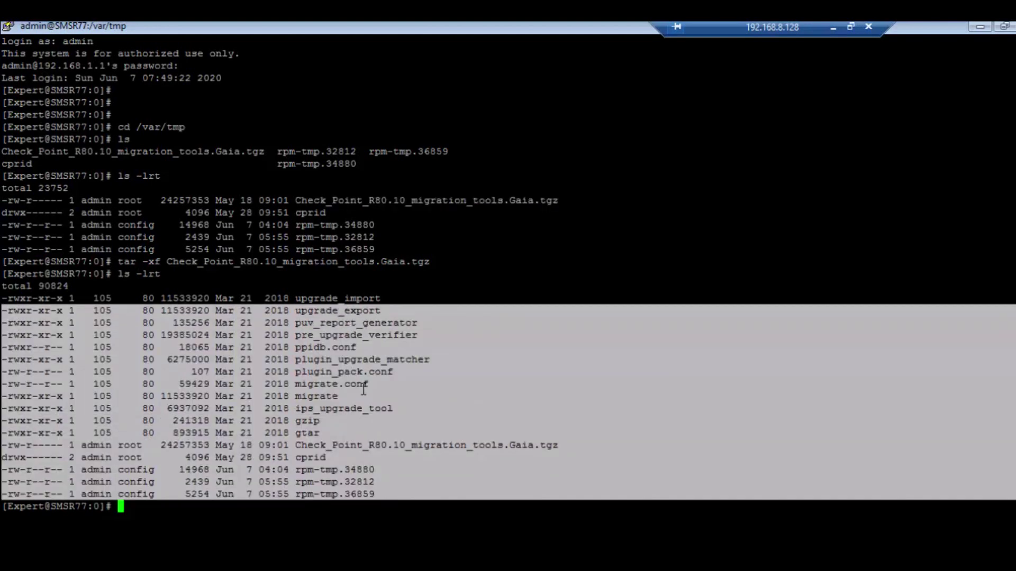
pyautogui.click(364, 389)
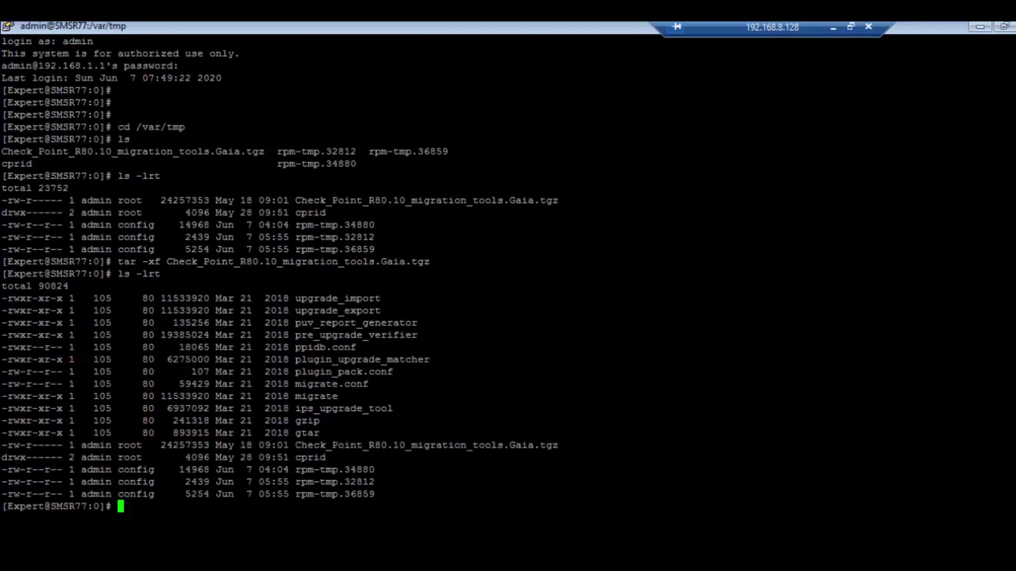
# Run ./migrate export SMSR77.tgz, closing SmartDashboard and answering y, to create /var/tmp/SMSR77.tgz
pyautogui.write('./migrate e')
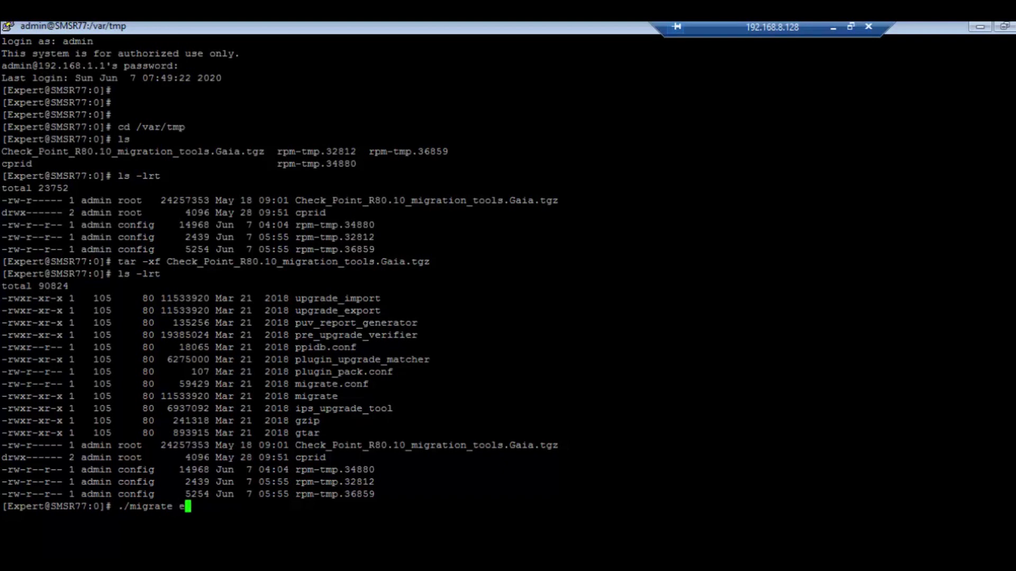
pyautogui.write('xport SMSR77')
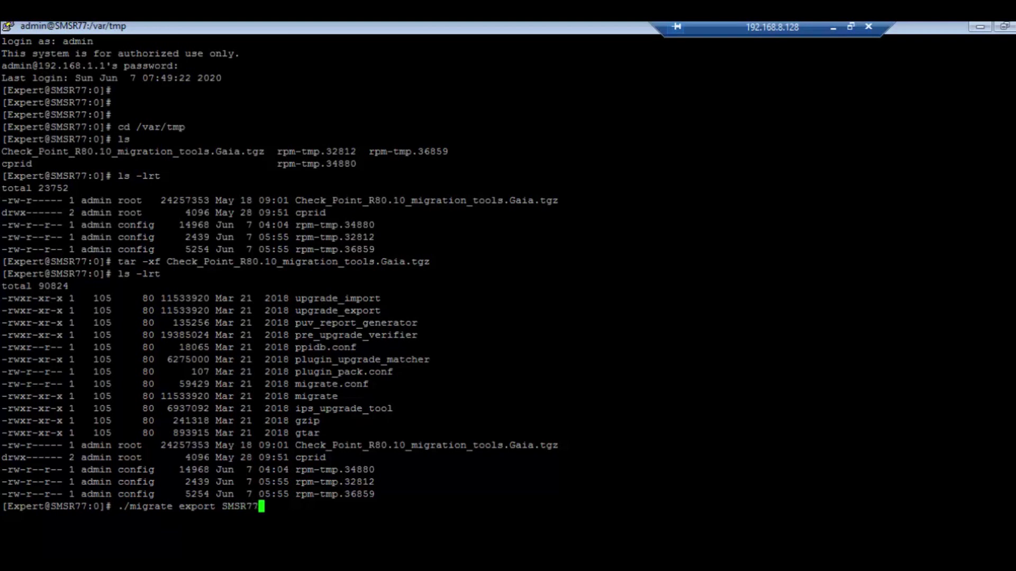
pyautogui.write('.tgz')
pyautogui.press('Return')
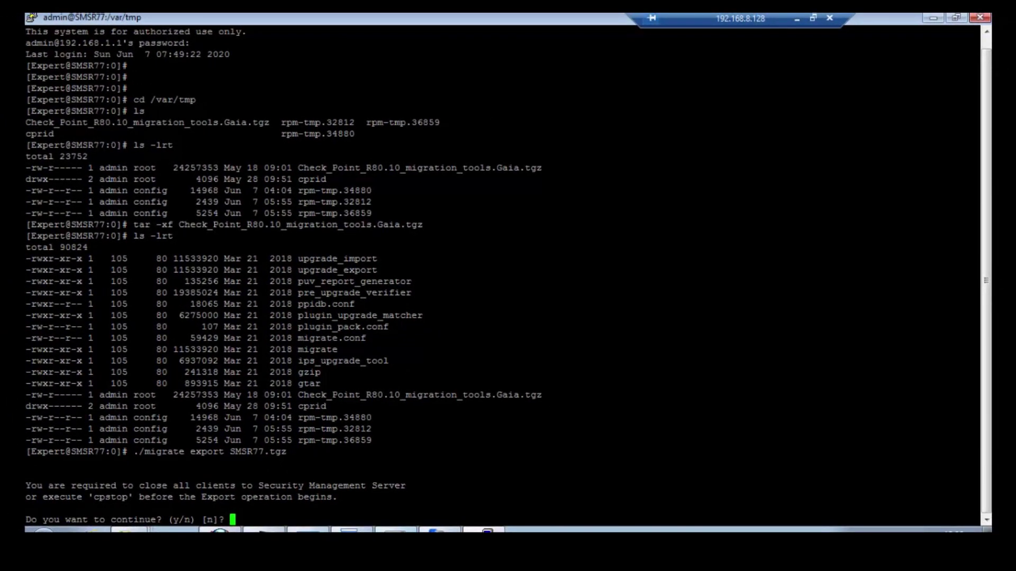
pyautogui.hotkey('alt', 'Tab')
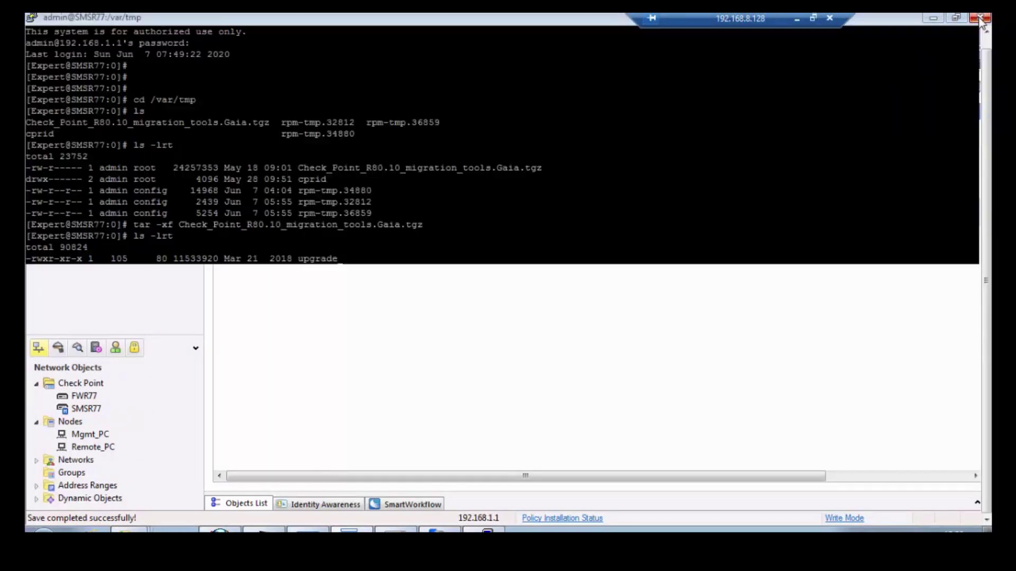
pyautogui.click(980, 18)
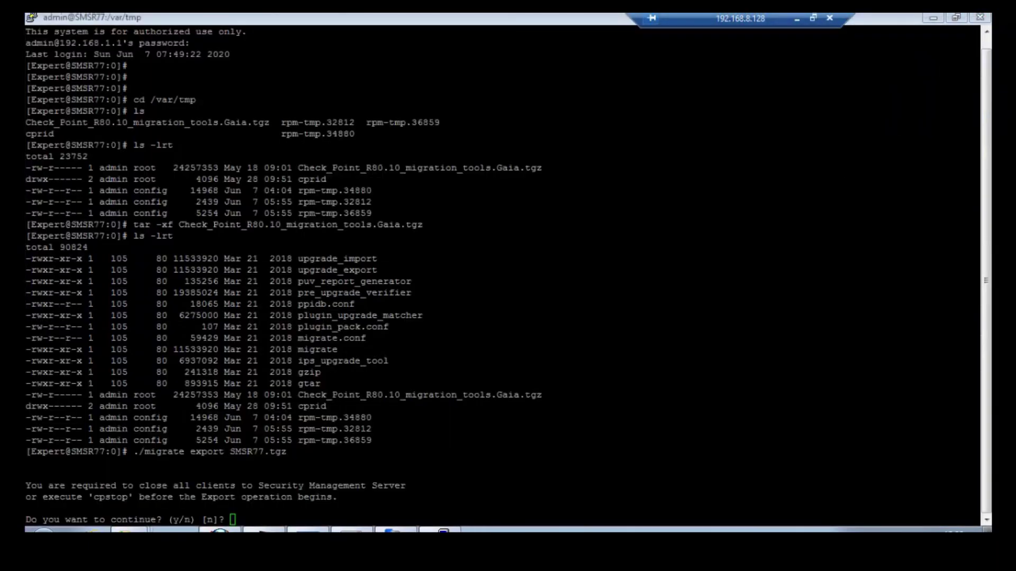
pyautogui.write('y')
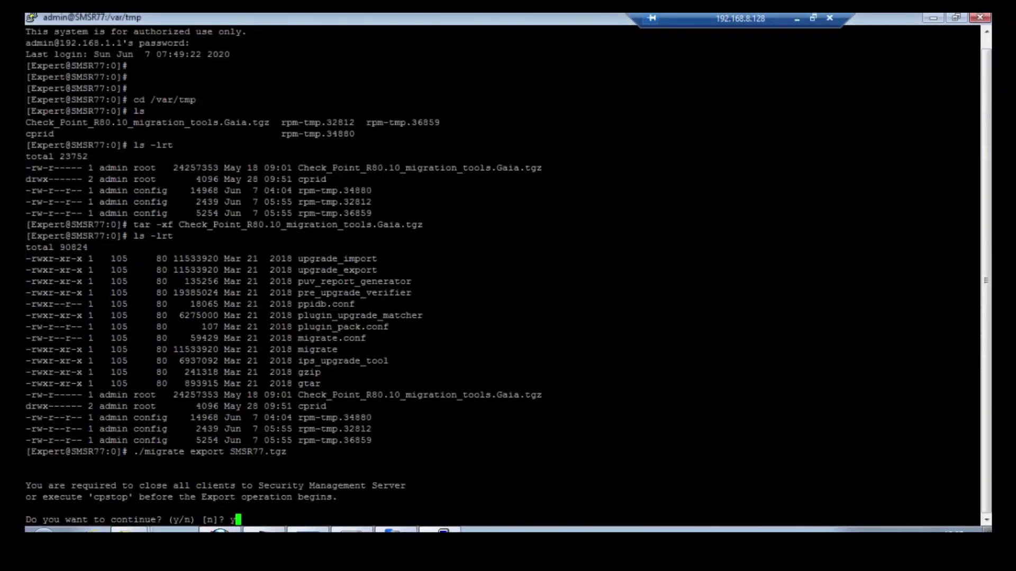
pyautogui.press('Return')
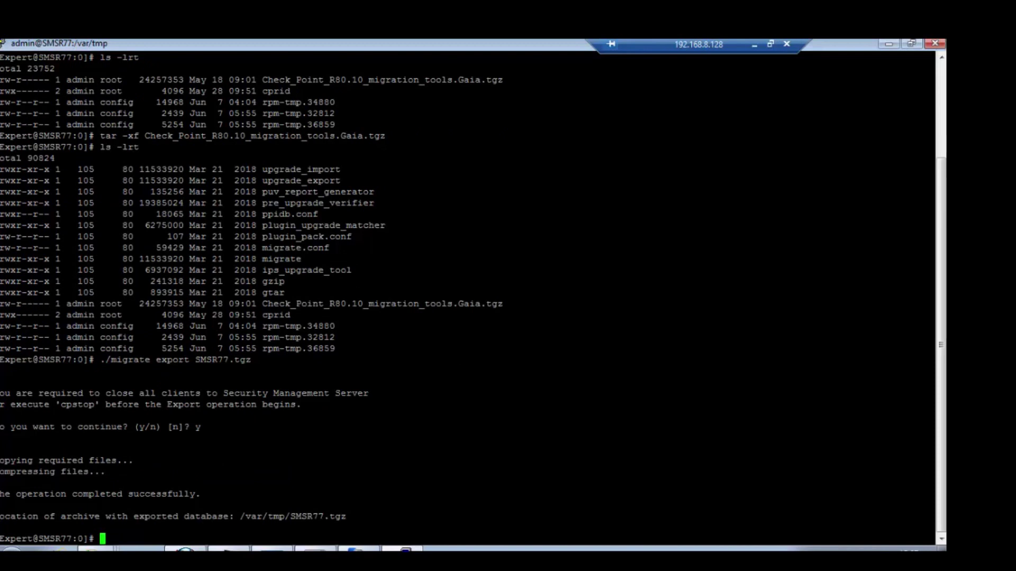
pyautogui.moveTo(529, 516); pyautogui.dragTo(1, 516)
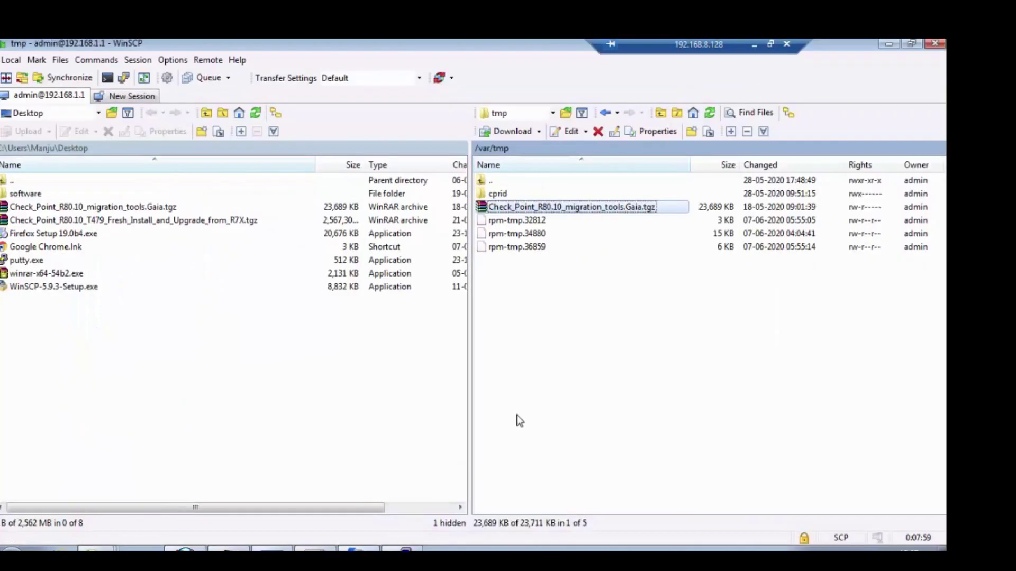
# Refresh the remote /var/tmp listing and download SMSR77.tgz to the local Desktop
pyautogui.click(545, 378)
pyautogui.rightClick(538, 371)
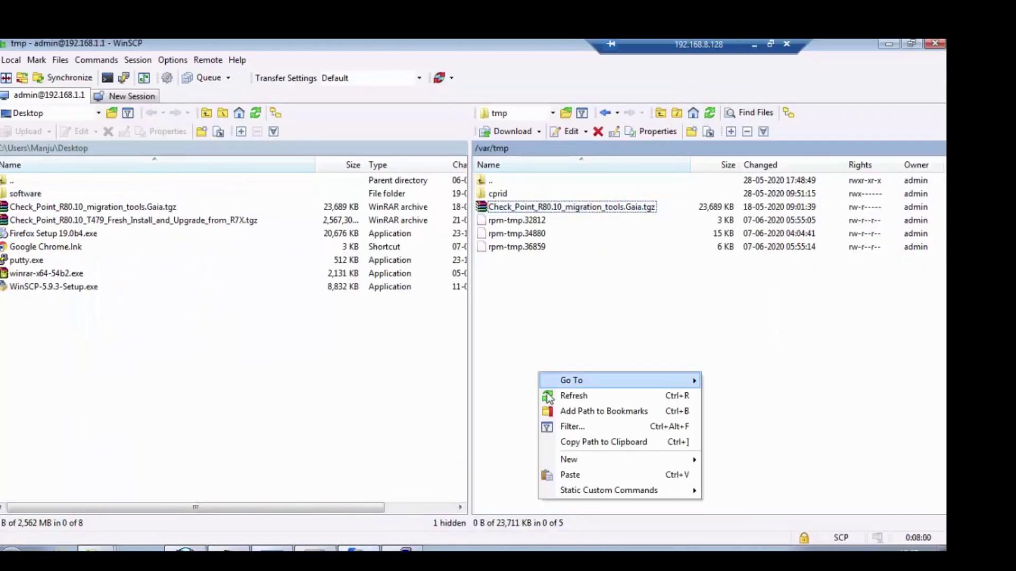
pyautogui.click(572, 398)
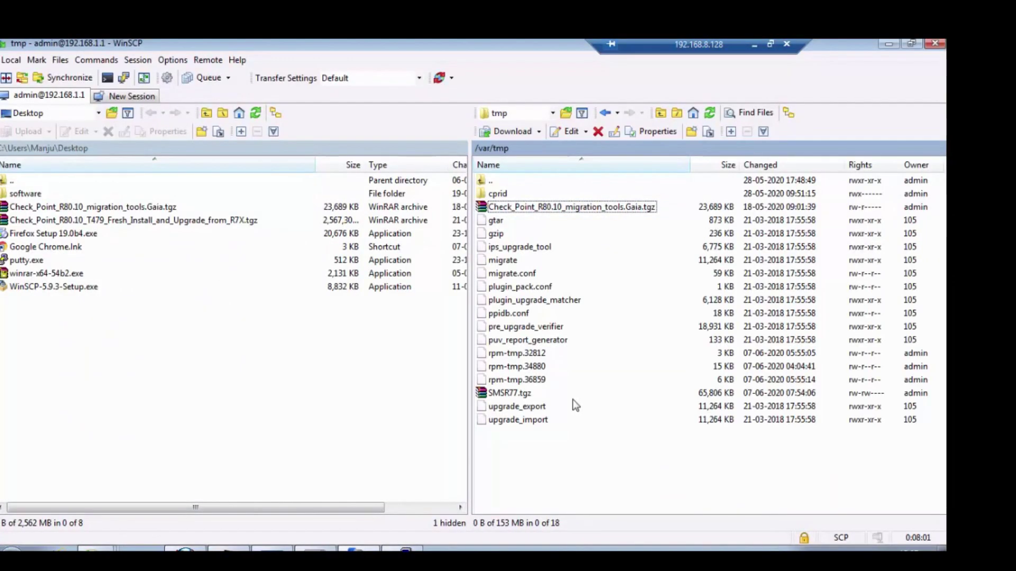
pyautogui.click(494, 394)
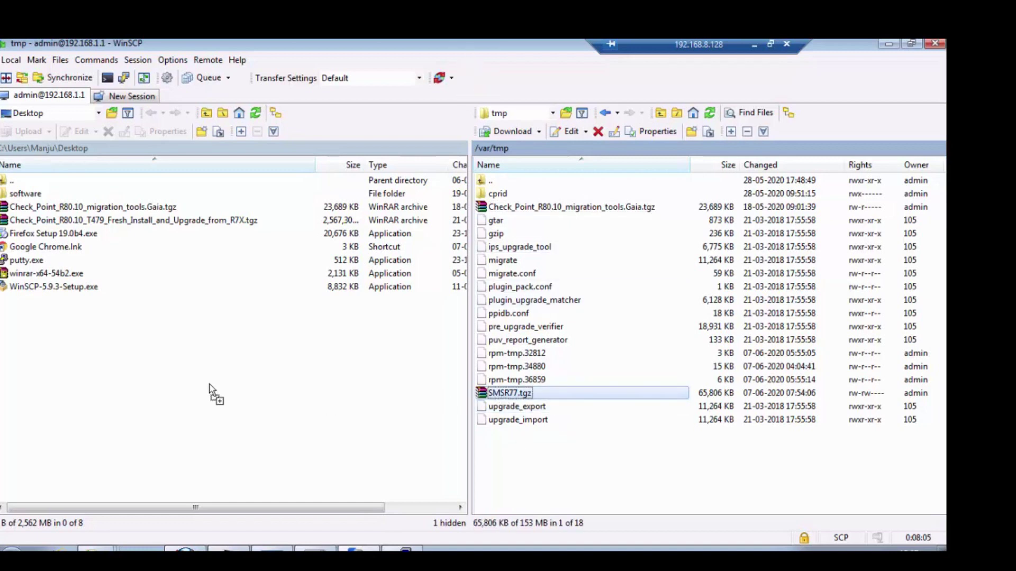
pyautogui.press('F5')
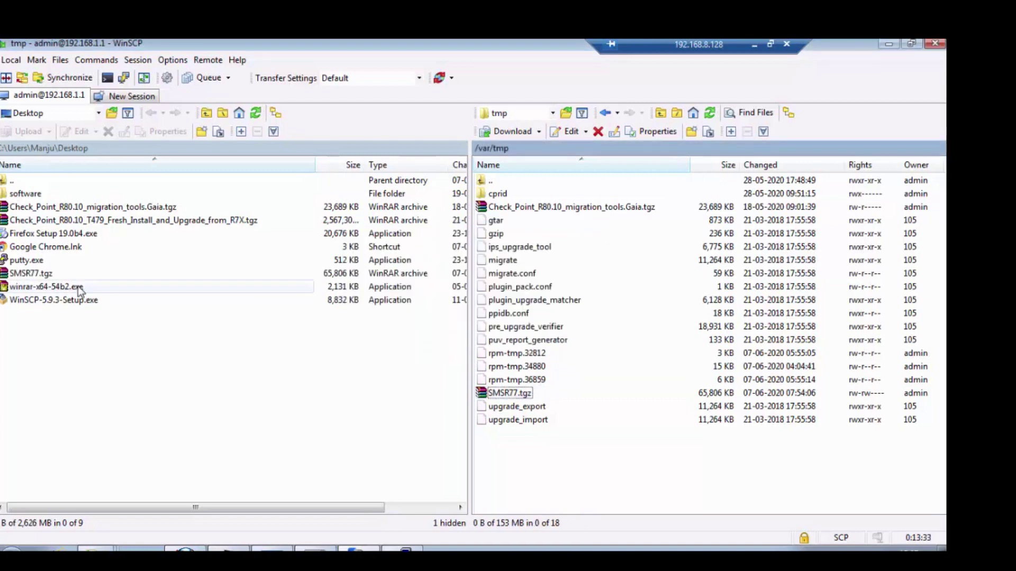
# Close WinSCP, ending the session, and close the software folder window
pyautogui.click(935, 44)
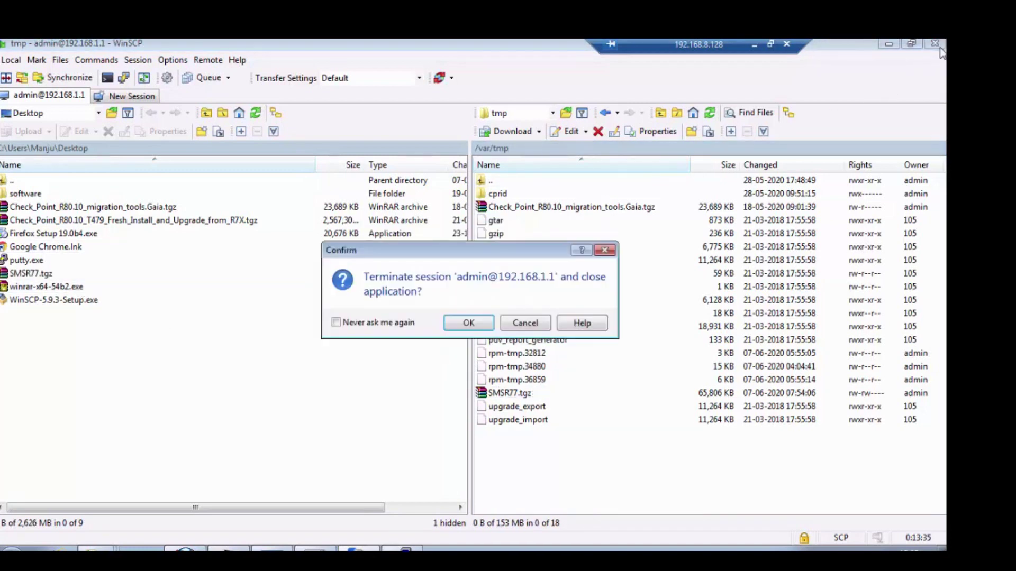
pyautogui.click(469, 323)
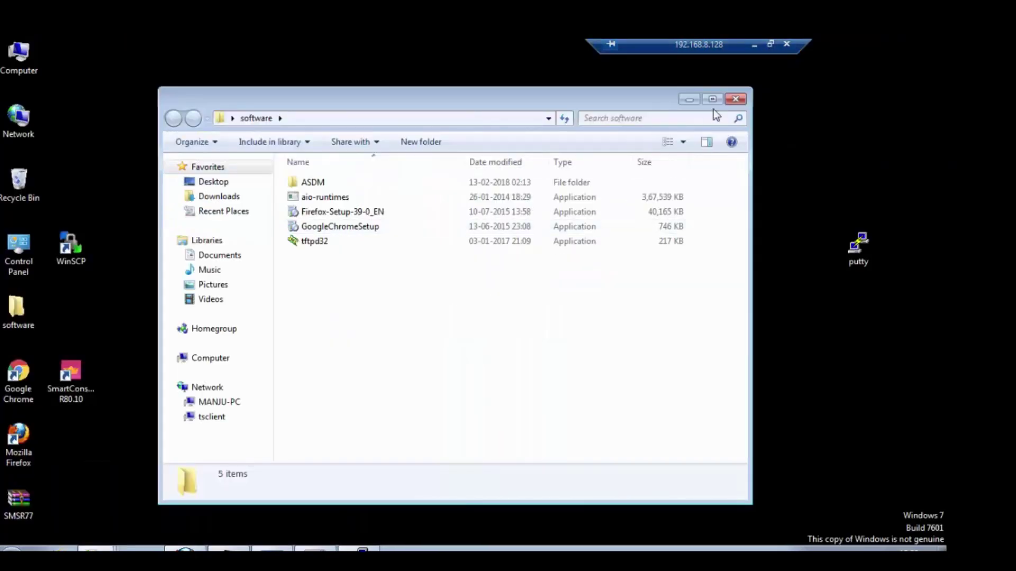
pyautogui.click(735, 100)
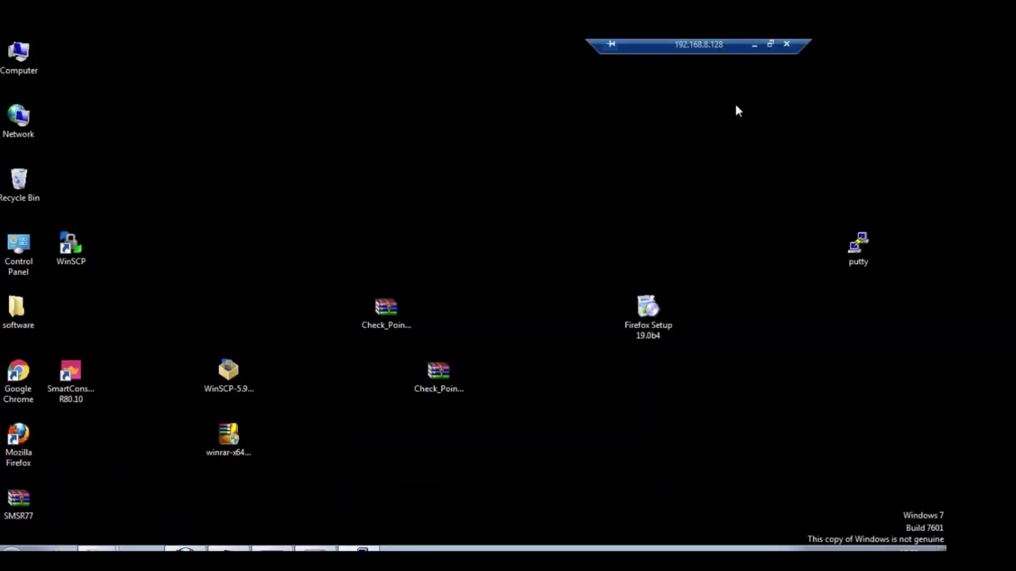
# Stop the SMS_R77 management server node in the EVE-NG topology
pyautogui.click(755, 47)
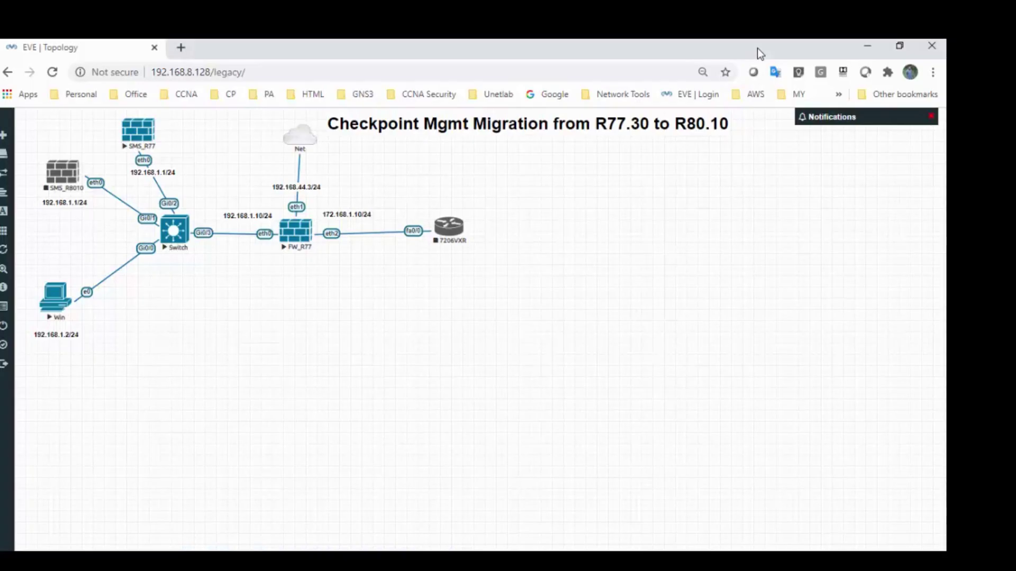
pyautogui.rightClick(138, 133)
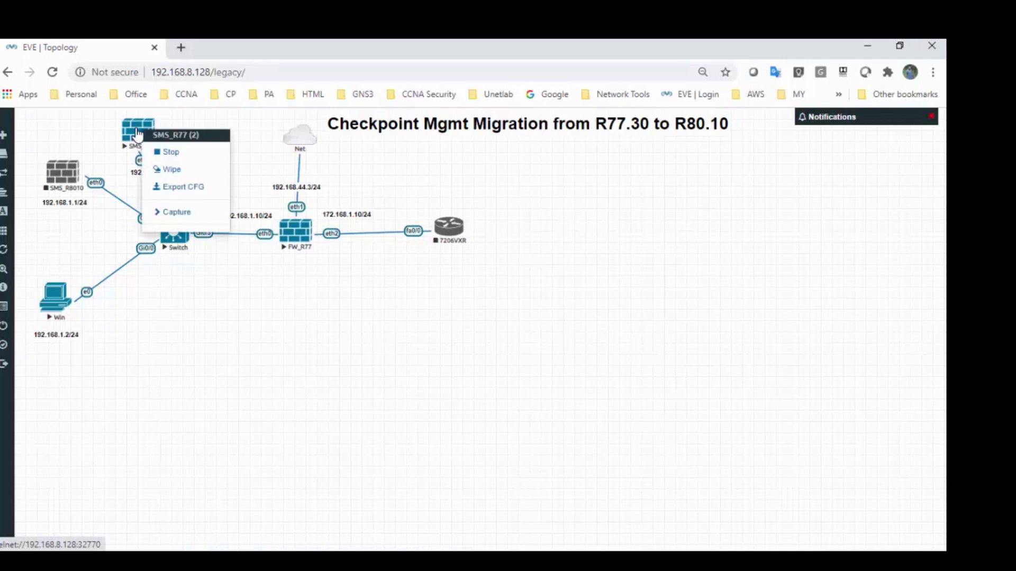
pyautogui.click(170, 154)
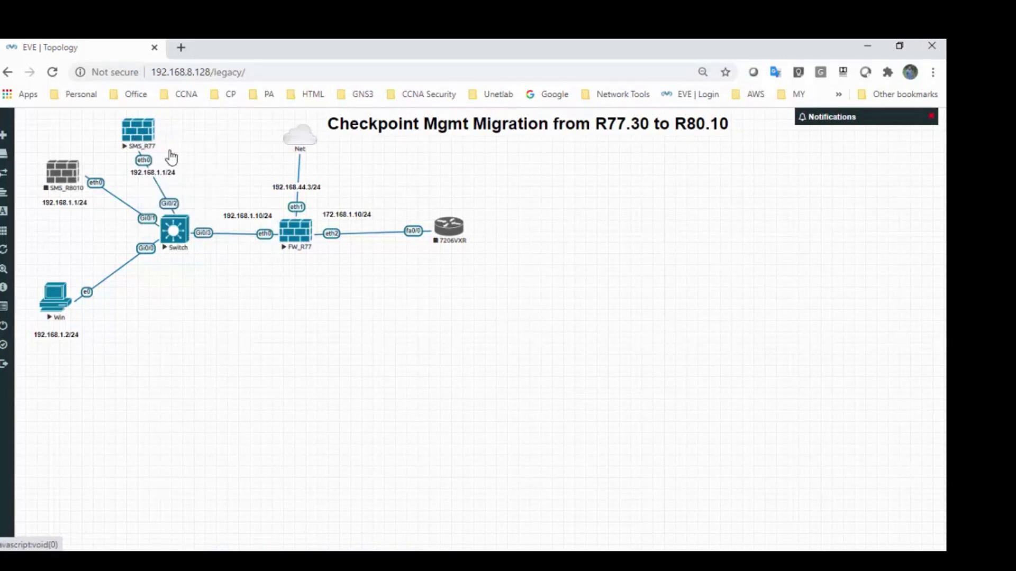
# Start the SMS_R8010 node and open its console
pyautogui.rightClick(67, 177)
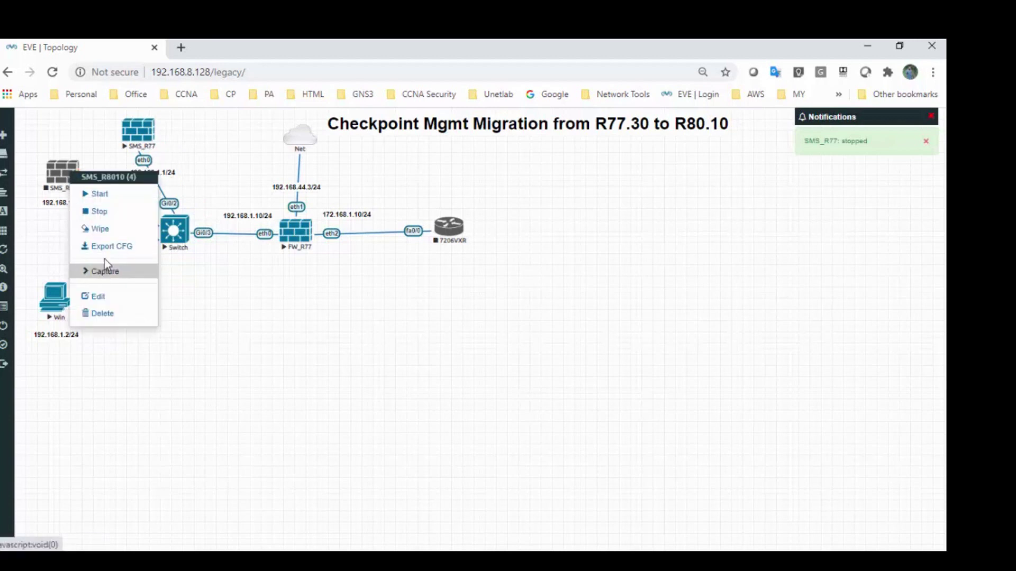
pyautogui.click(99, 194)
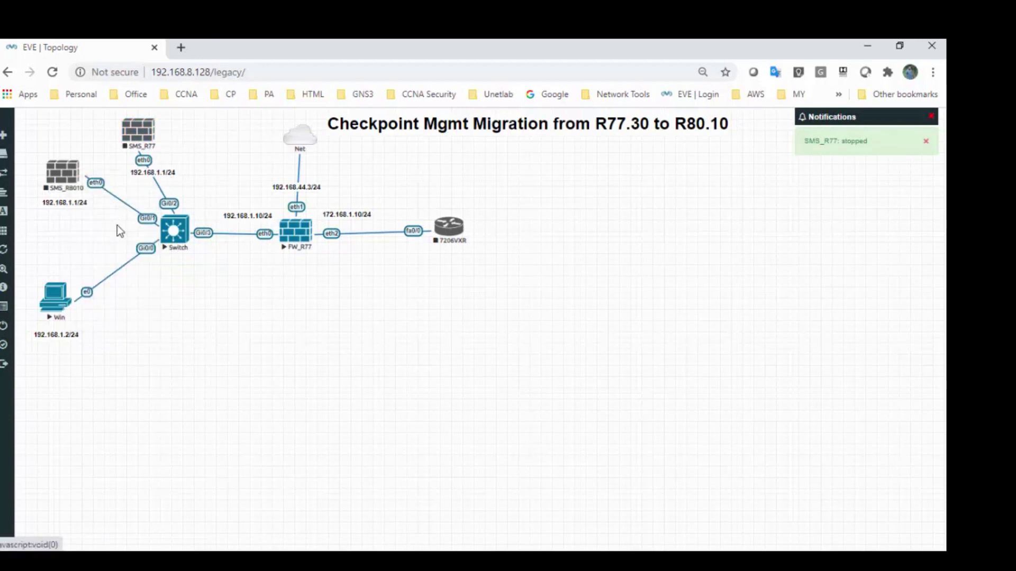
pyautogui.click(62, 172)
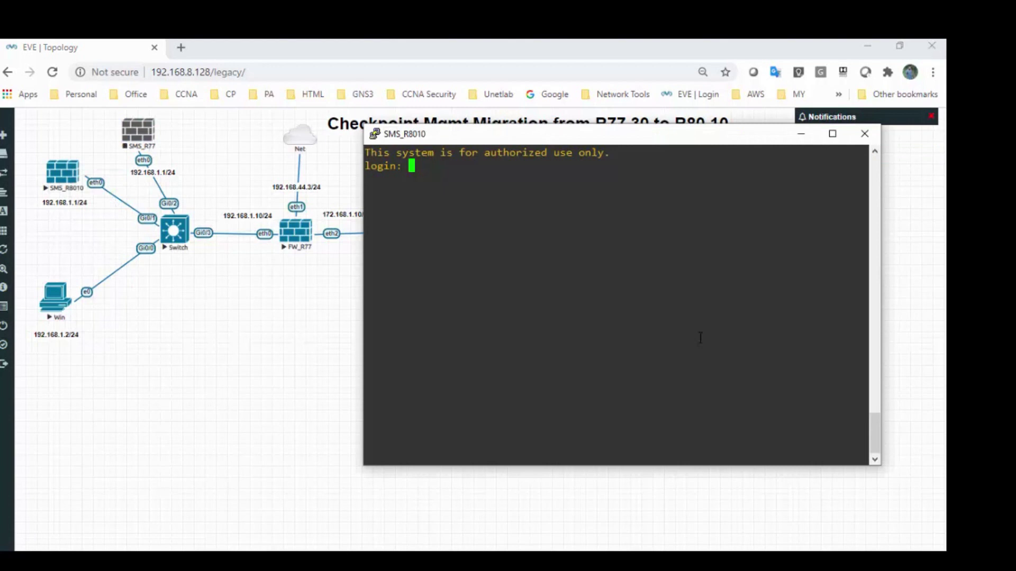
# Log into the SMS_R8010 console as admin
pyautogui.write('admin')
pyautogui.press('Return')
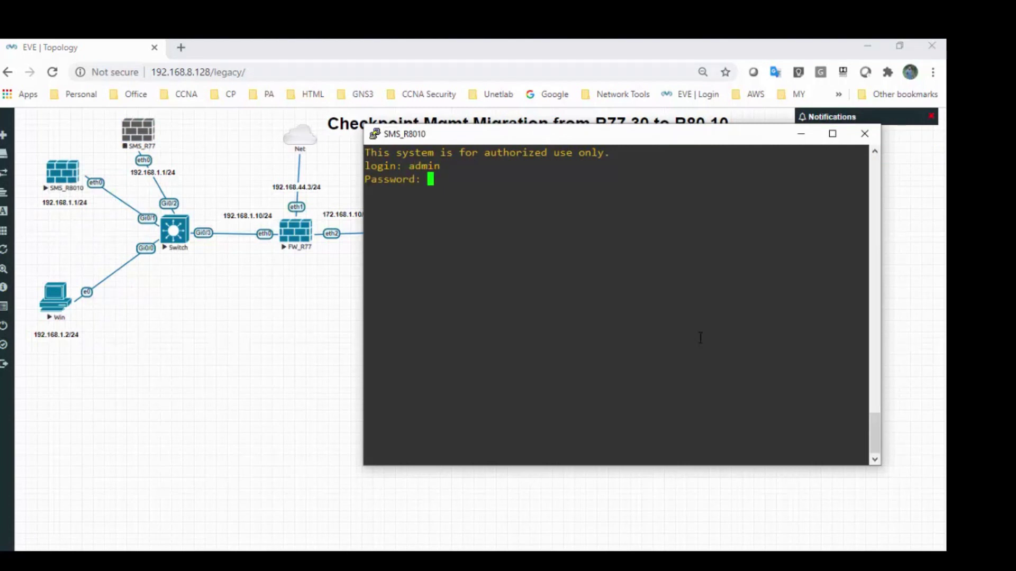
pyautogui.press('Return')
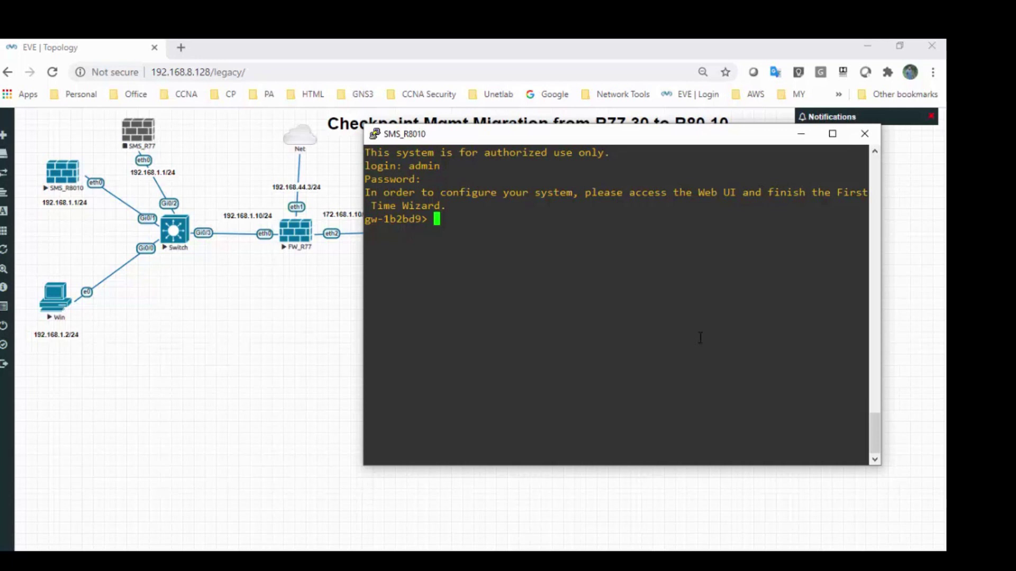
# Set eth0's IPv4 address to 192.168.1.1 with mask length 24
pyautogui.write('set interface eth0 ip1')
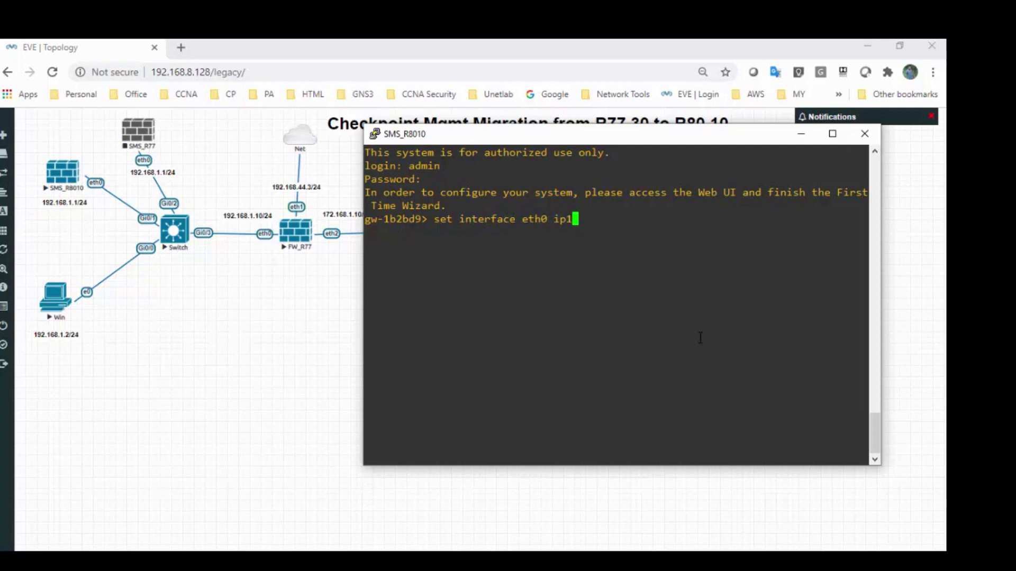
pyautogui.press('BackSpace')
pyautogui.press('BackSpace')
pyautogui.write('ipv4')
pyautogui.press('Tab')
pyautogui.write('192')
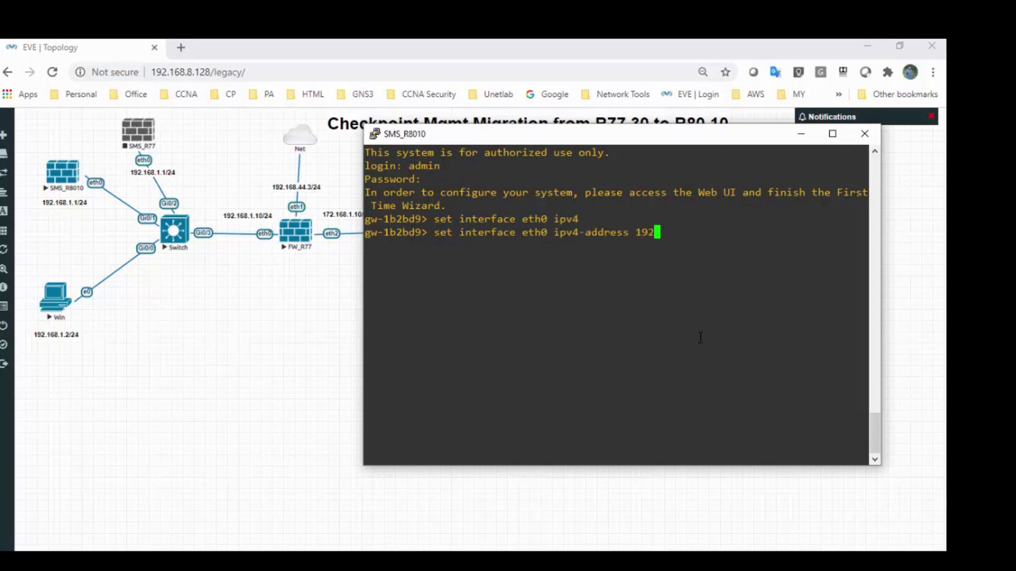
pyautogui.write('.168.1.1 mask')
pyautogui.press('Tab')
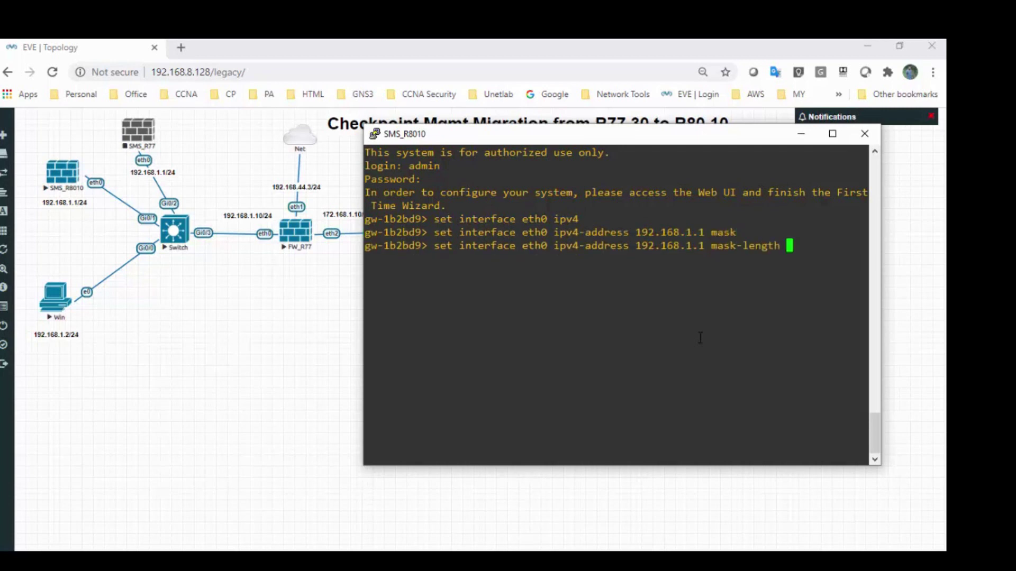
pyautogui.write('24')
pyautogui.press('Return')
# Set eth0's state to on and save the configuration
pyautogui.press('Up')
pyautogui.press('BackSpace')
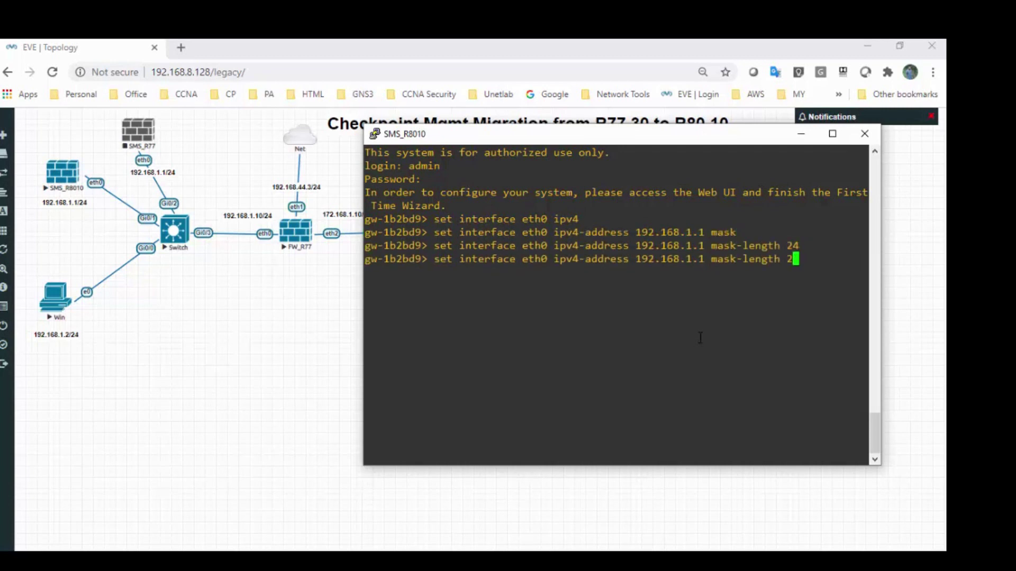
pyautogui.press('BackSpace')
pyautogui.press('BackSpace')
pyautogui.press('BackSpace')
pyautogui.press('BackSpace')
pyautogui.press('BackSpace')
pyautogui.press('BackSpace')
pyautogui.press('BackSpace')
pyautogui.press('BackSpace')
pyautogui.press('BackSpace')
pyautogui.press('BackSpace')
pyautogui.press('BackSpace')
pyautogui.press('BackSpace')
pyautogui.press('BackSpace')
pyautogui.press('BackSpace')
pyautogui.press('BackSpace')
pyautogui.press('BackSpace')
pyautogui.press('BackSpace')
pyautogui.press('BackSpace')
pyautogui.press('BackSpace')
pyautogui.press('BackSpace')
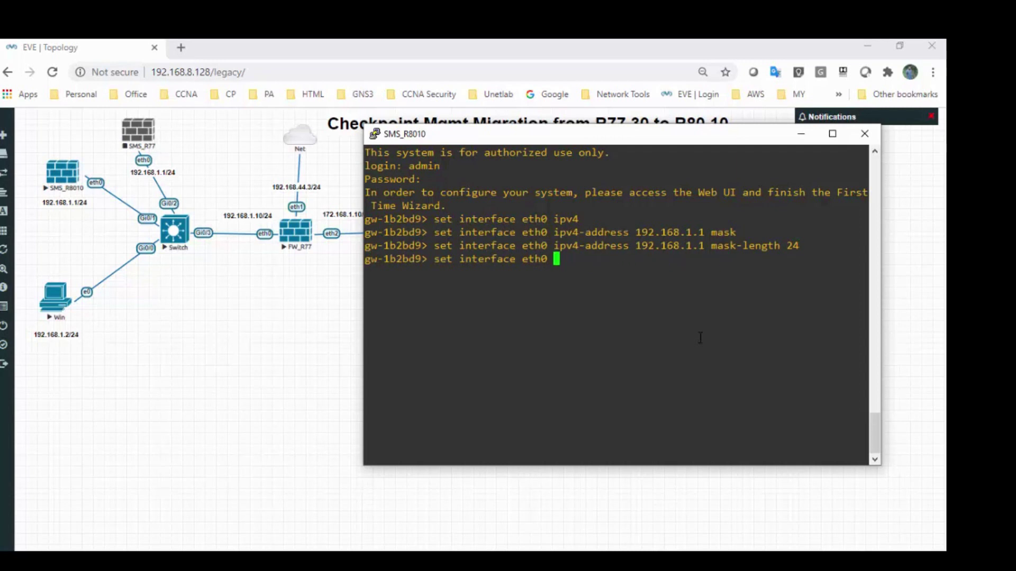
pyautogui.write('state on')
pyautogui.press('Return')
pyautogui.write('save')
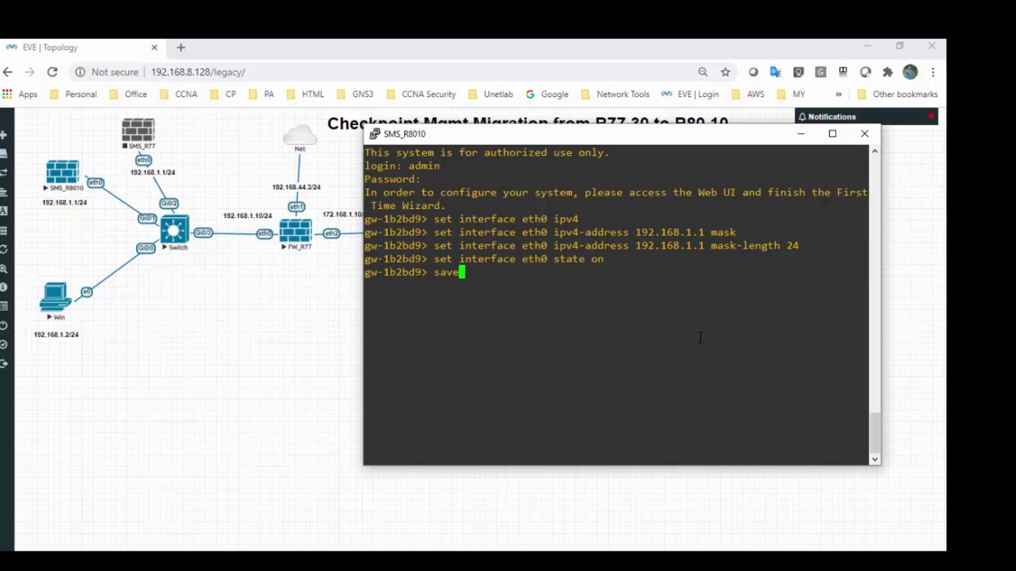
pyautogui.write('config')
pyautogui.press('Return')
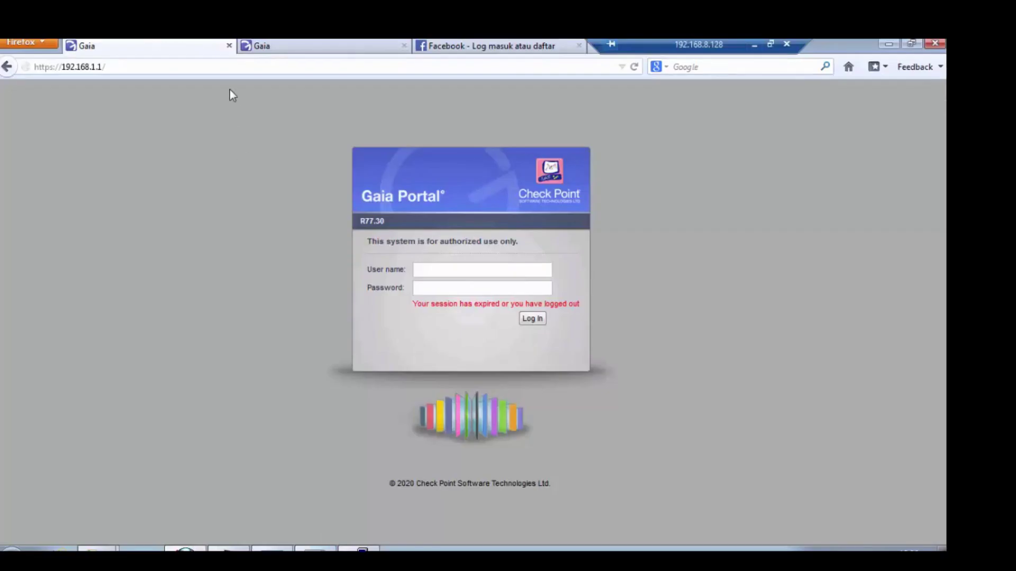
pyautogui.click(238, 72)
pyautogui.press('Return')
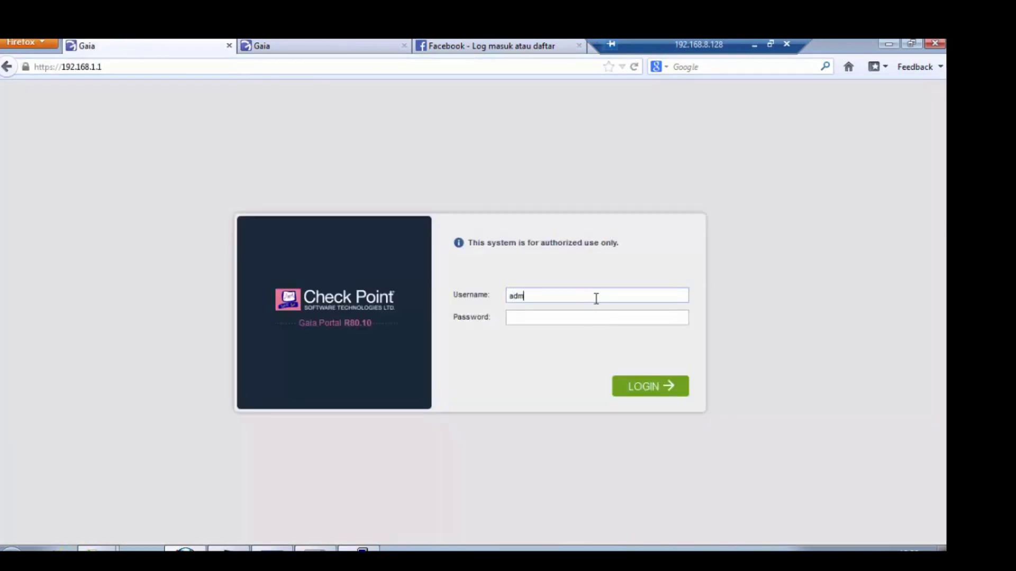
pyautogui.write('in')
pyautogui.press('Tab')
pyautogui.write('ad1234')
pyautogui.press('Return')
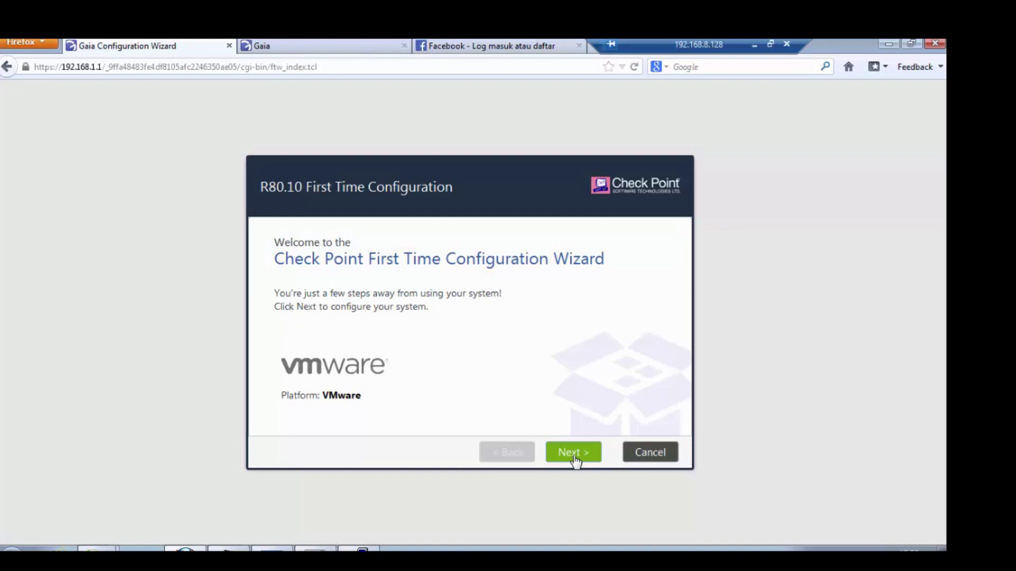
# Change the eth0 default gateway from 192.168.1.254 to 192.168.1.10 and continue past Internet Connection
pyautogui.click(574, 453)
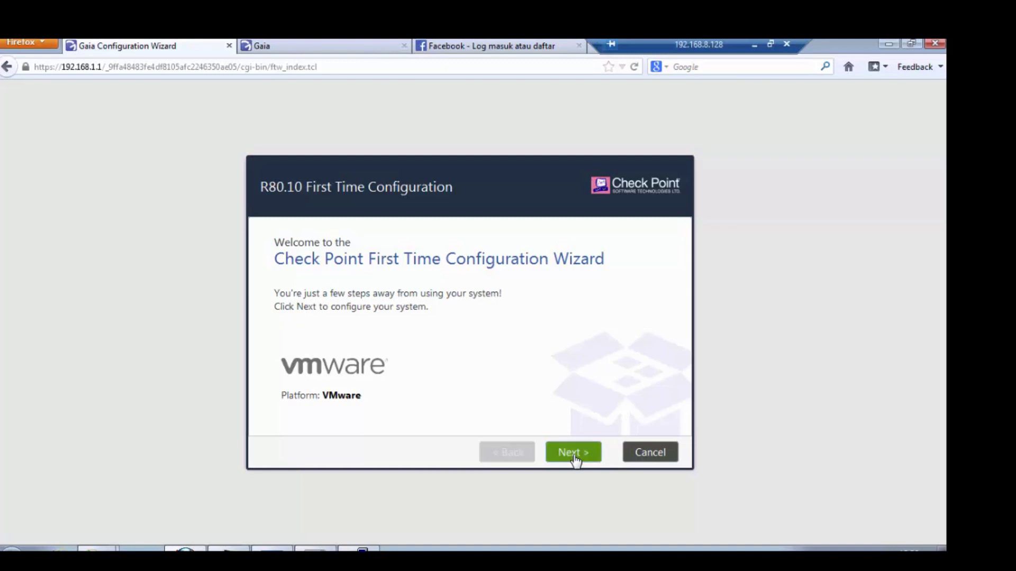
pyautogui.click(574, 454)
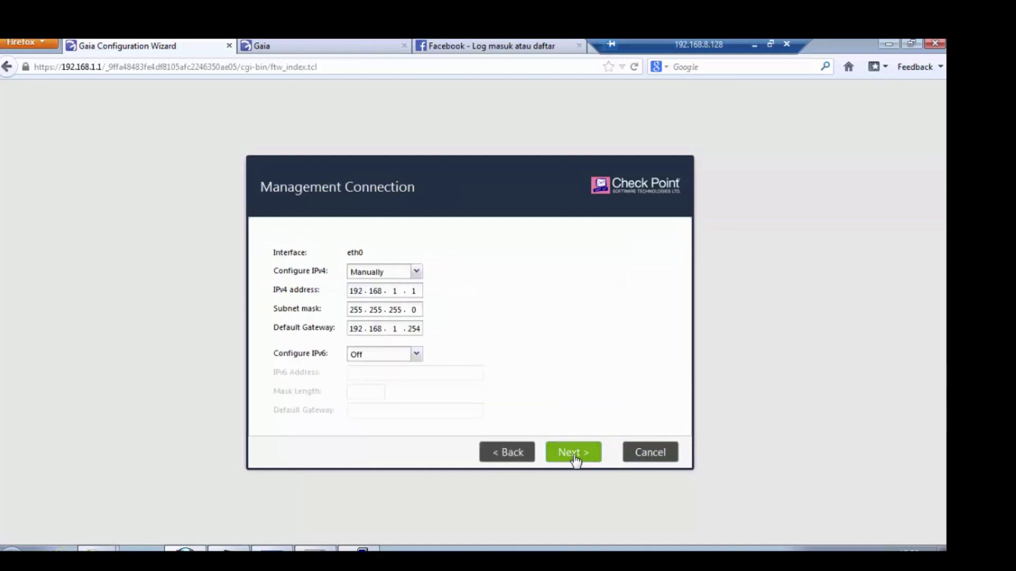
pyautogui.doubleClick(414, 328)
pyautogui.write('10')
pyautogui.click(565, 454)
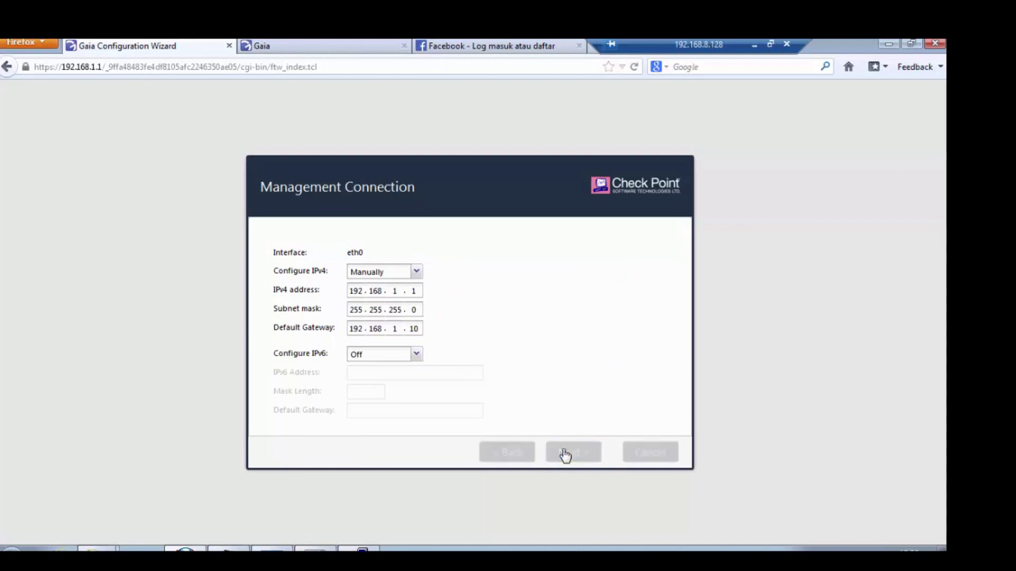
pyautogui.click(565, 454)
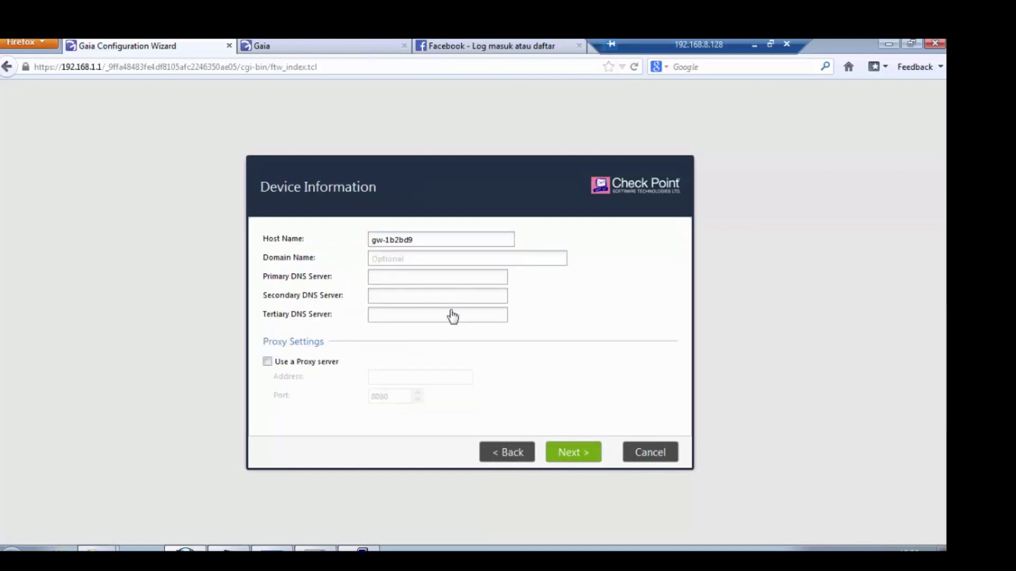
# Enter host SMSR80, domain ccsatest.com, DNS servers 8.8.8.8 and 192.168.8.2, then continue
pyautogui.moveTo(418, 240); pyautogui.dragTo(351, 242)
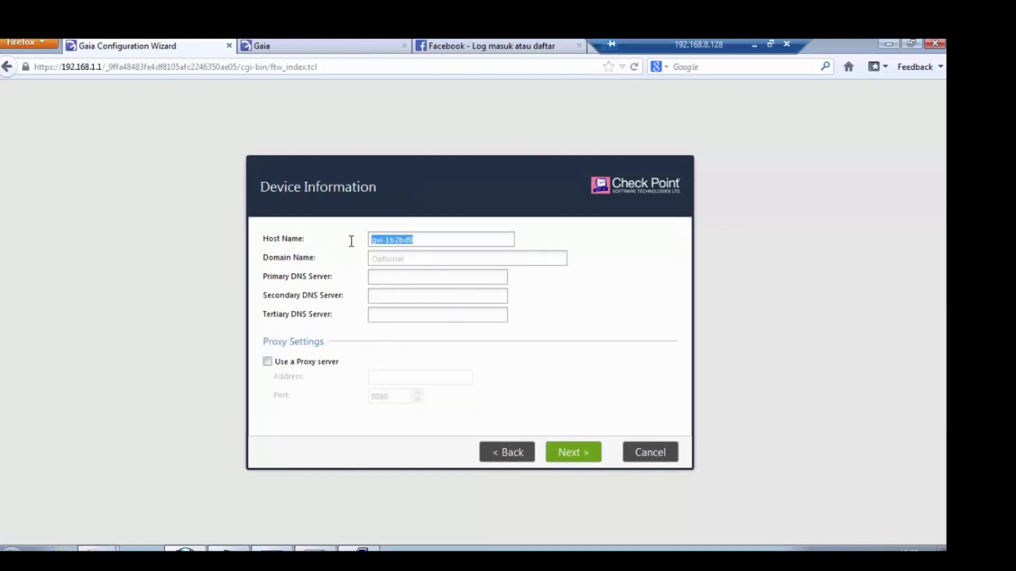
pyautogui.write('SMSR80')
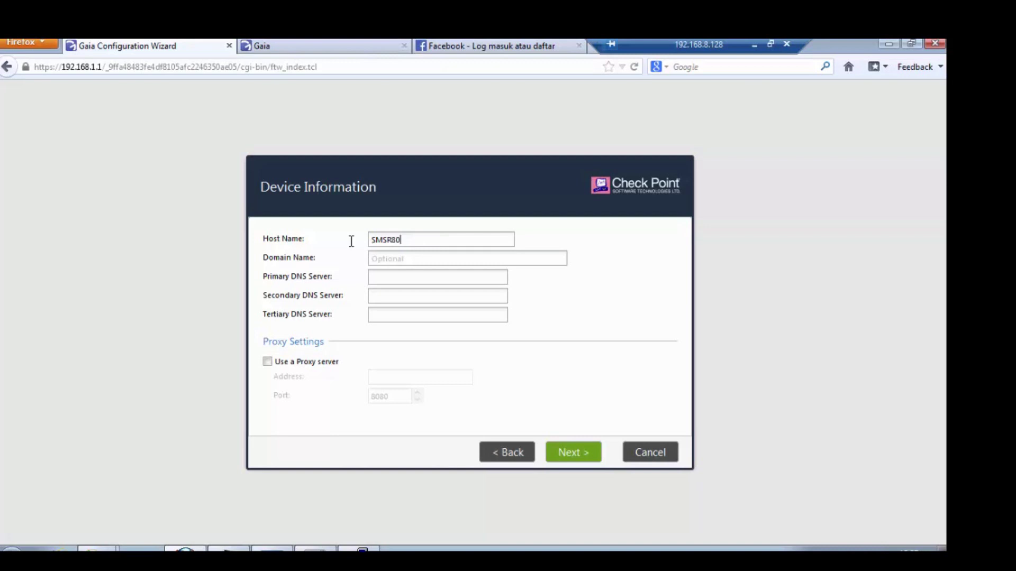
pyautogui.press('Tab')
pyautogui.write('ccsatest.com')
pyautogui.press('Tab')
pyautogui.write('8.8.8.8')
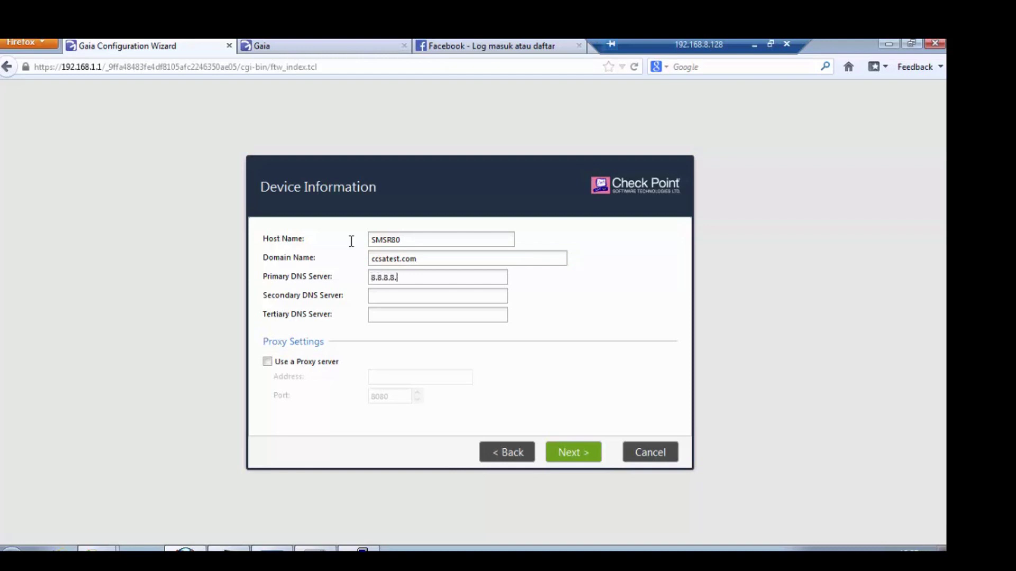
pyautogui.write('192.168.8.2')
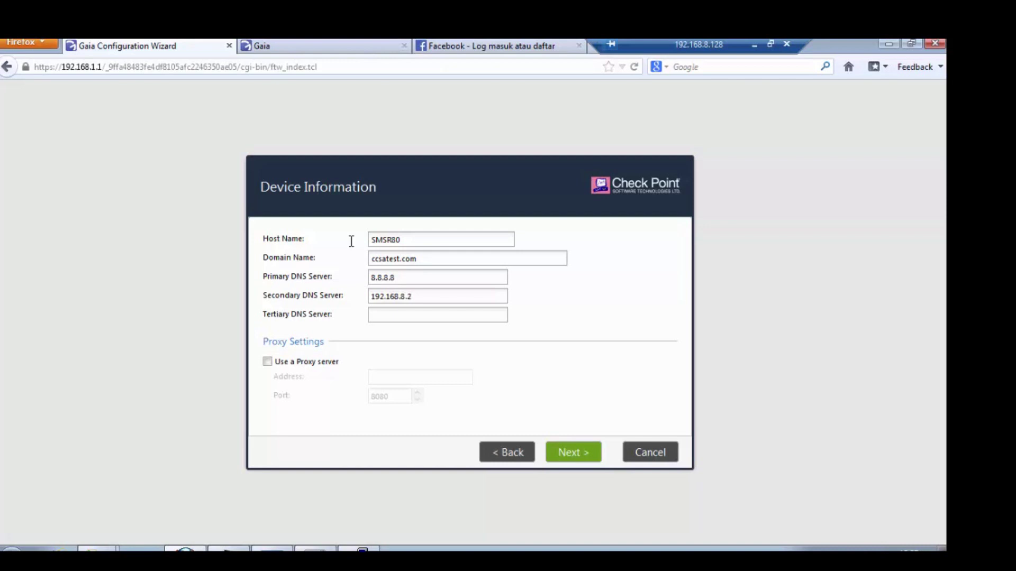
pyautogui.click(582, 453)
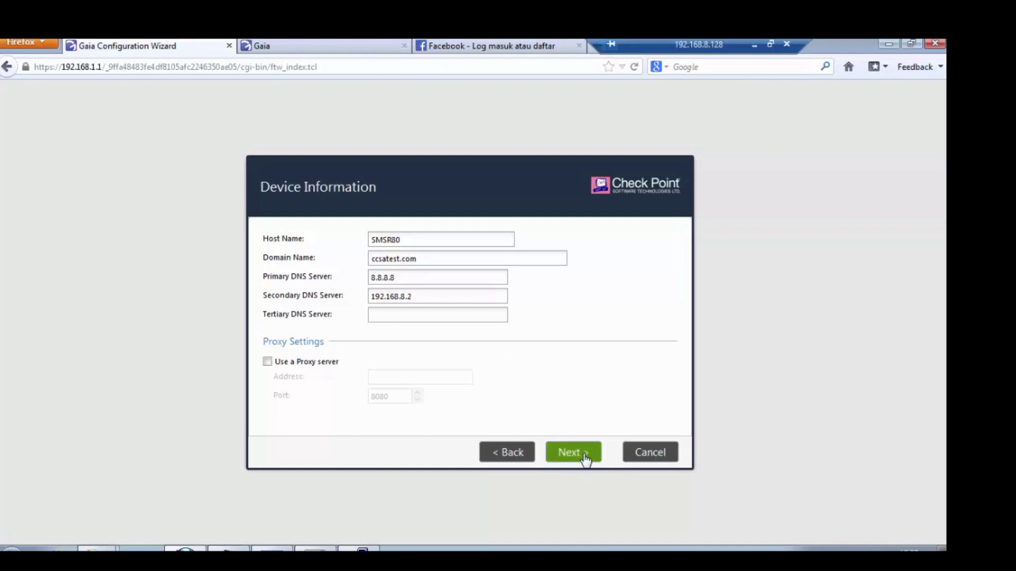
pyautogui.click(583, 453)
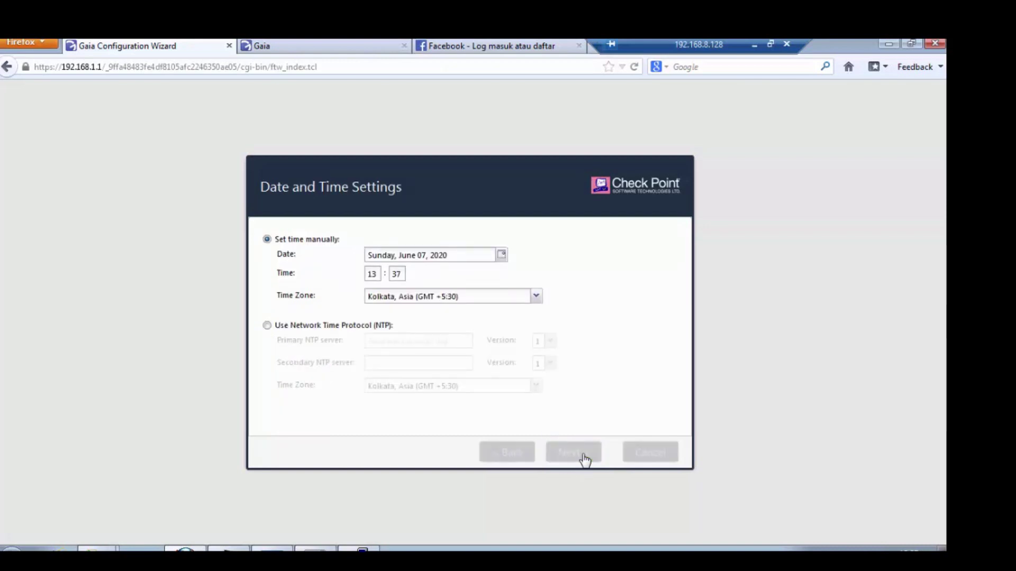
# Keep the default products, administrator and any-IP GUI client settings, then finish and confirm the wizard
pyautogui.click(583, 454)
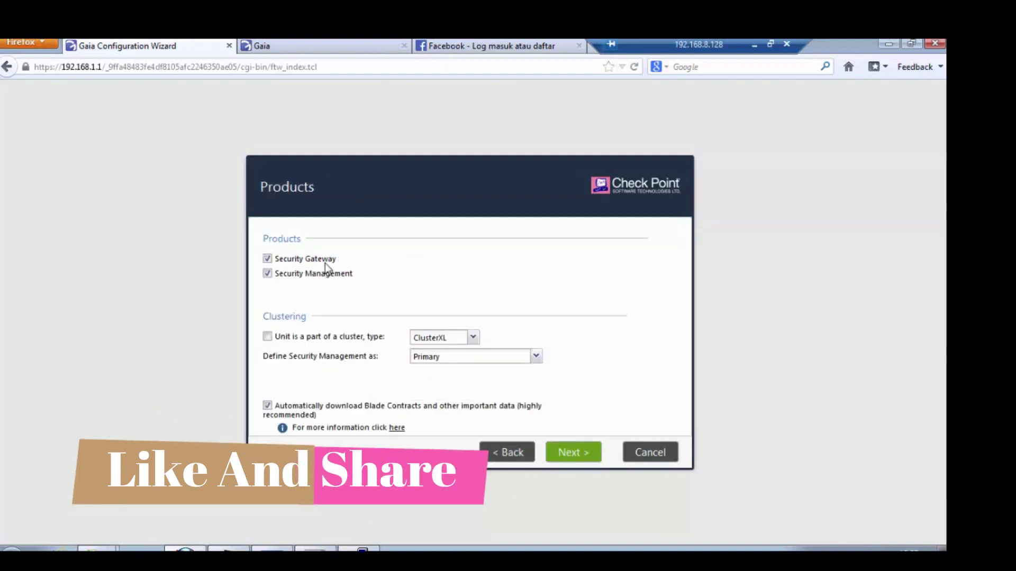
pyautogui.click(568, 453)
pyautogui.click(567, 453)
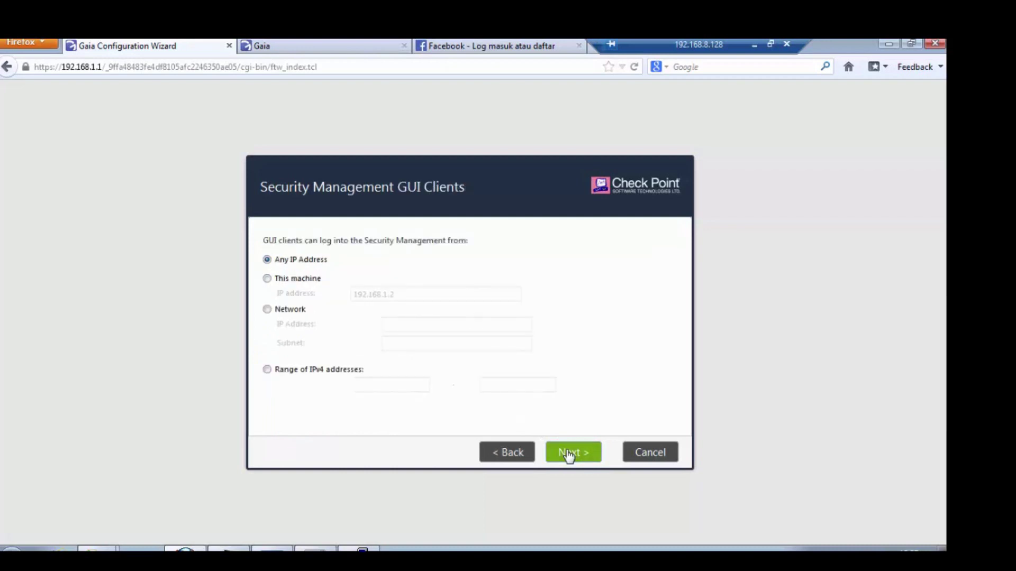
pyautogui.click(568, 453)
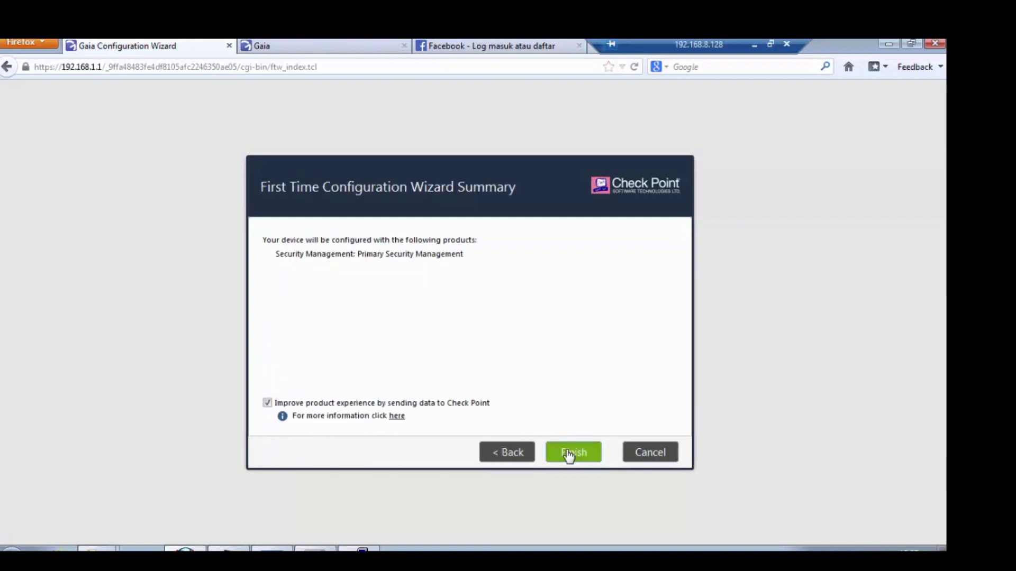
pyautogui.click(568, 454)
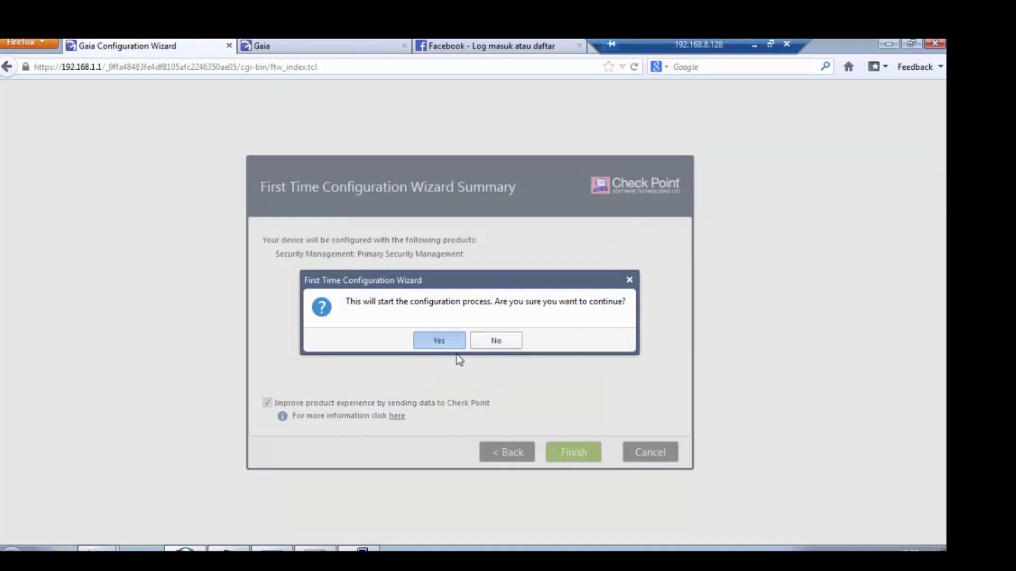
pyautogui.click(454, 346)
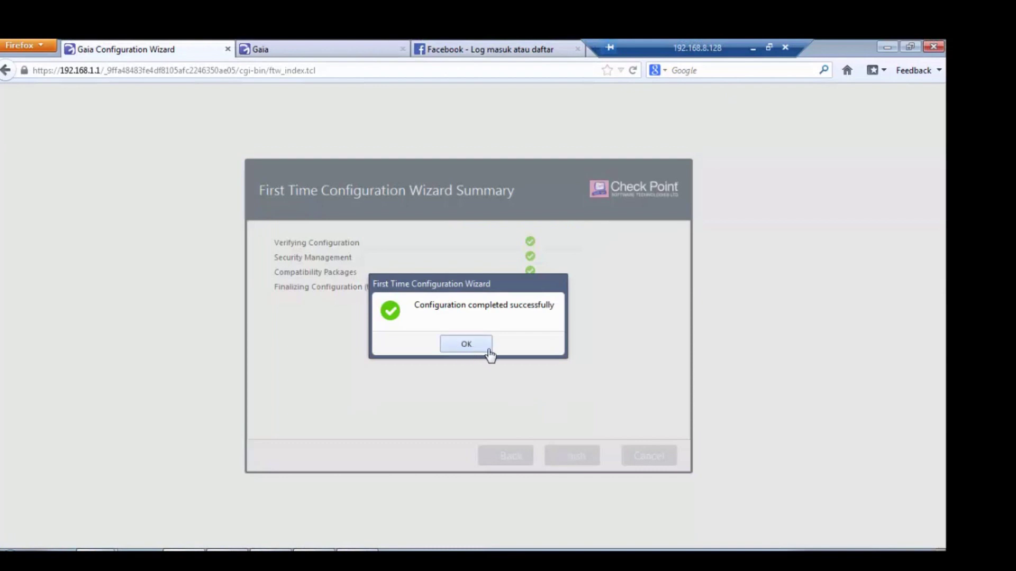
pyautogui.click(483, 347)
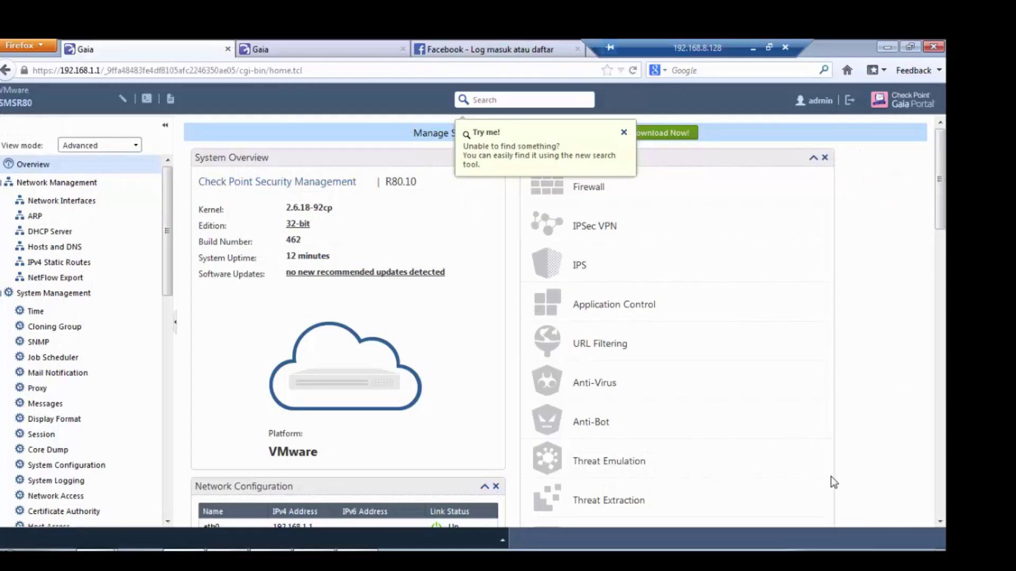
# Change the admin user's shell to /bin/bash under User Management > Users
pyautogui.click(624, 133)
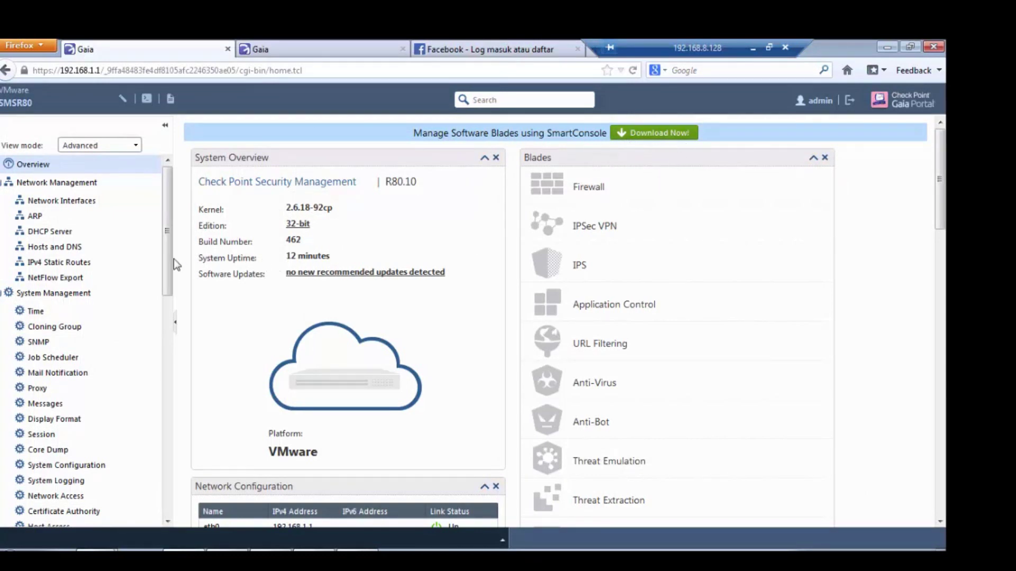
pyautogui.moveTo(169, 261); pyautogui.dragTo(180, 495)
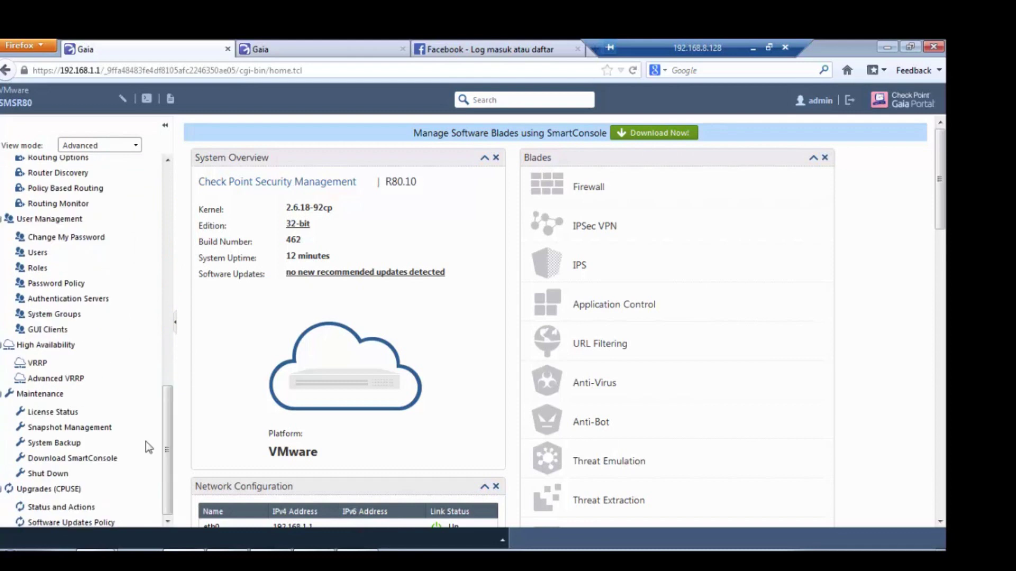
pyautogui.click(85, 263)
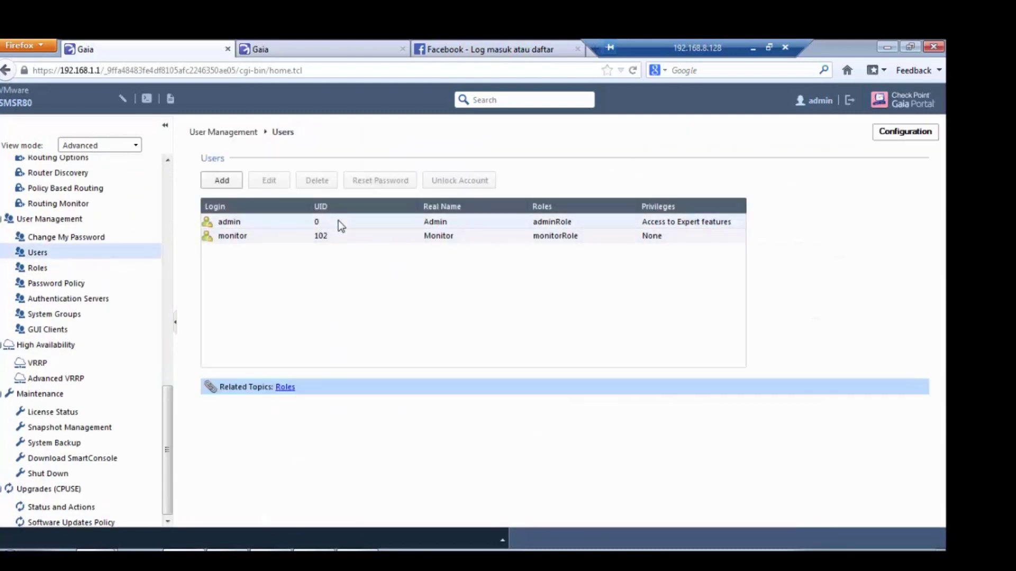
pyautogui.click(323, 219)
pyautogui.click(279, 191)
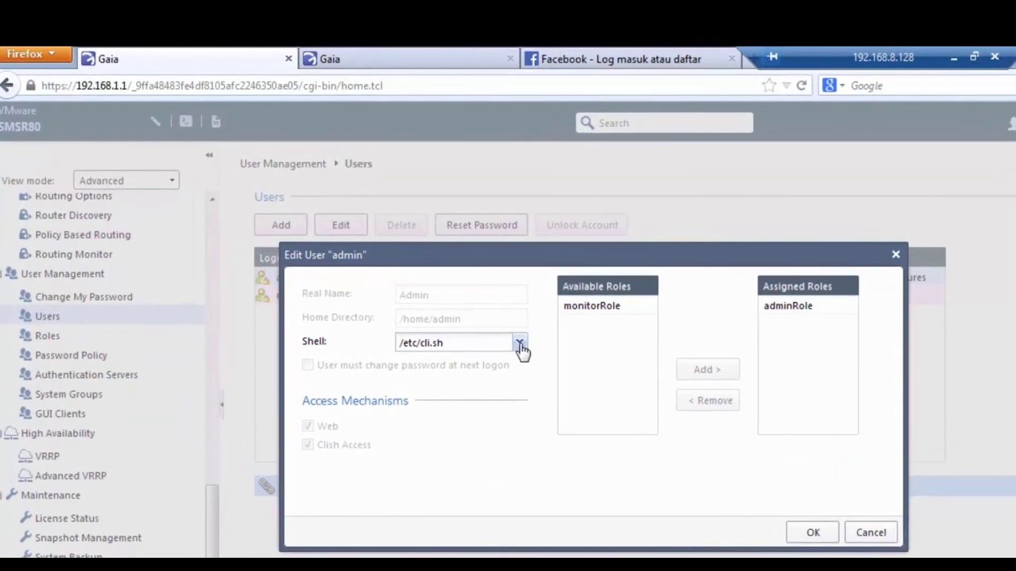
pyautogui.click(519, 344)
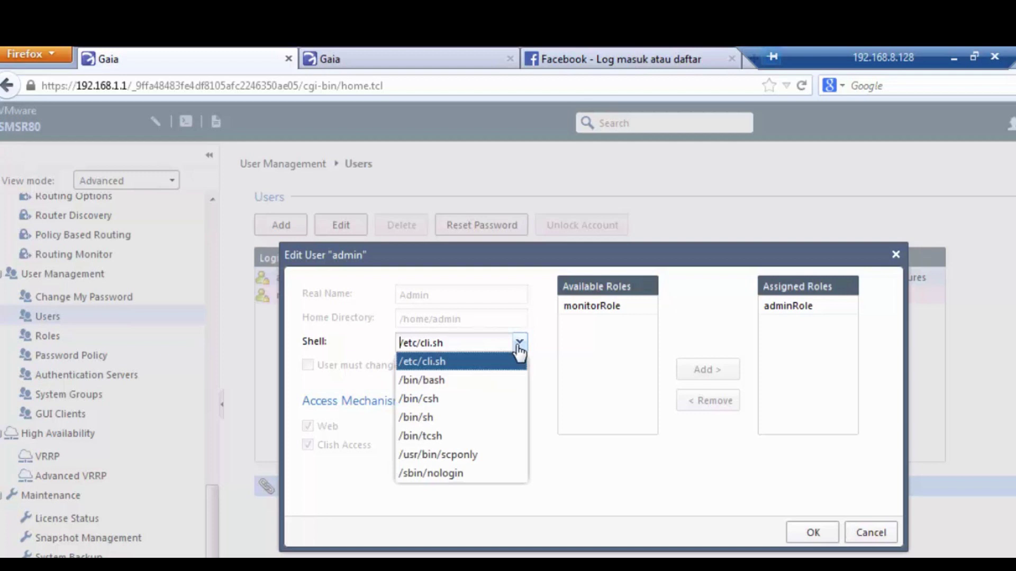
pyautogui.click(487, 381)
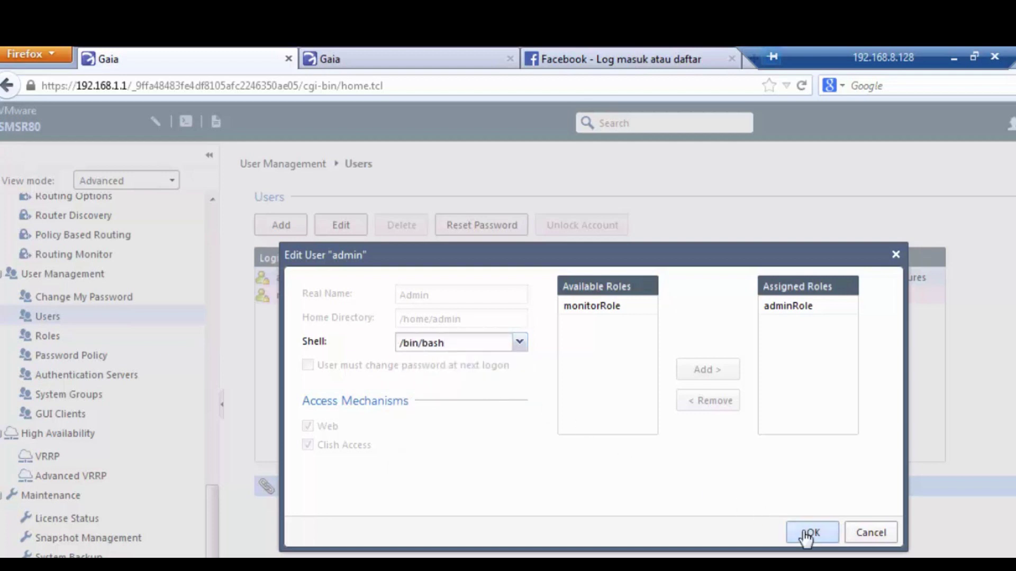
pyautogui.click(808, 533)
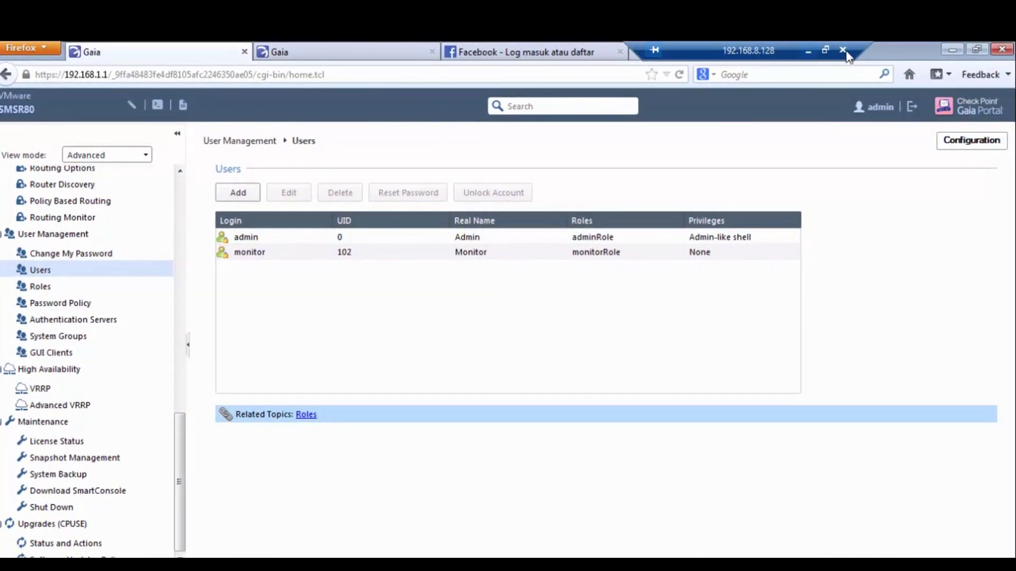
# Launch WinSCP and connect over SFTP to the Gaia server at 192.168.1.1
pyautogui.click(952, 49)
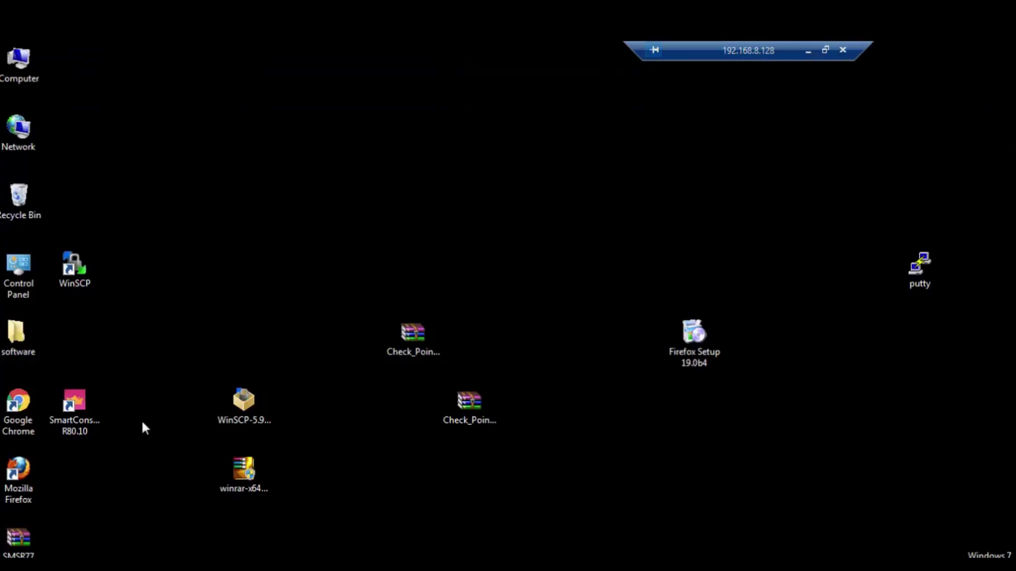
pyautogui.doubleClick(84, 272)
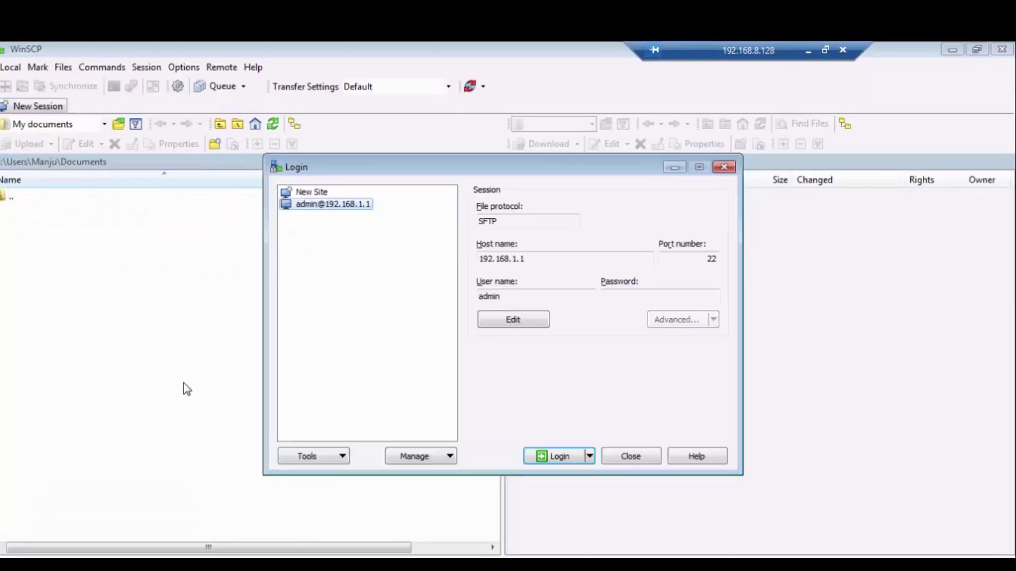
pyautogui.press('Return')
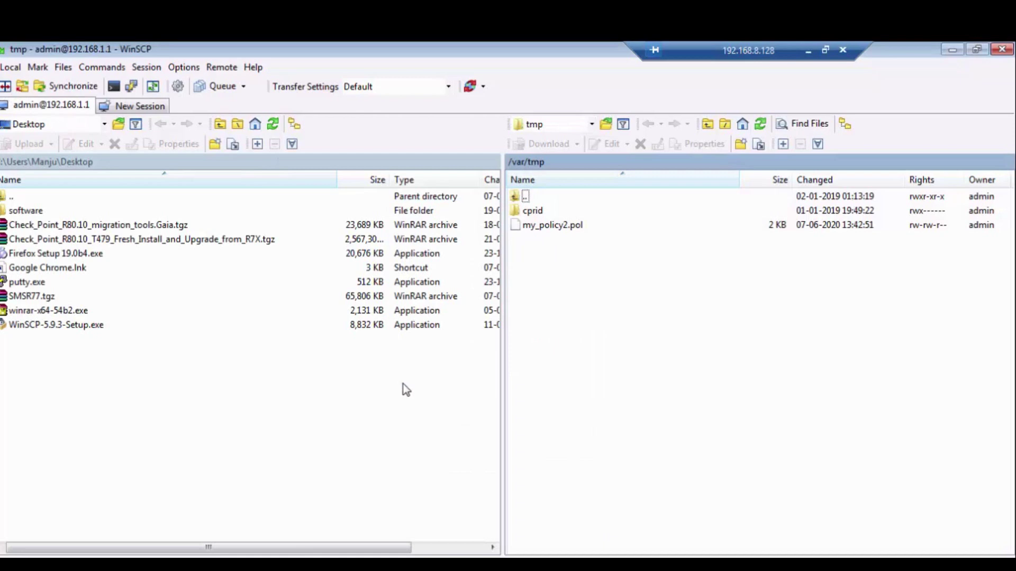
# Browse the remote panel to /opt/CPsuite-R80/fw1/bin and select the local SMSR77.tgz
pyautogui.click(586, 125)
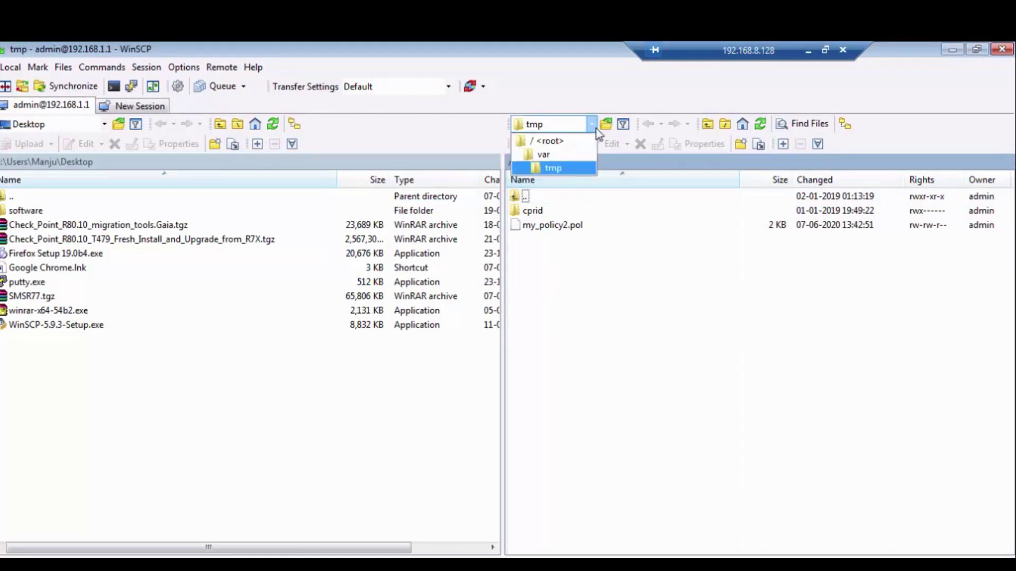
pyautogui.click(580, 146)
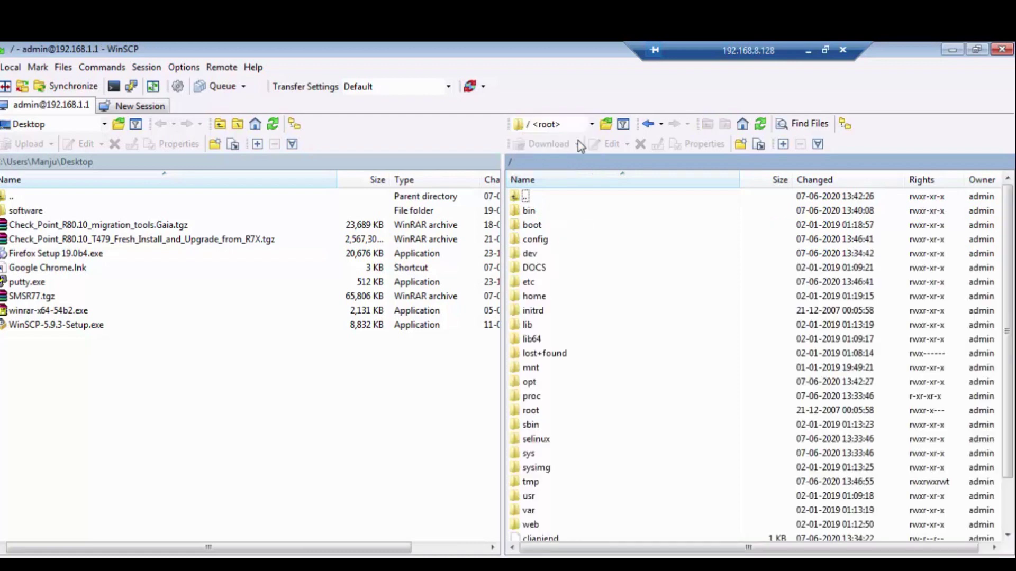
pyautogui.scroll(-2, 638, 404)
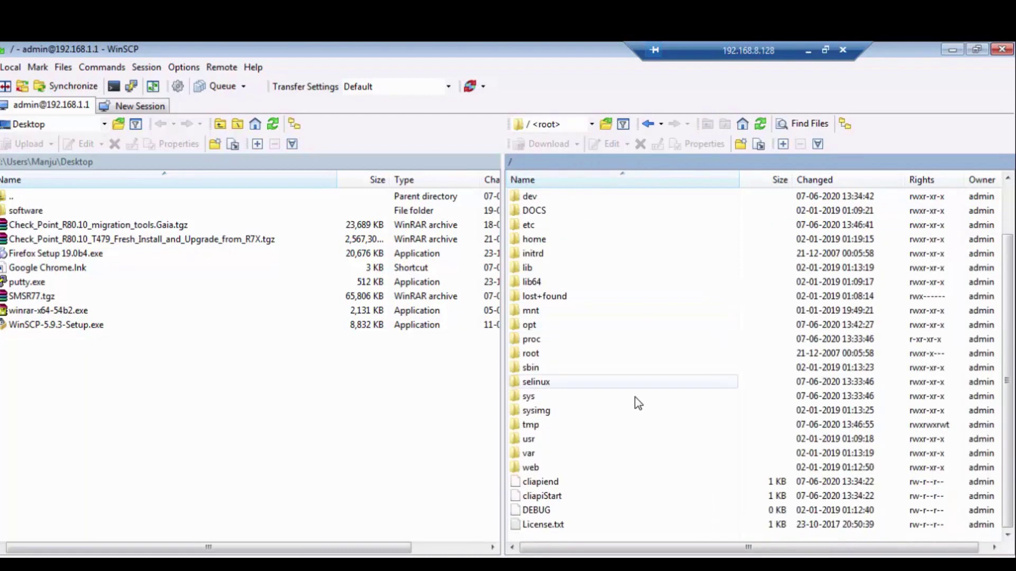
pyautogui.doubleClick(576, 324)
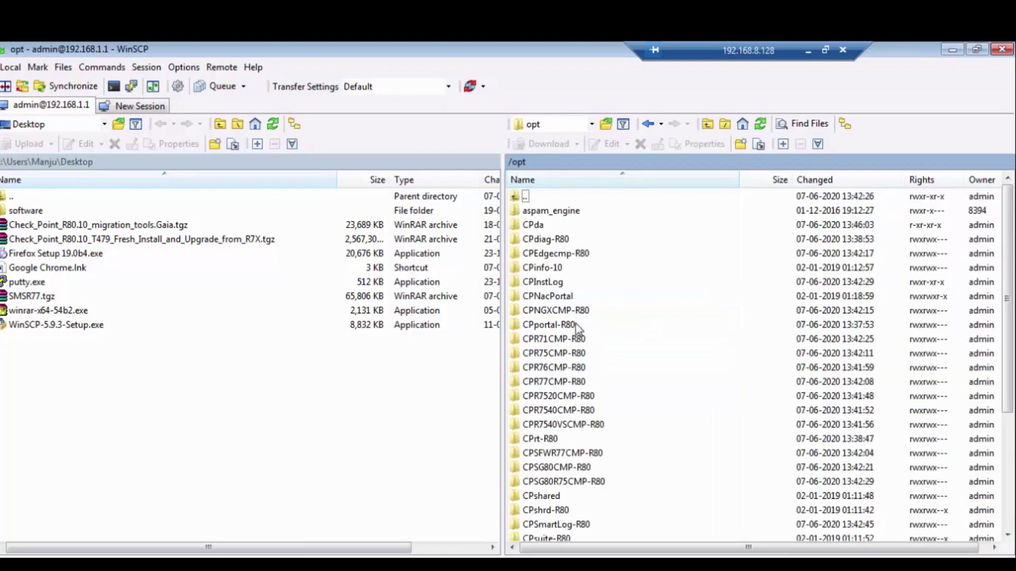
pyautogui.scroll(-1, 577, 370)
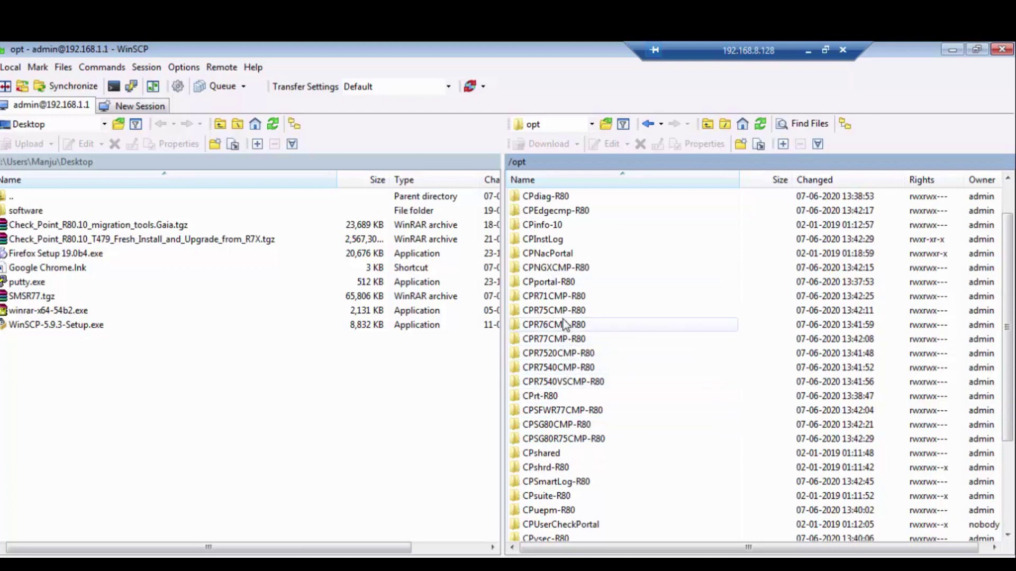
pyautogui.doubleClick(550, 497)
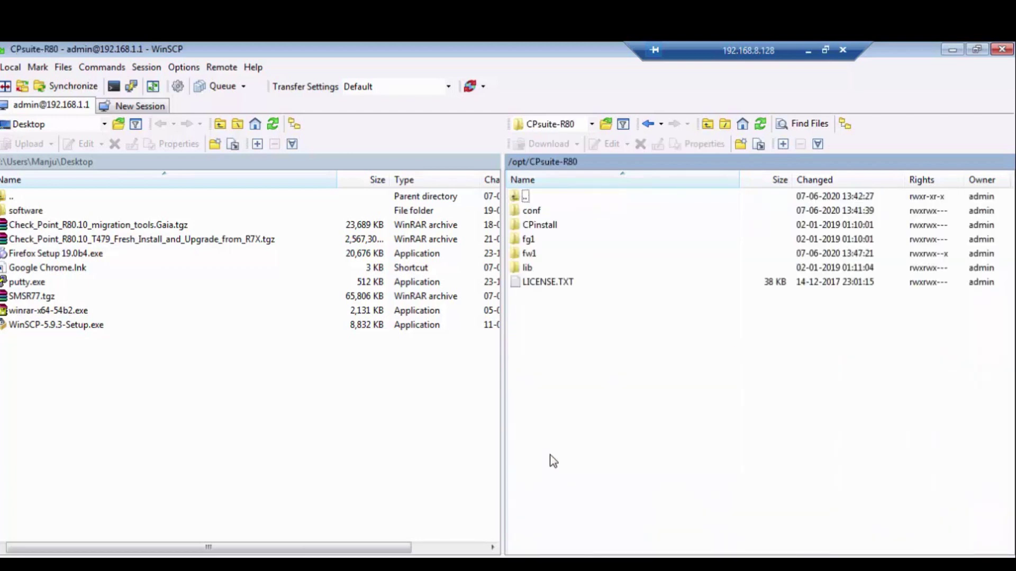
pyautogui.doubleClick(529, 254)
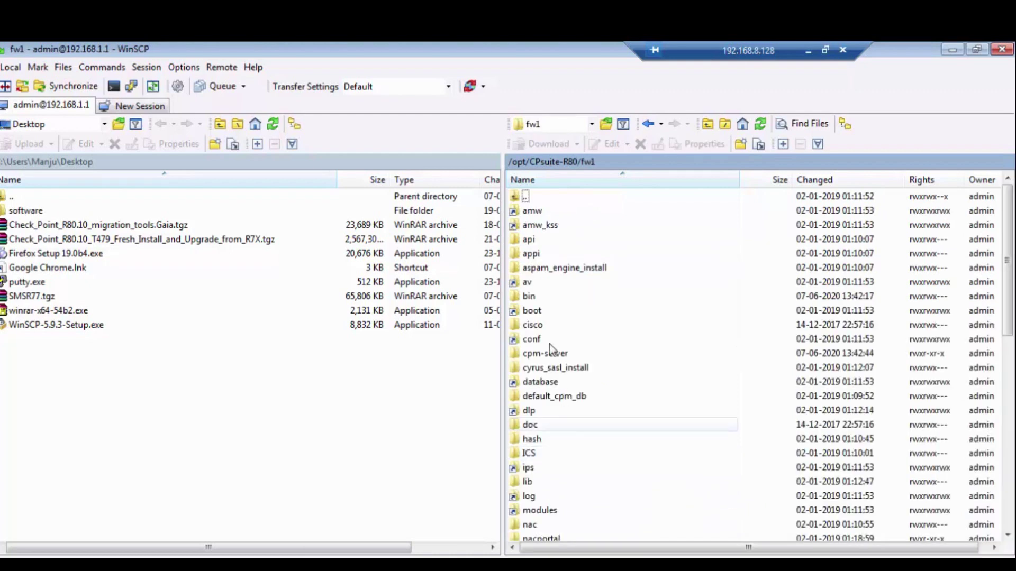
pyautogui.doubleClick(552, 300)
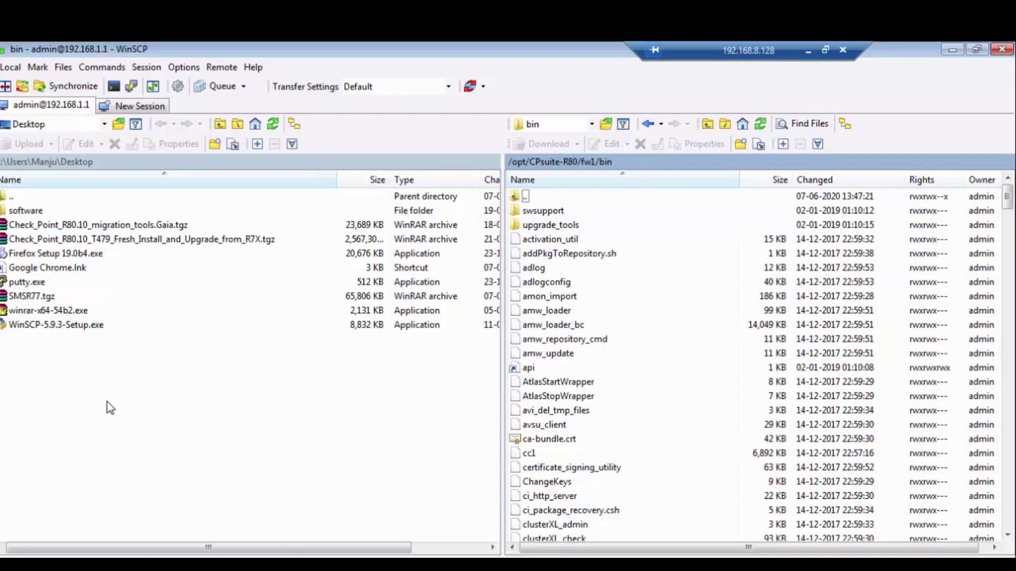
pyautogui.click(37, 299)
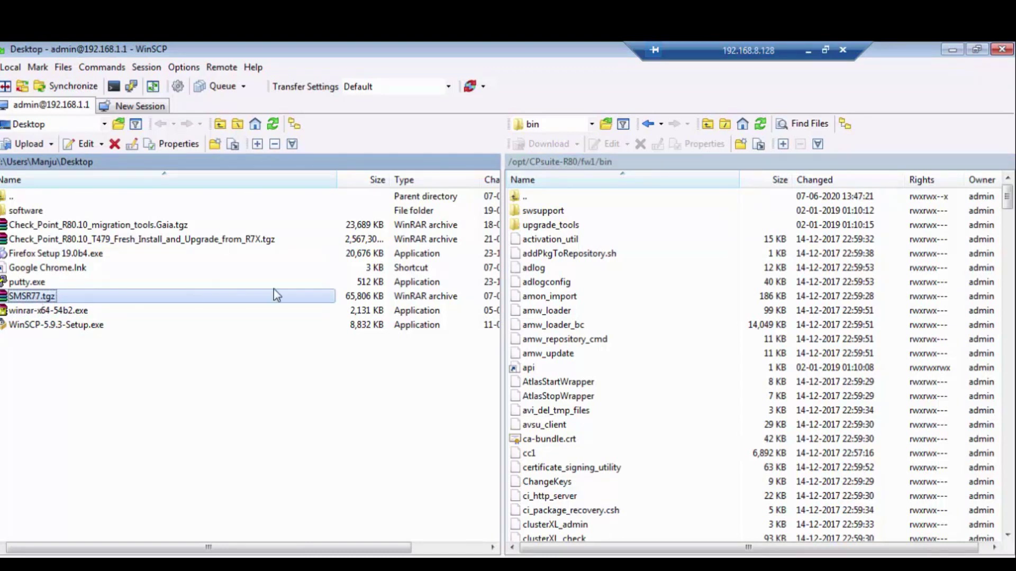
# Upload SMSR77.tgz into the server's upgrade_tools folder, then minimize WinSCP and PuTTY
pyautogui.doubleClick(534, 226)
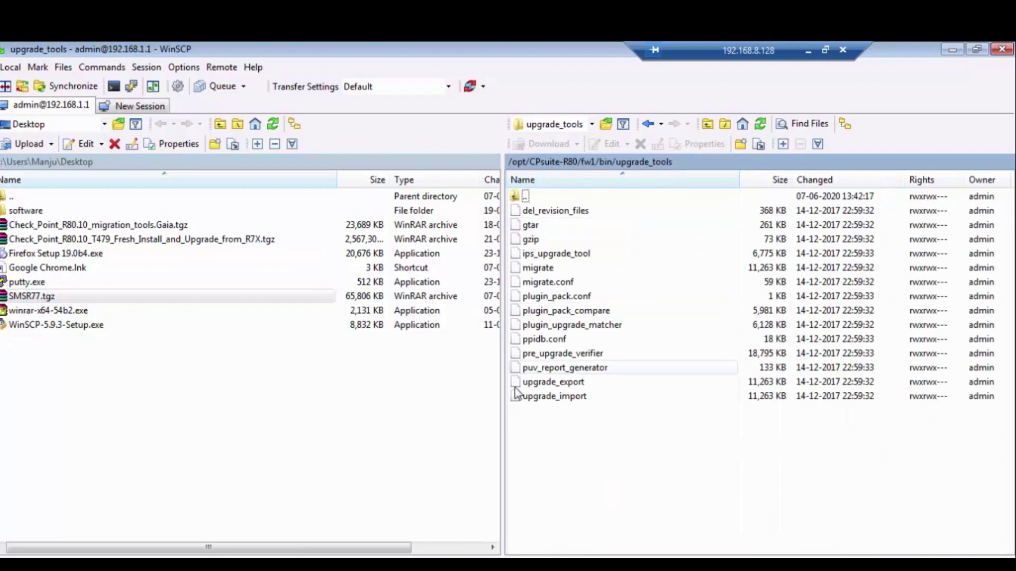
pyautogui.click(30, 151)
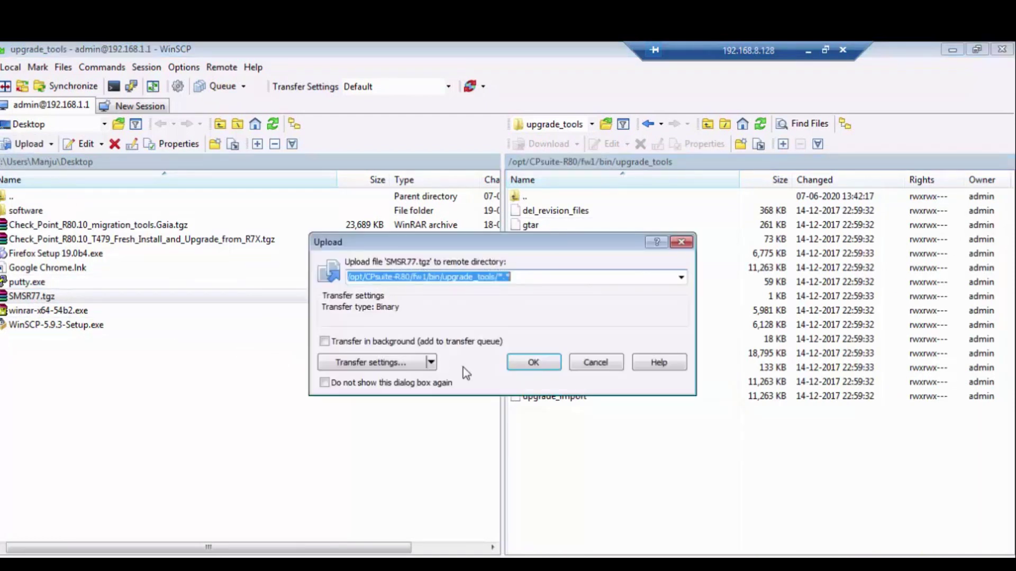
pyautogui.click(543, 364)
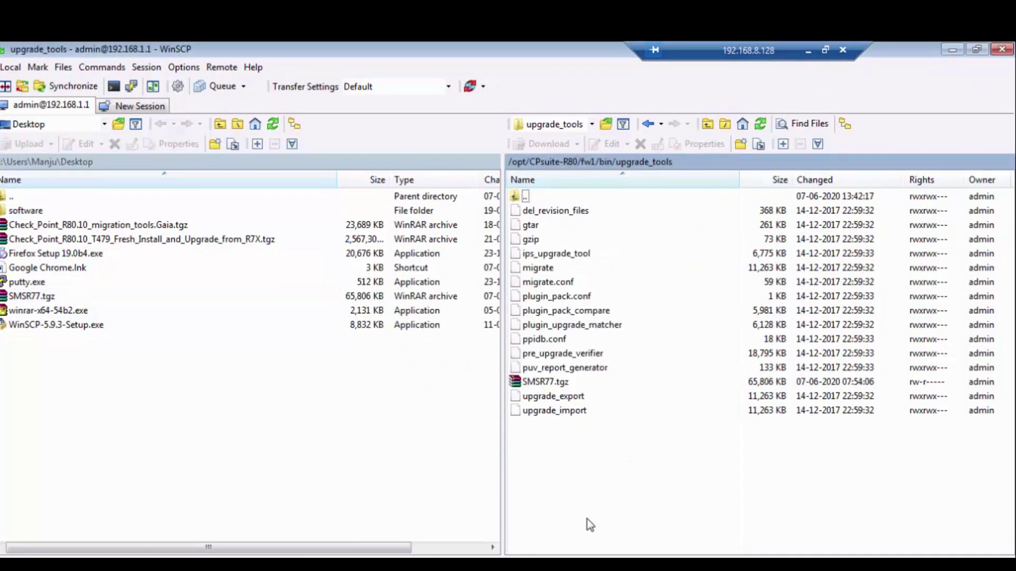
pyautogui.click(952, 50)
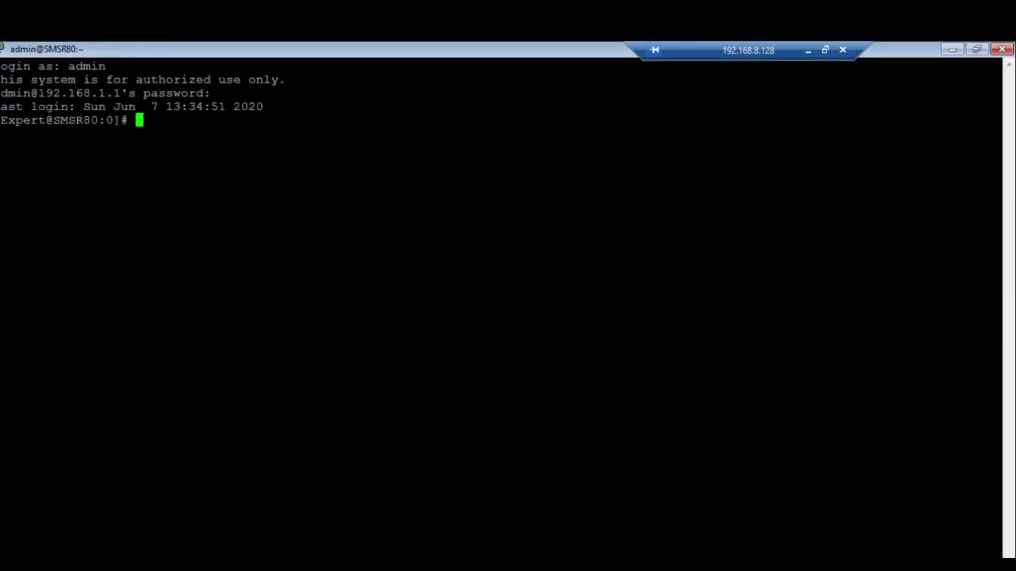
pyautogui.click(952, 50)
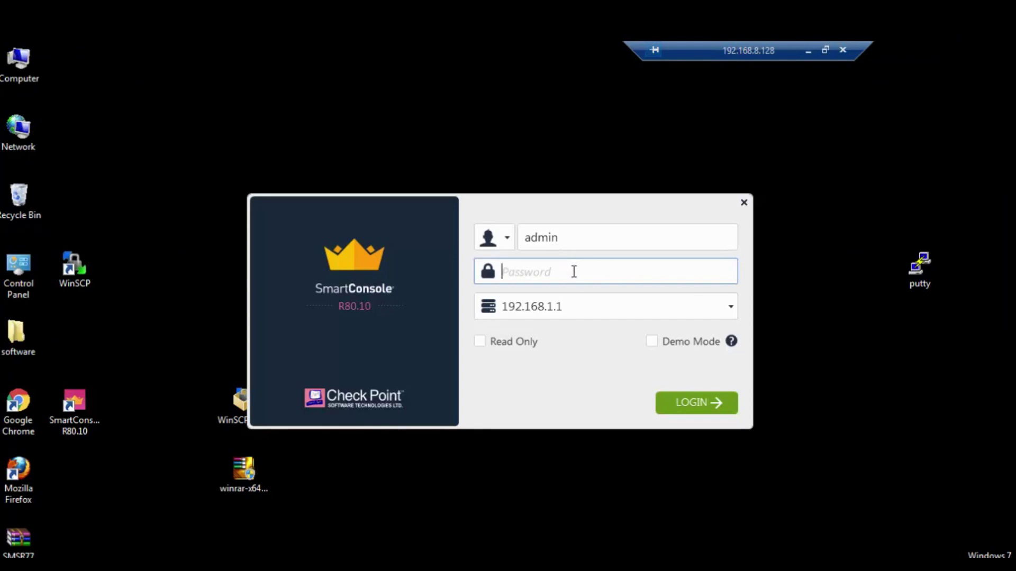
# Log in to SmartConsole at 192.168.1.1, accept the new fingerprint, and confirm the Cleanup-only policy before closing
pyautogui.write('•••••••••••')
pyautogui.press('Return')
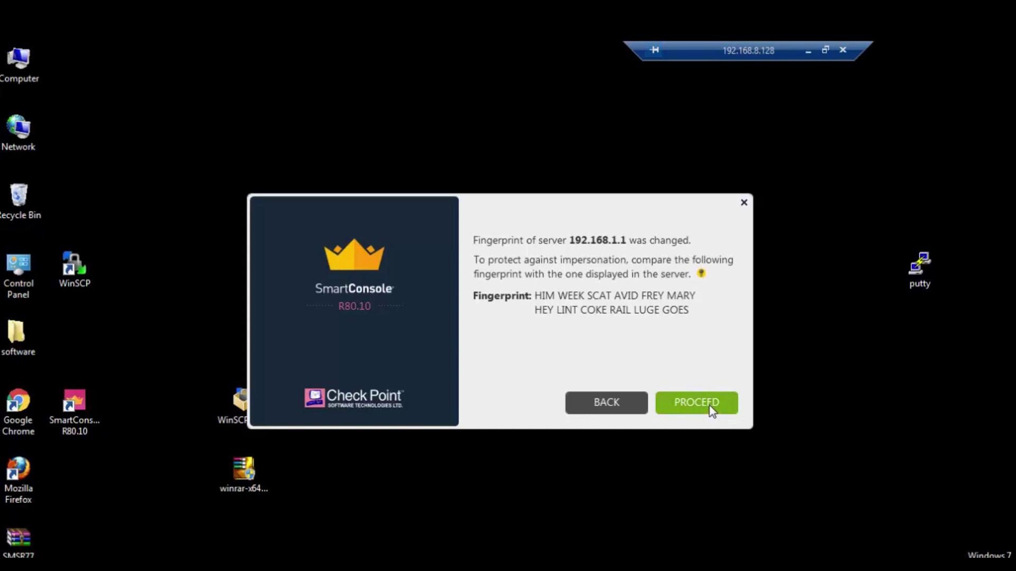
pyautogui.click(697, 403)
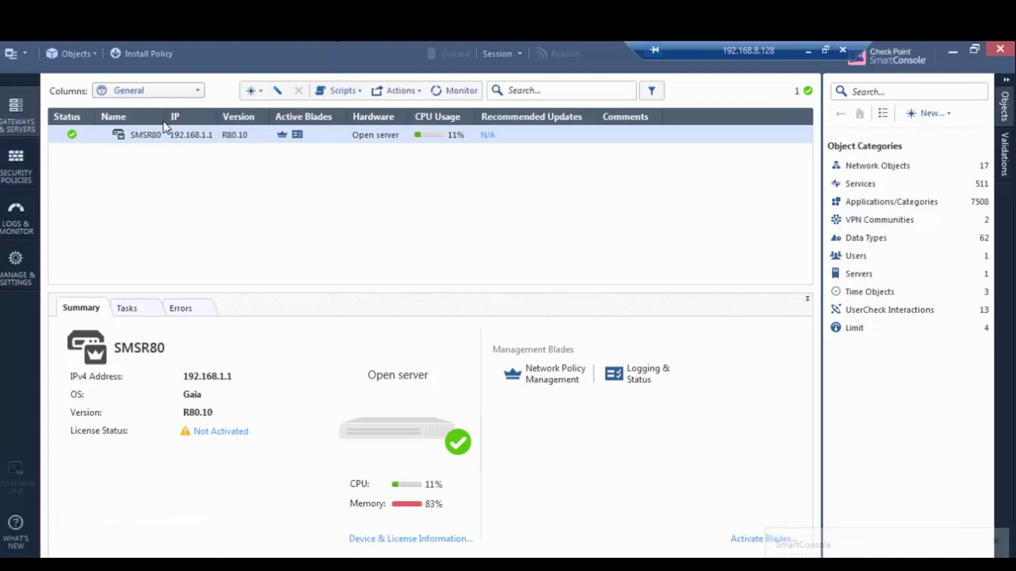
pyautogui.moveTo(164, 116); pyautogui.dragTo(176, 115)
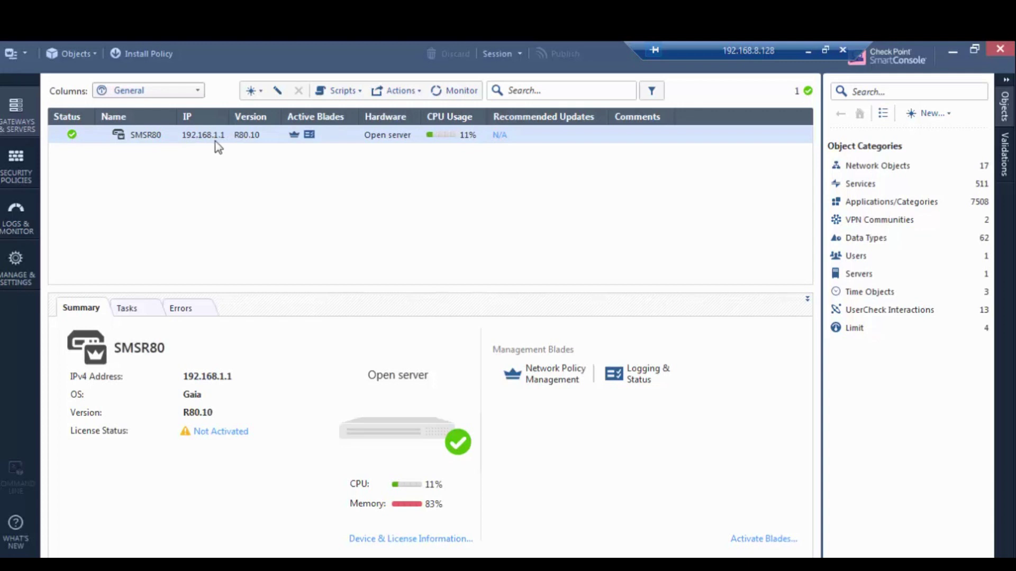
pyautogui.moveTo(696, 49); pyautogui.dragTo(653, 49)
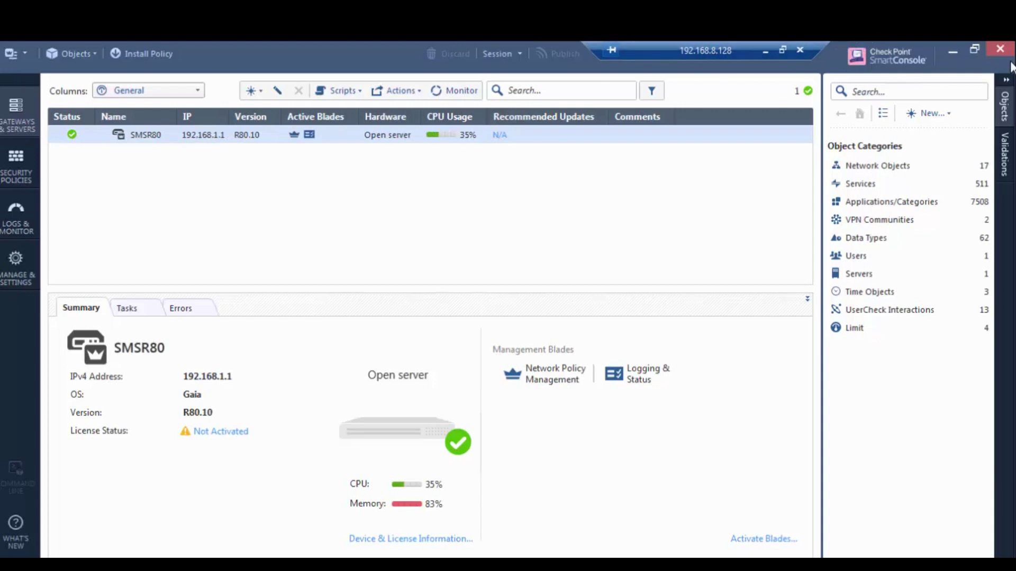
pyautogui.click(11, 161)
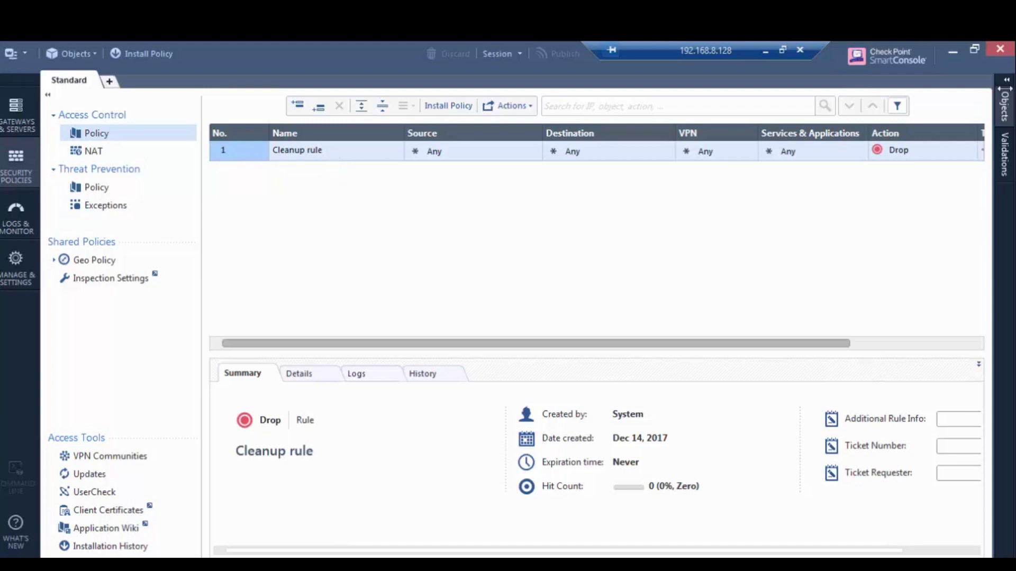
pyautogui.click(1007, 52)
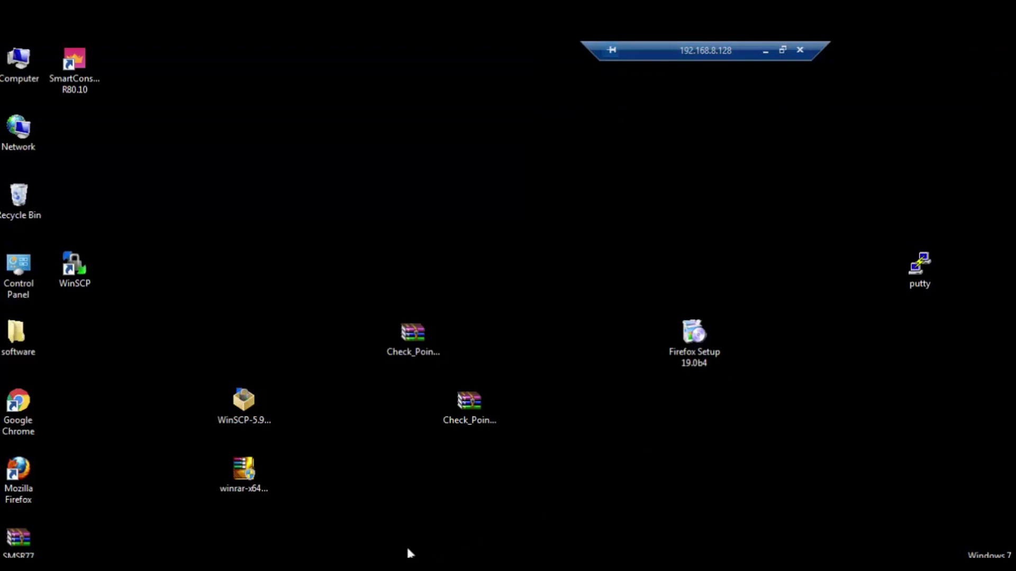
# Open PuTTY's saved SMS session and log in to the server as admin
pyautogui.doubleClick(923, 279)
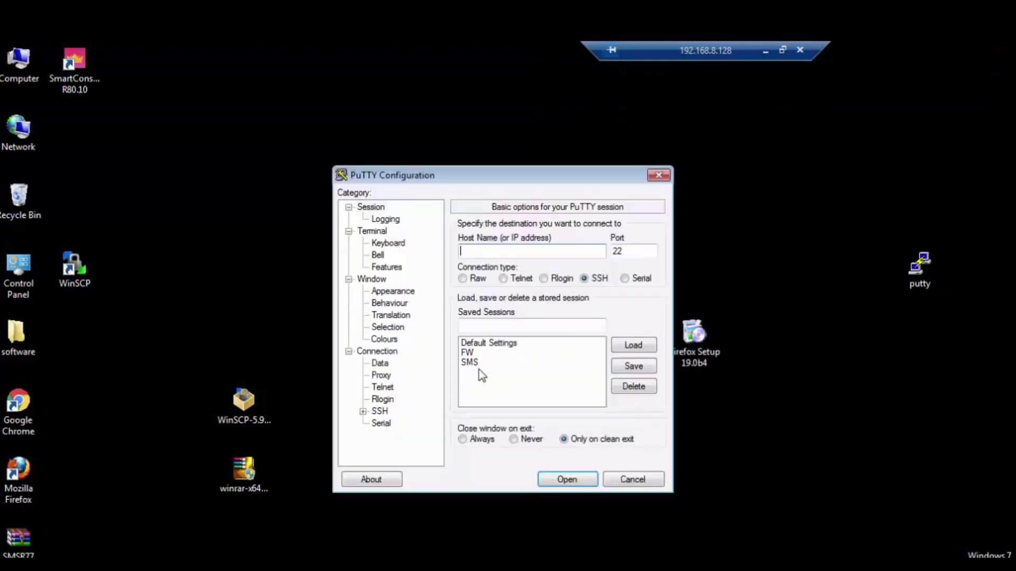
pyautogui.doubleClick(479, 365)
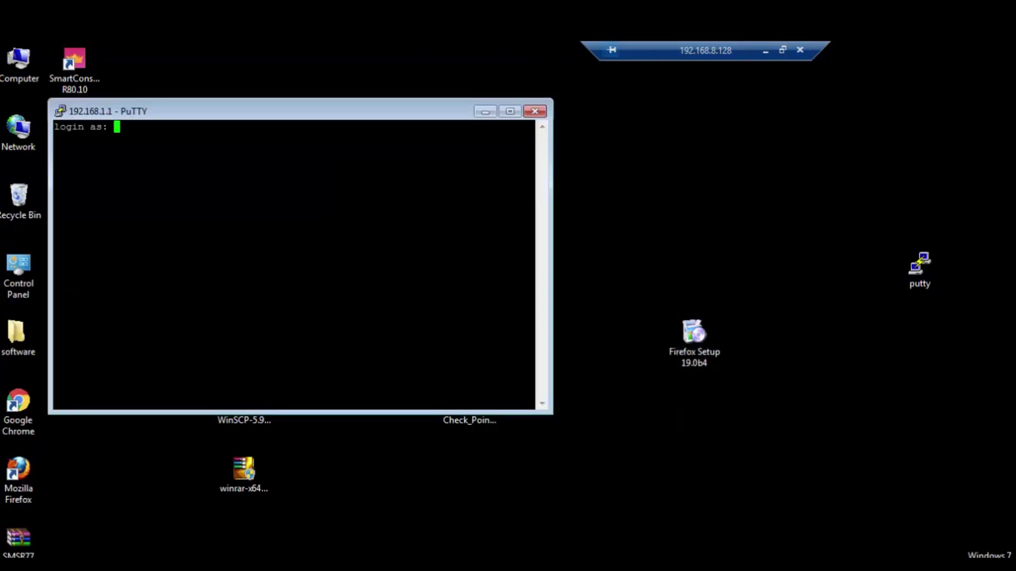
pyautogui.write('admin')
pyautogui.press('Return')
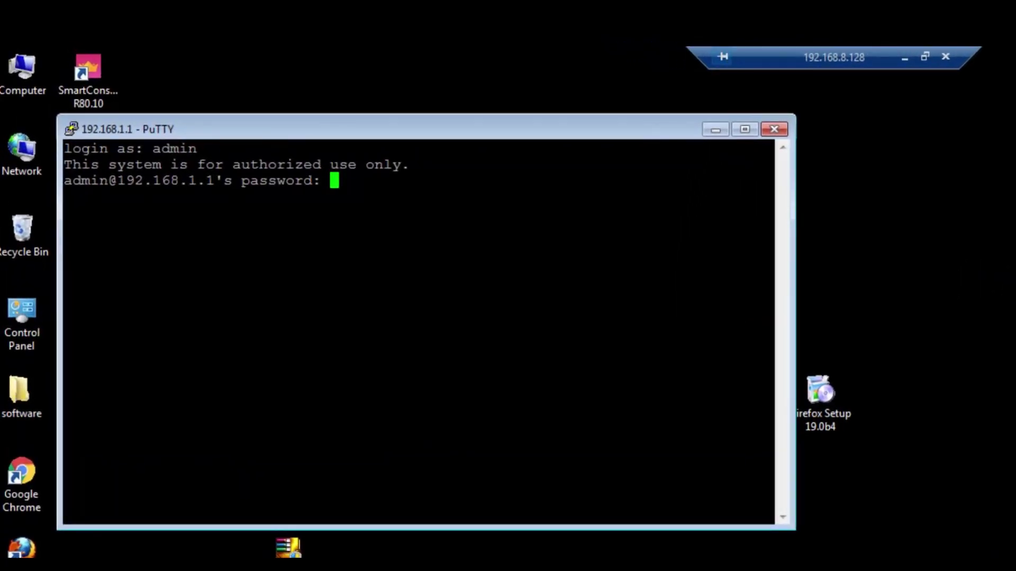
pyautogui.press('Return')
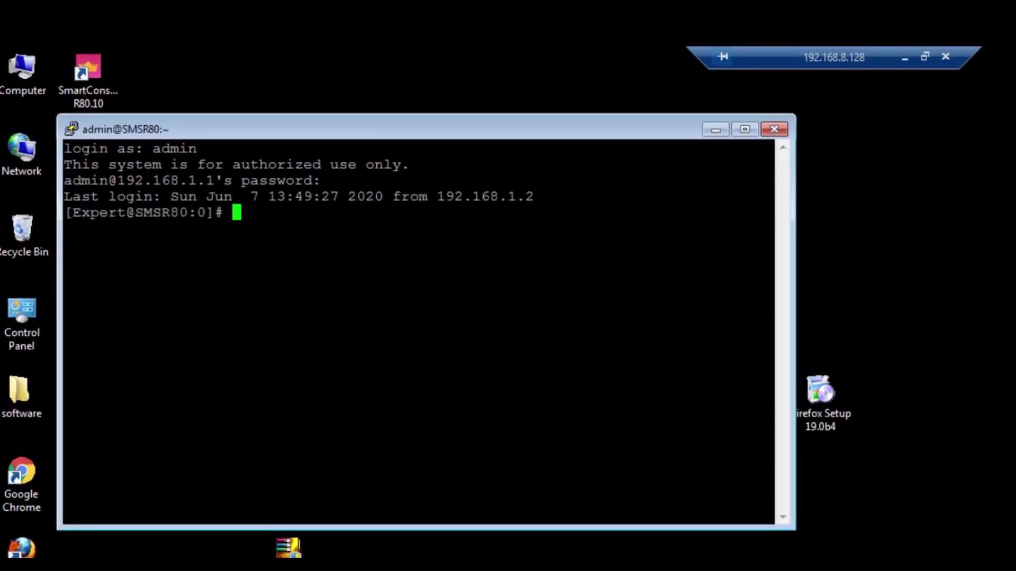
pyautogui.press('Return')
pyautogui.press('Return')
pyautogui.press('Return')
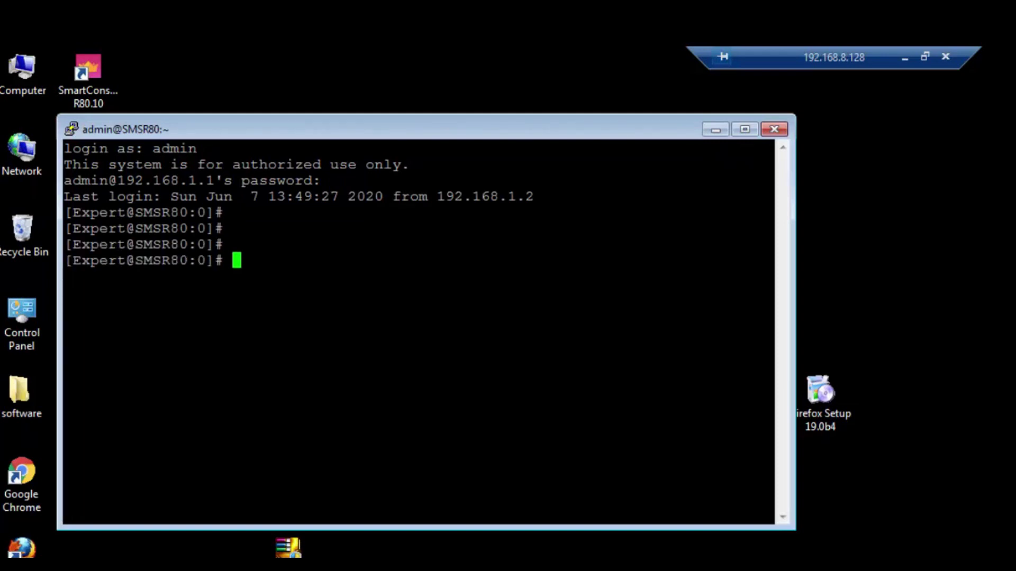
# Change into $FWDIR/bin/upgrade_tools, verify it with pwd, and maximize the terminal
pyautogui.write('cd FIR')
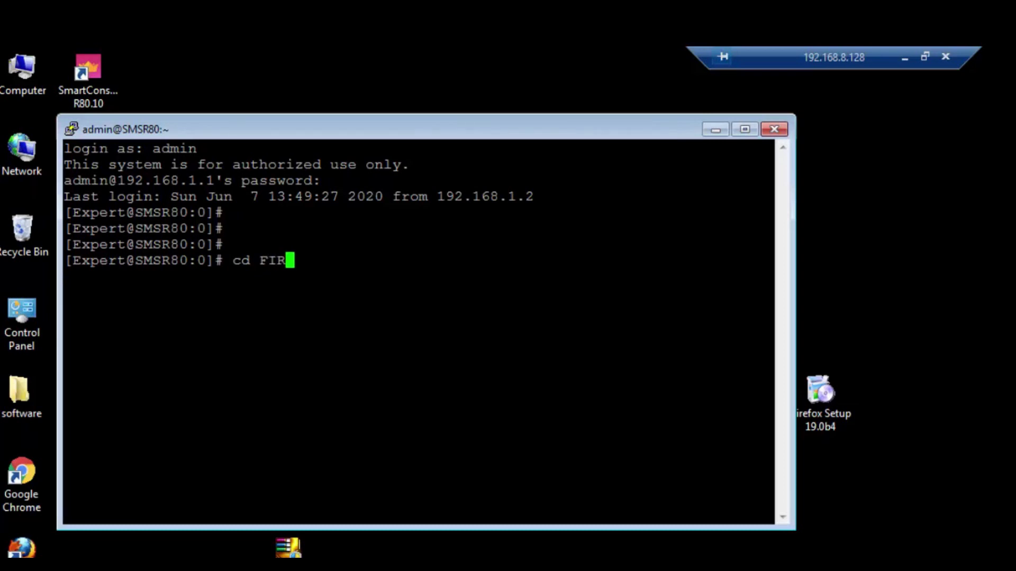
pyautogui.press('BackSpace')
pyautogui.press('BackSpace')
pyautogui.press('BackSpace')
pyautogui.write('$FWDIR/')
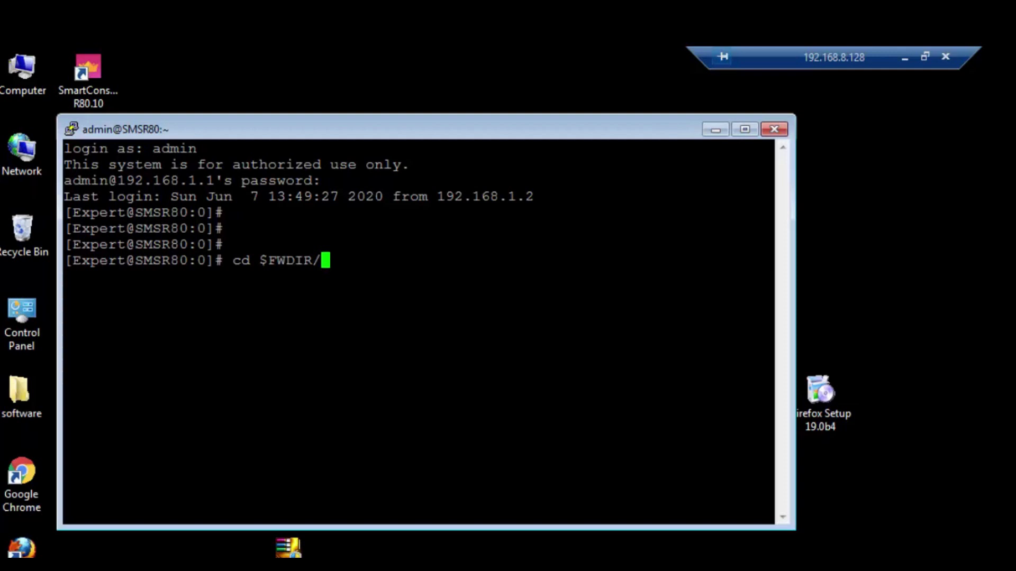
pyautogui.write('bin/upd')
pyautogui.press('BackSpace')
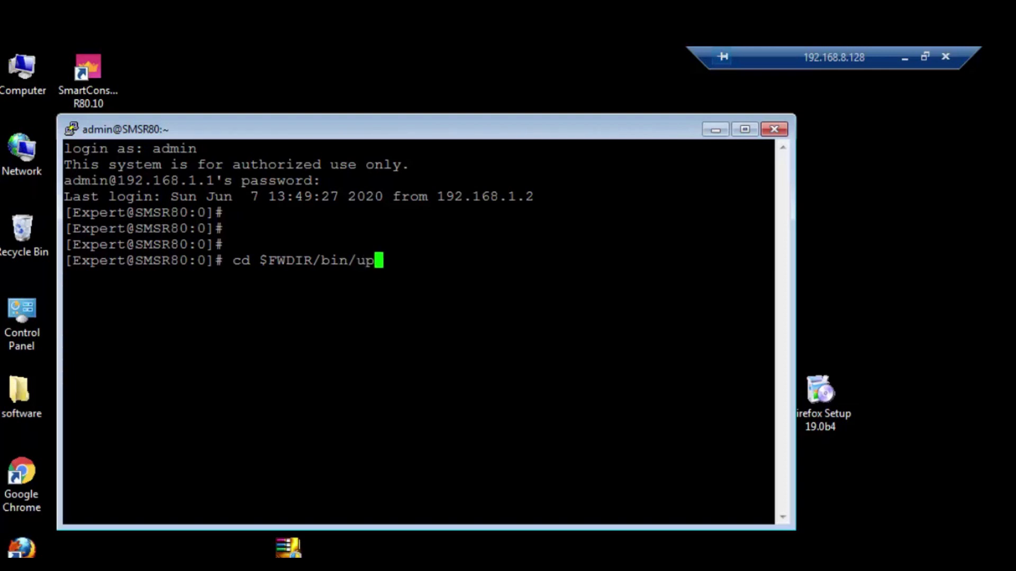
pyautogui.write('grad')
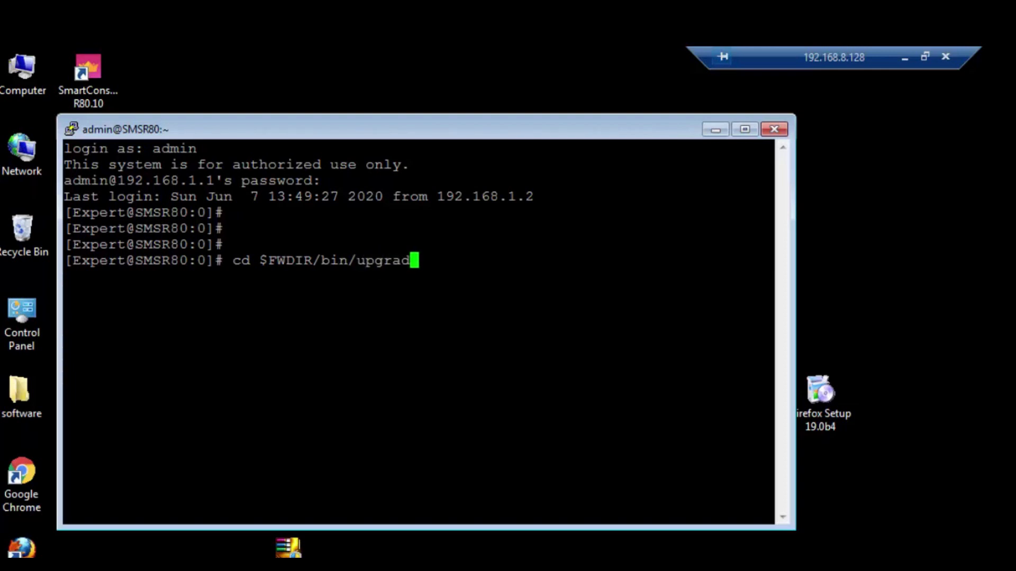
pyautogui.write('e_tools')
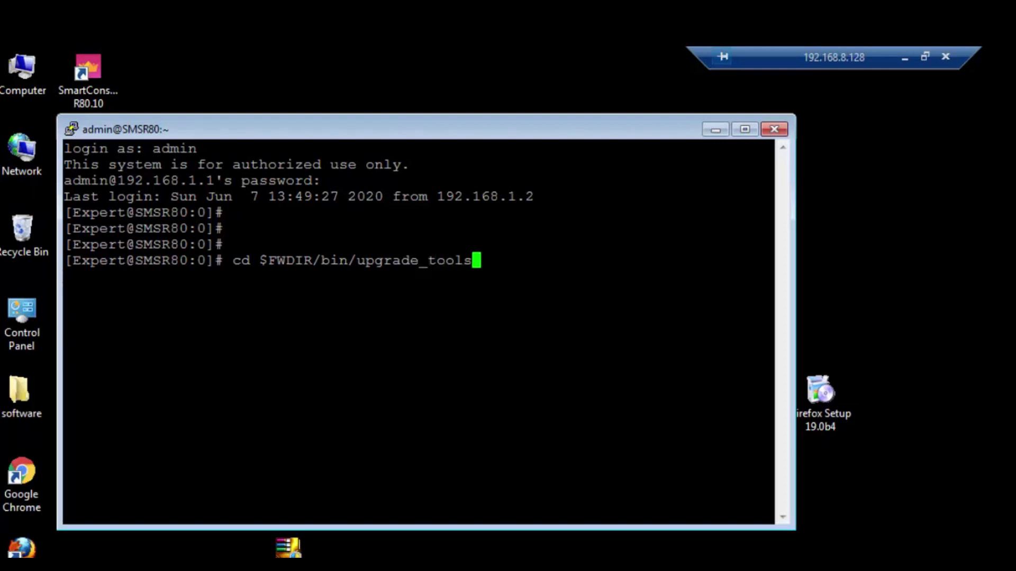
pyautogui.press('Return')
pyautogui.write('pwd')
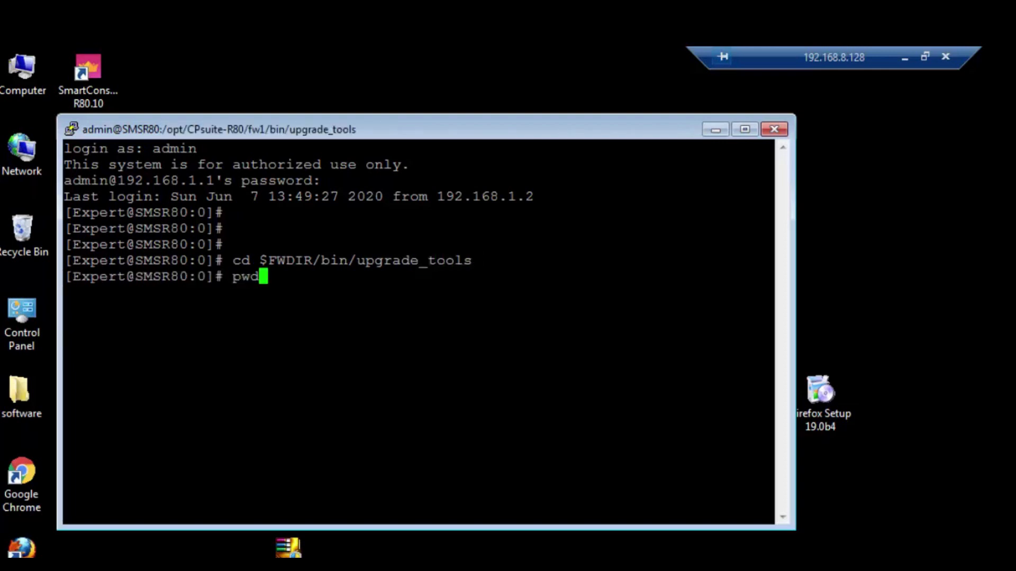
pyautogui.press('Return')
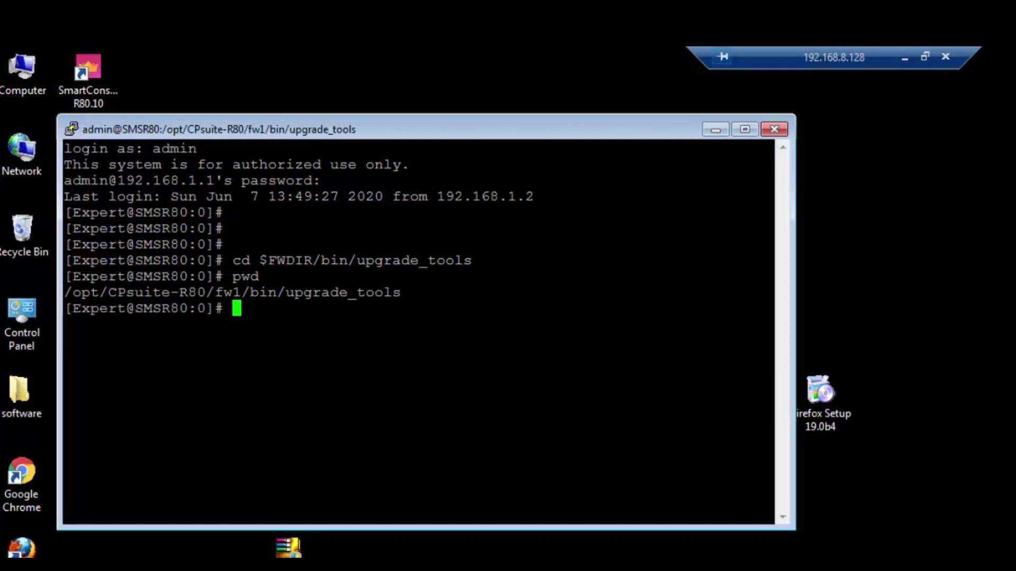
pyautogui.click(746, 129)
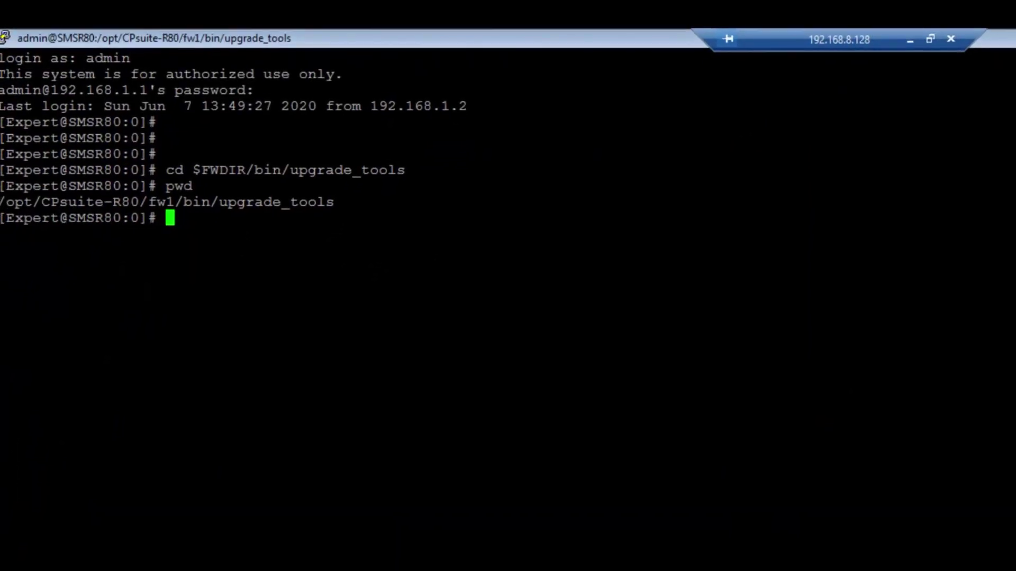
# List upgrade_tools with ls and ls -lrt to confirm SMSR77.tgz is present
pyautogui.write('ls')
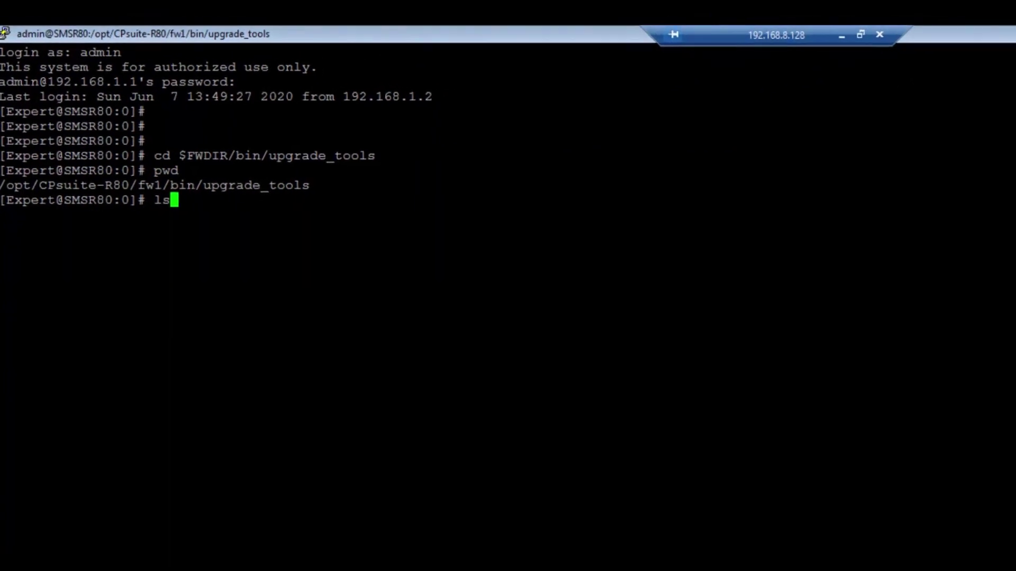
pyautogui.press('Return')
pyautogui.write('ls -lrt')
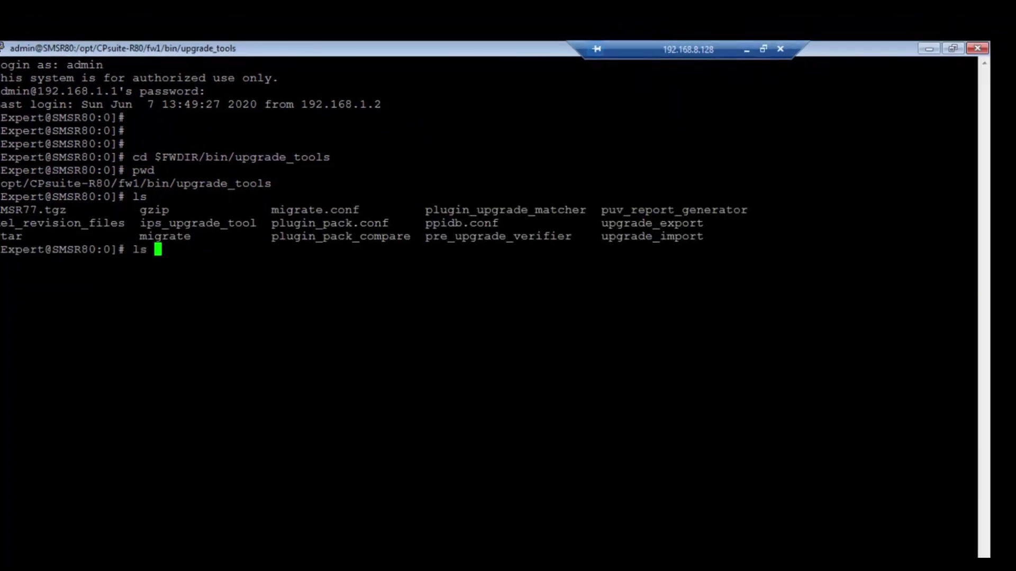
pyautogui.press('Return')
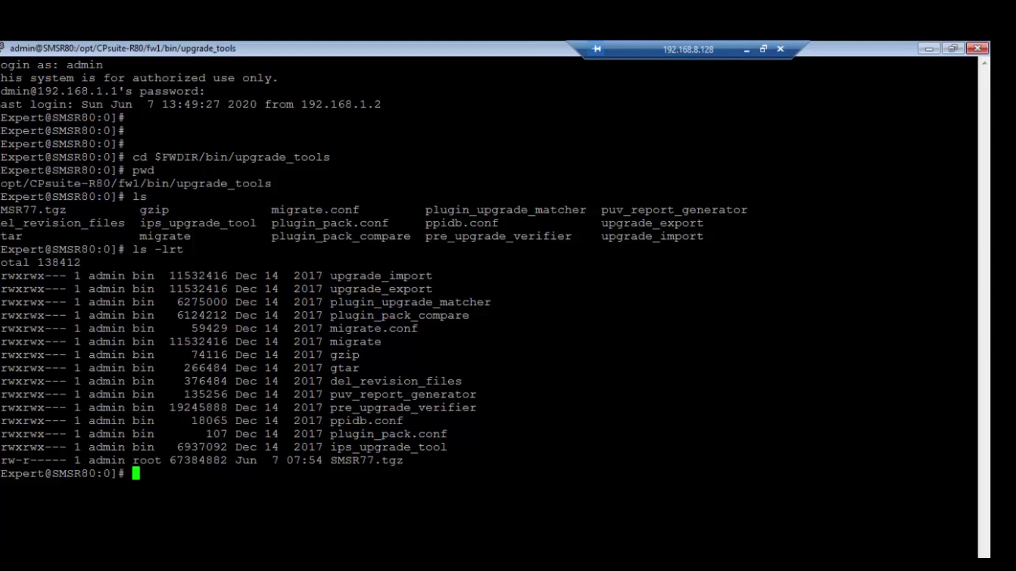
# Run the import of SMSR77.tgz, correcting the misspelled ./migarte to ./migrate import
pyautogui.write('./migaretw')
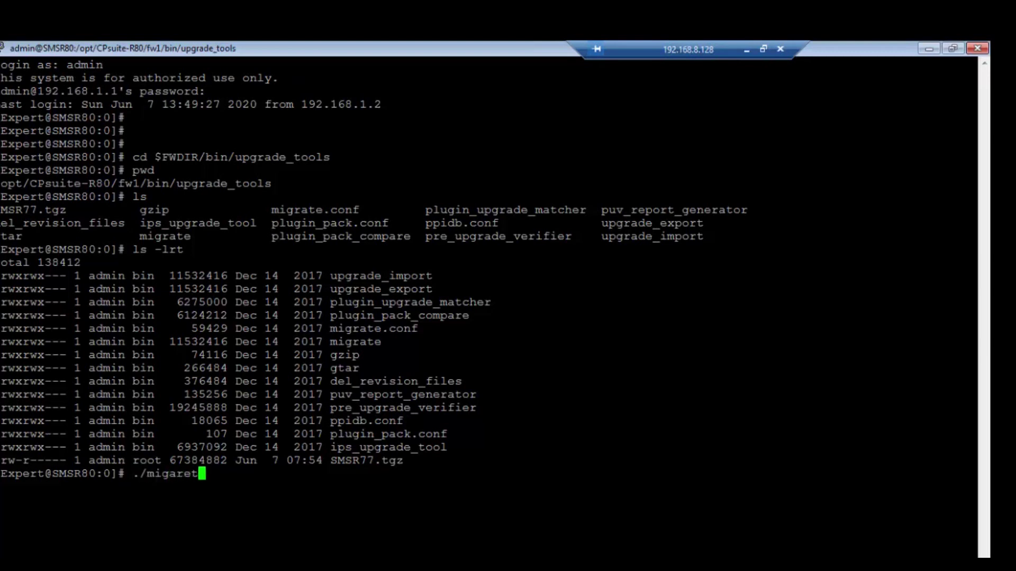
pyautogui.press('BackSpace')
pyautogui.press('BackSpace')
pyautogui.press('BackSpace')
pyautogui.write('te import')
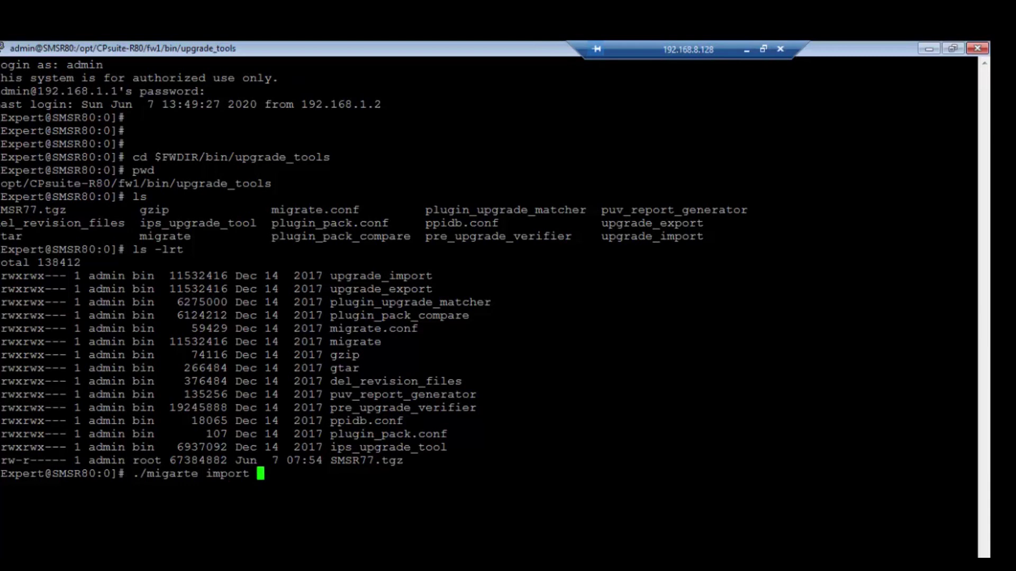
pyautogui.doubleClick(366, 460)
pyautogui.rightClick(367, 460)
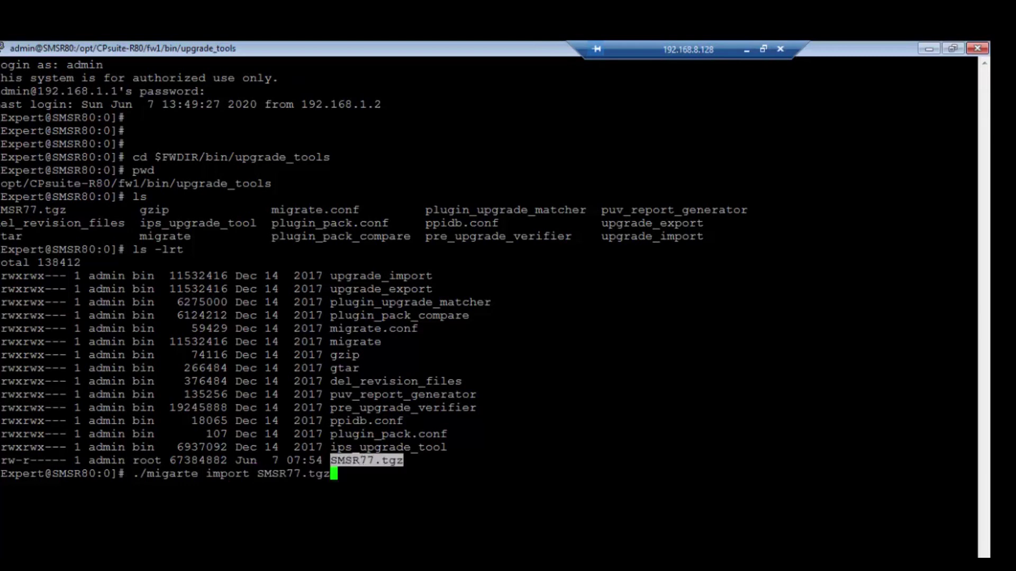
pyautogui.press('Return')
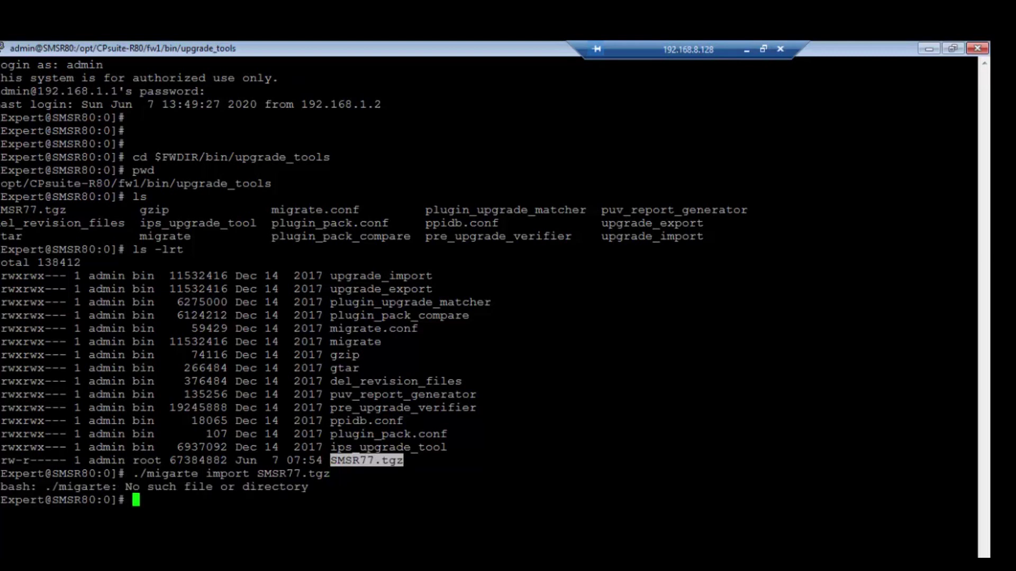
pyautogui.press('Up')
pyautogui.press('Left')
pyautogui.press('Left')
pyautogui.press('Left')
pyautogui.press('Left')
pyautogui.press('Left')
pyautogui.press('Left')
pyautogui.press('Left')
pyautogui.press('Left')
pyautogui.press('Left')
pyautogui.press('Left')
pyautogui.press('Left')
pyautogui.press('Left')
pyautogui.press('Left')
pyautogui.press('Left')
pyautogui.press('Left')
pyautogui.press('Left')
pyautogui.press('Left')
pyautogui.press('Left')
pyautogui.press('Left')
pyautogui.press('Left')
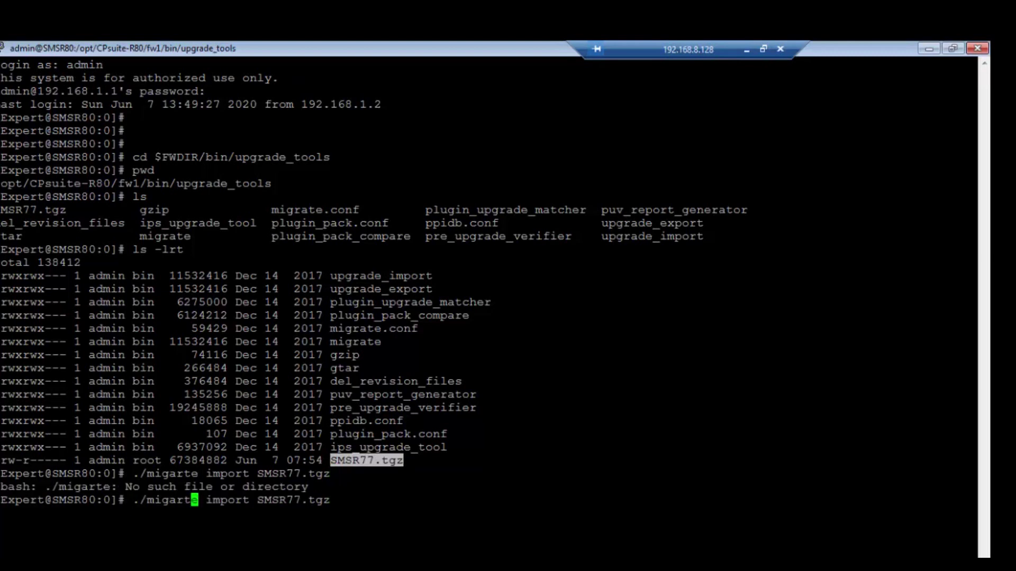
pyautogui.press('BackSpace')
pyautogui.press('BackSpace')
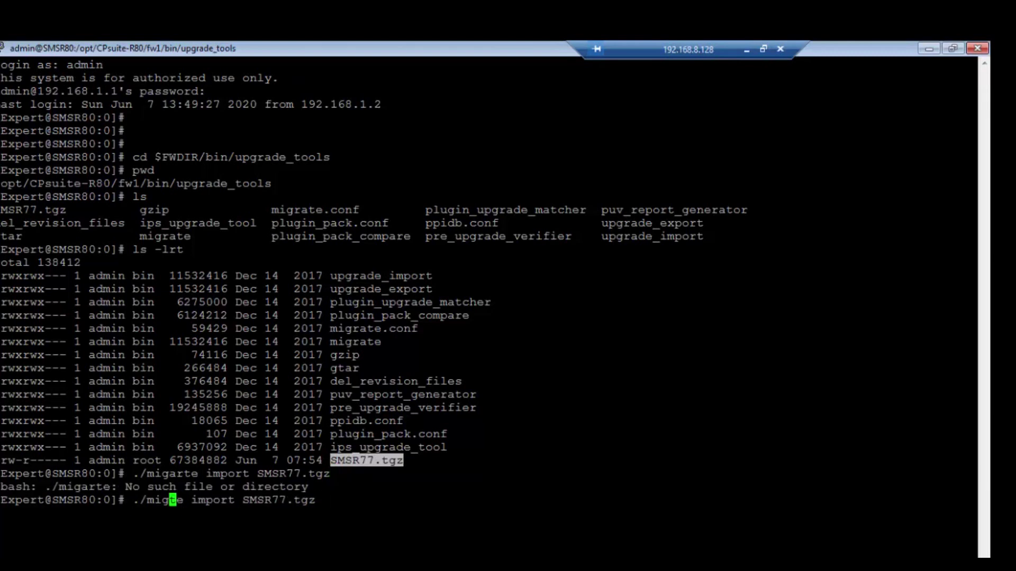
pyautogui.write('ra')
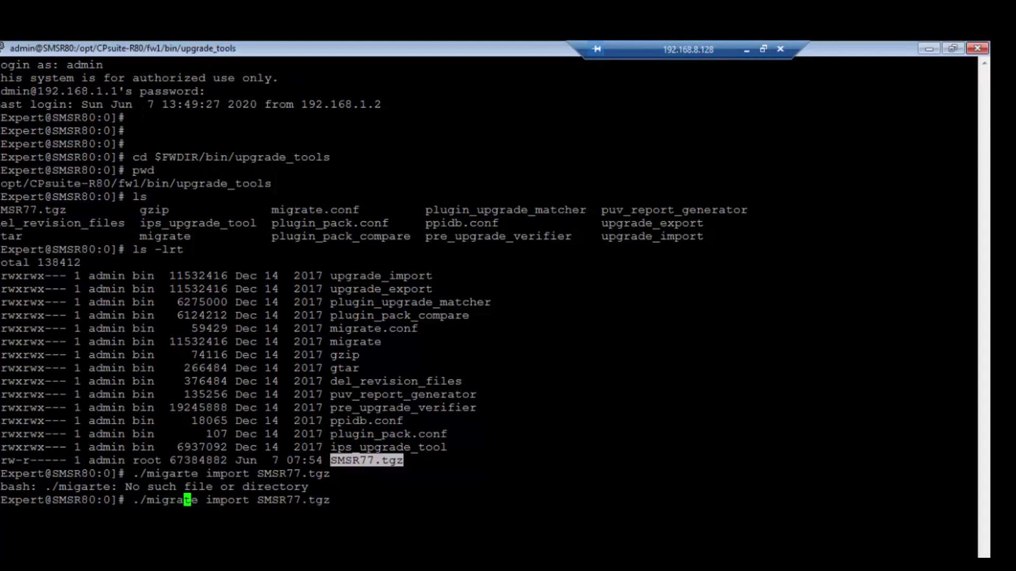
pyautogui.press('Return')
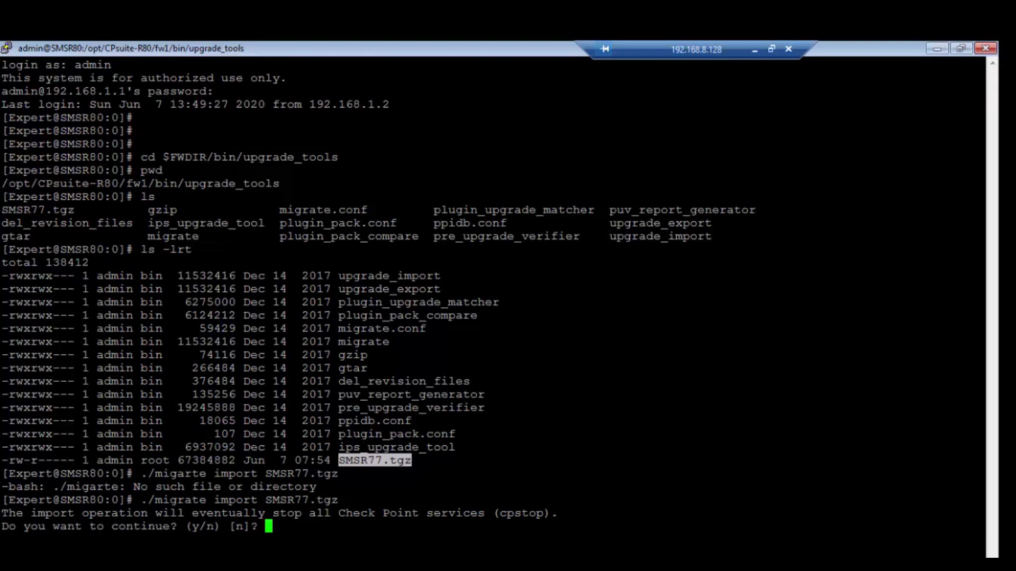
# Answer y at the stop-services prompt so migrate import proceeds
pyautogui.write('y')
pyautogui.press('Return')
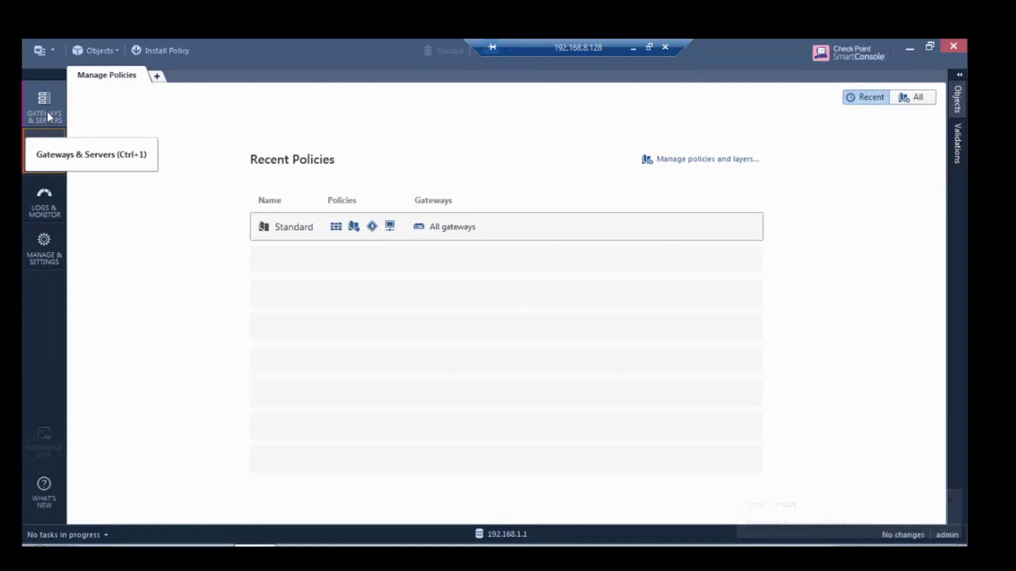
# Review the migrated gateways, then open the Standard policy to inspect its rules
pyautogui.click(47, 112)
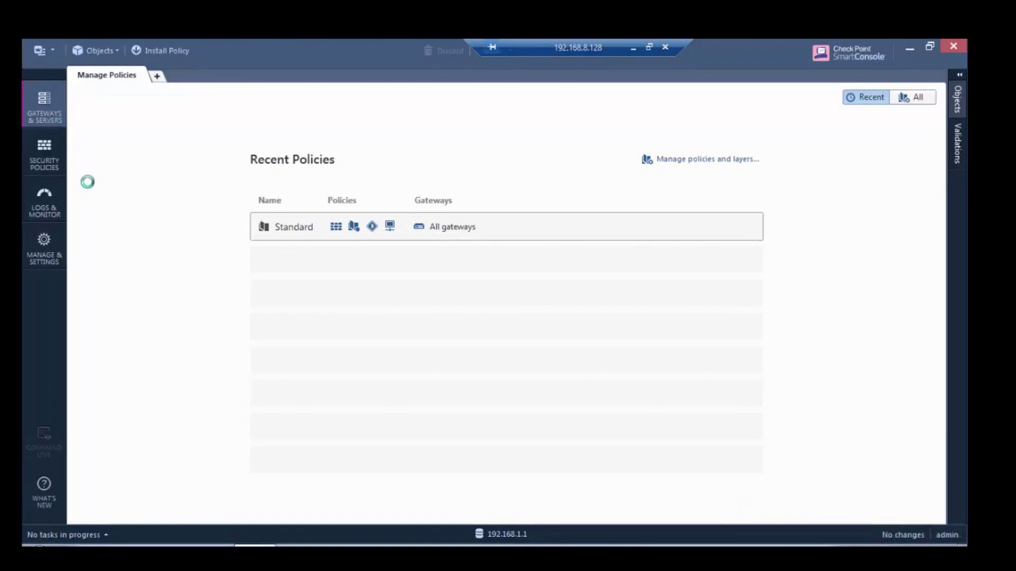
pyautogui.moveTo(202, 109); pyautogui.dragTo(218, 109)
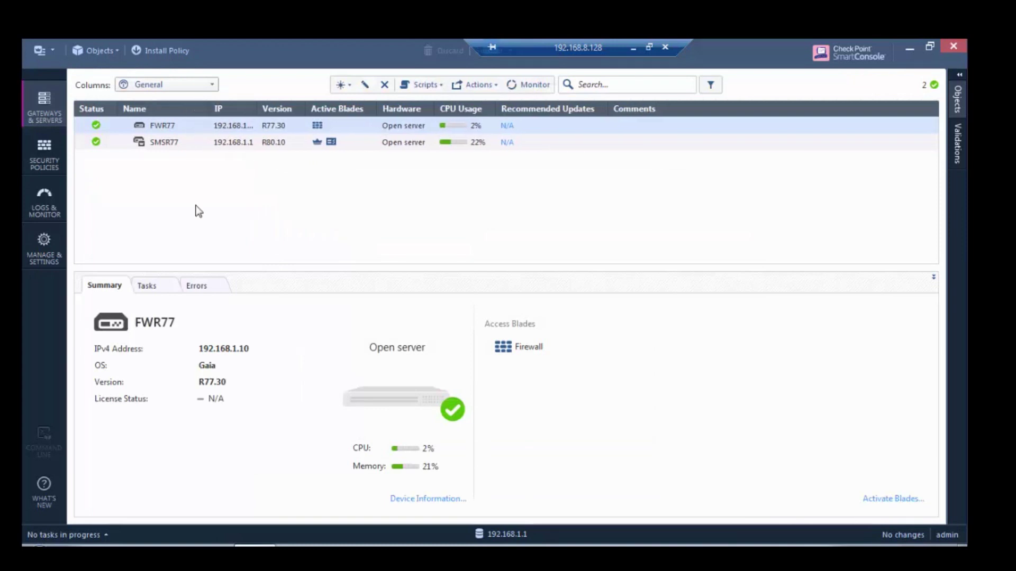
pyautogui.click(44, 161)
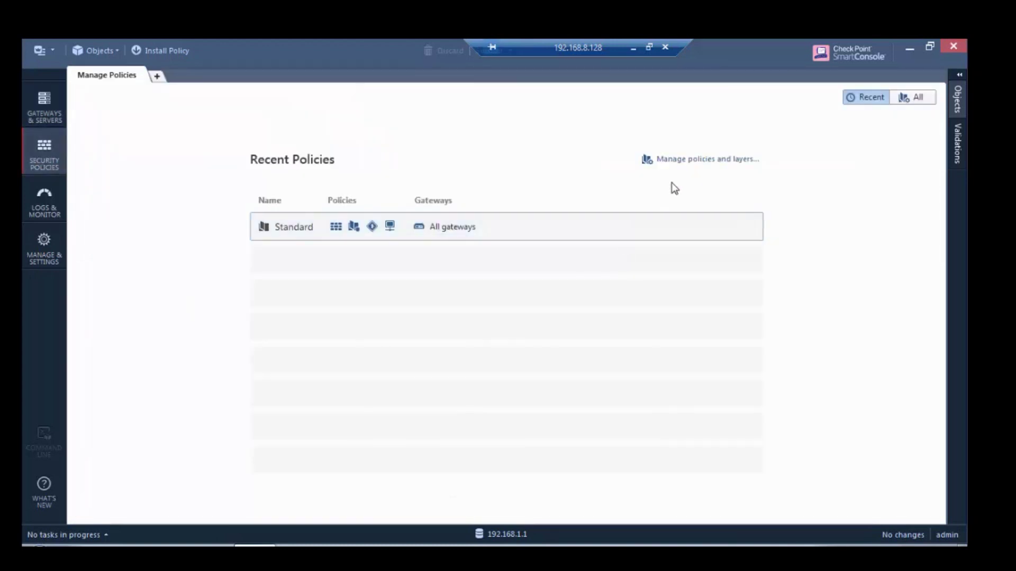
pyautogui.click(506, 229)
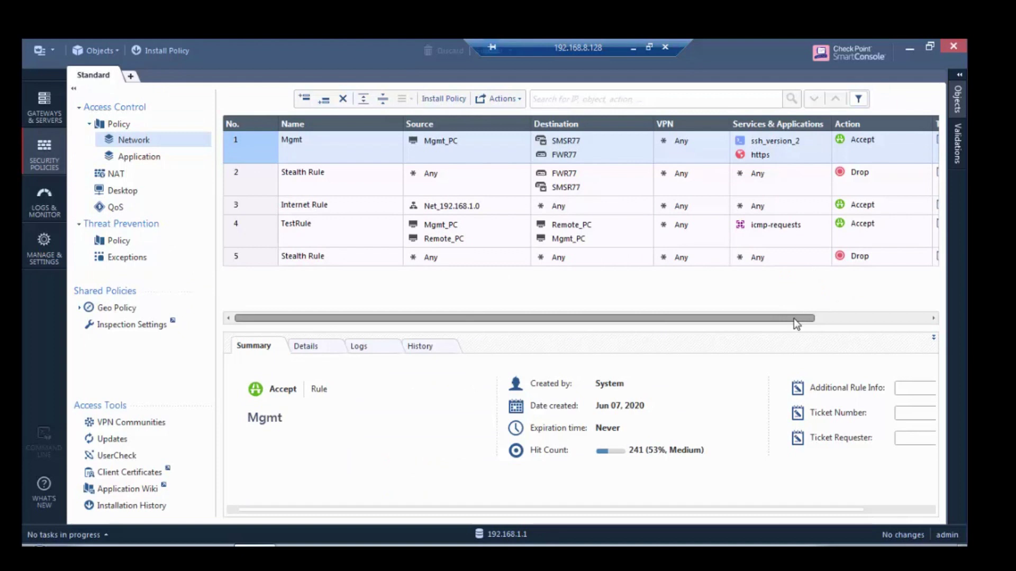
pyautogui.moveTo(797, 320); pyautogui.dragTo(694, 323)
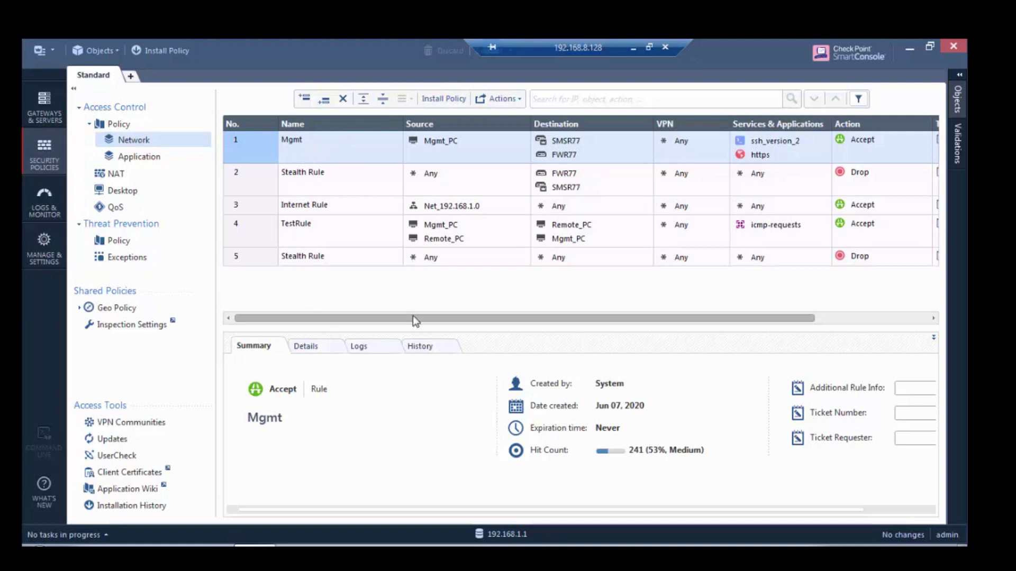
pyautogui.moveTo(413, 320); pyautogui.dragTo(696, 339)
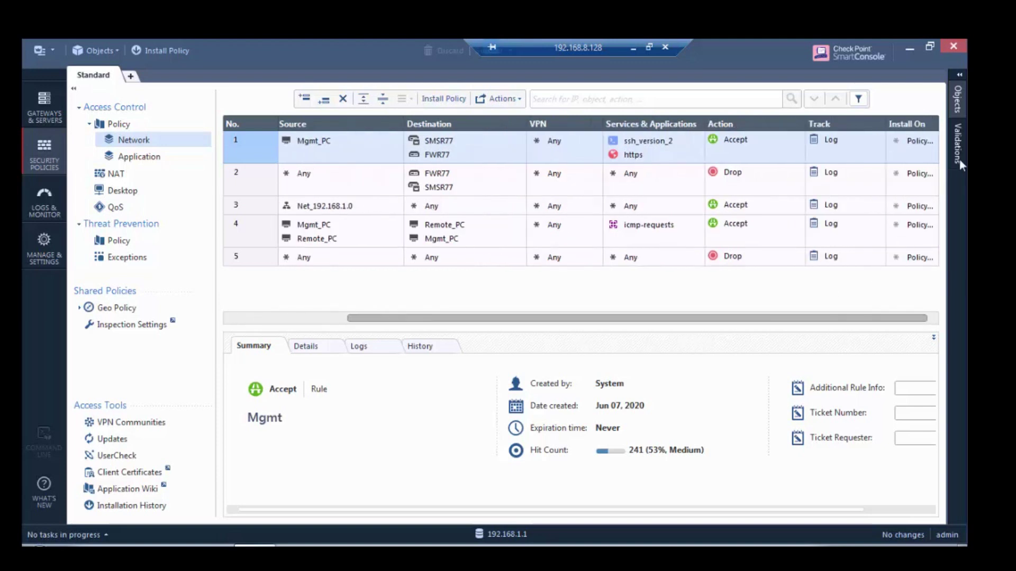
# Browse the migrated host objects under Network Objects, then start Install Policy
pyautogui.click(959, 73)
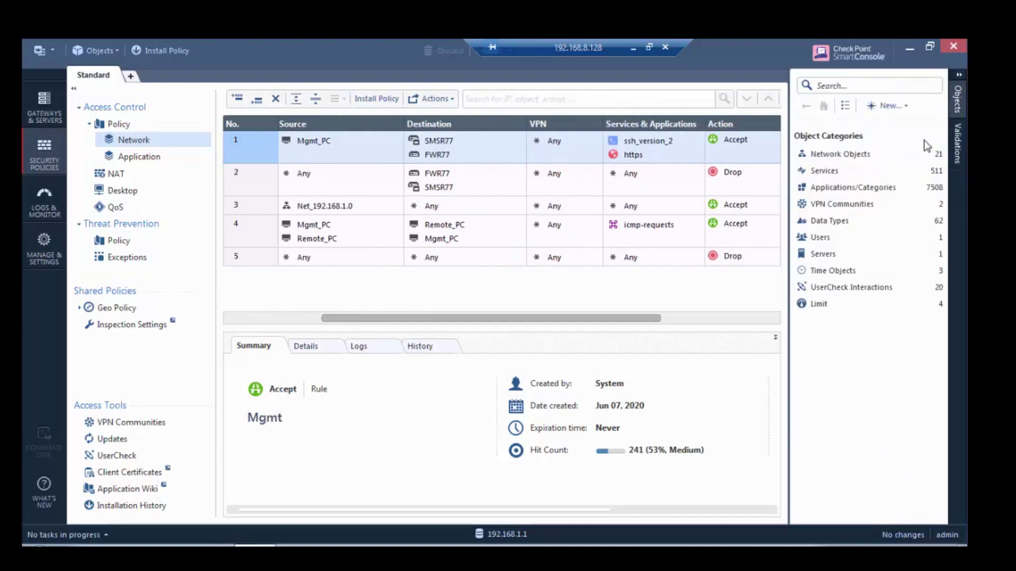
pyautogui.click(869, 156)
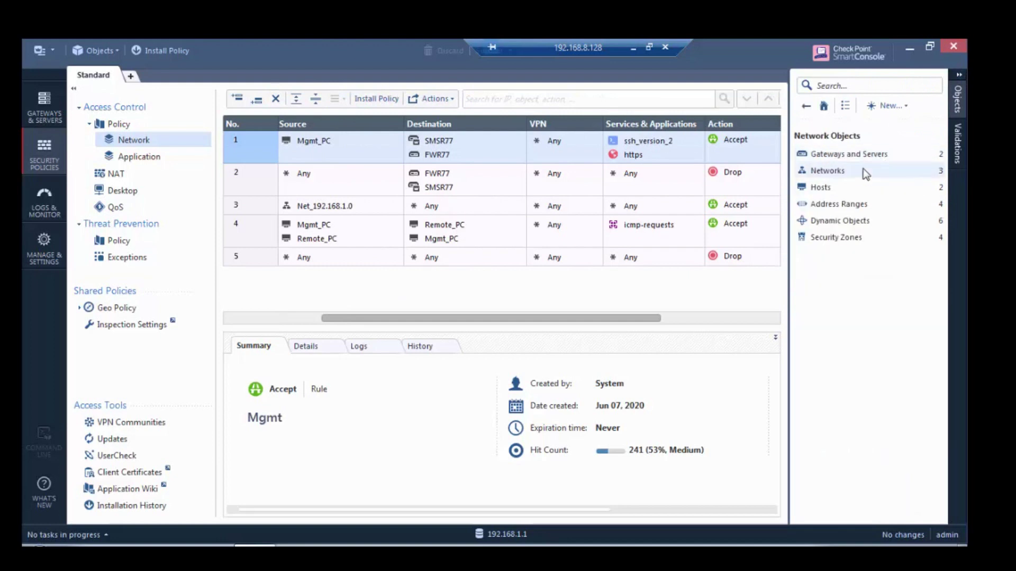
pyautogui.click(856, 185)
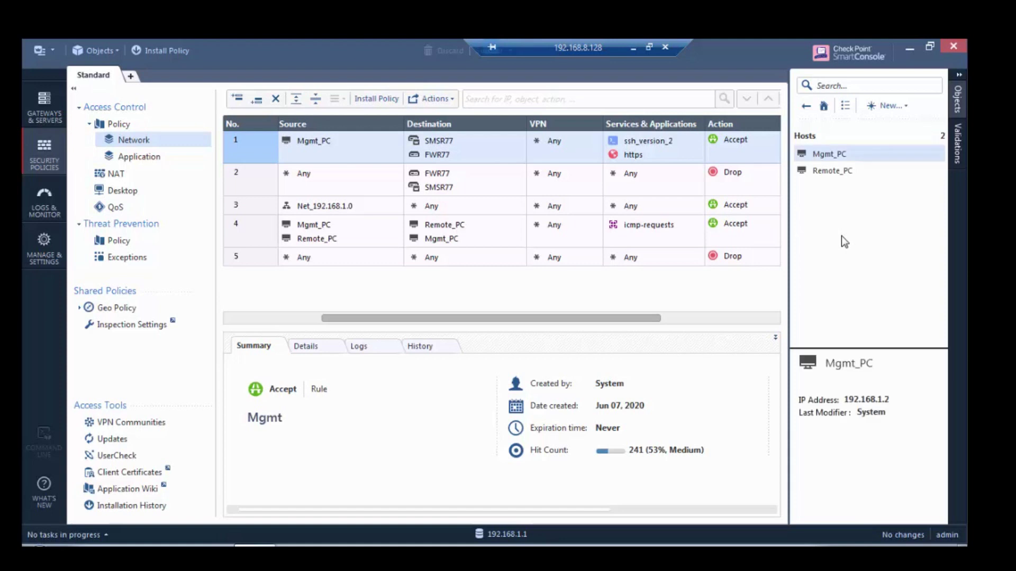
pyautogui.click(957, 100)
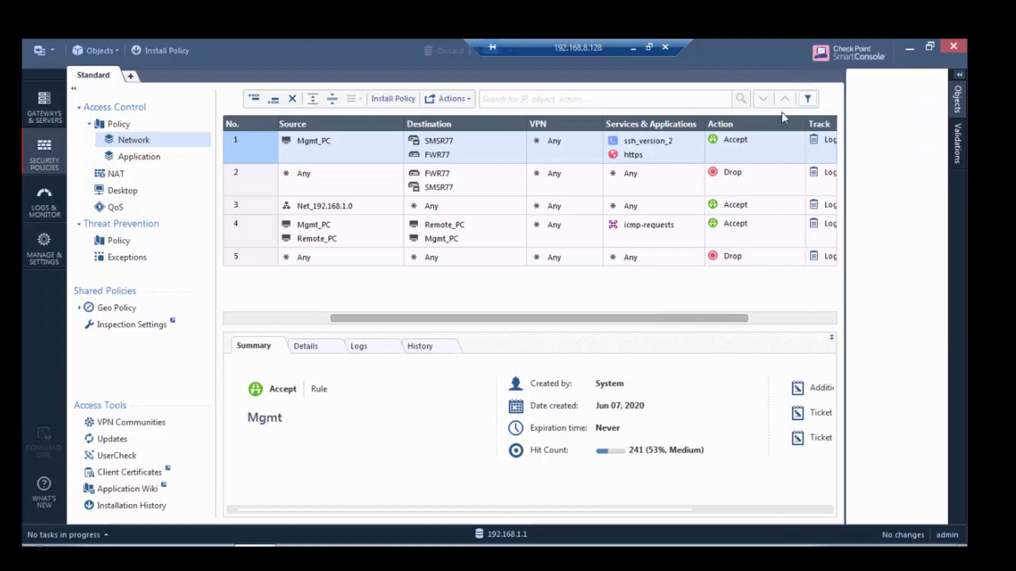
pyautogui.click(164, 51)
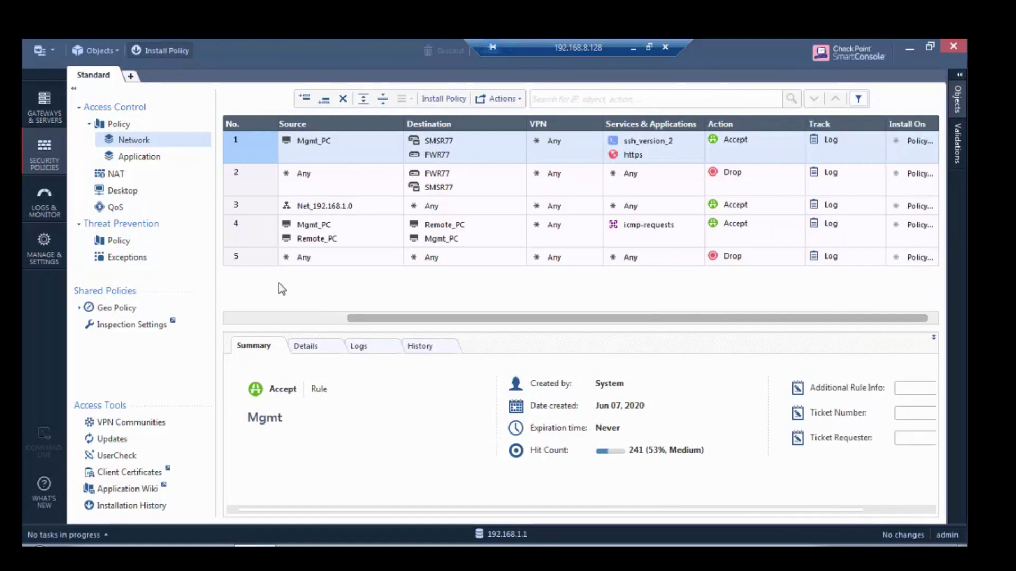
# Install the Standard policy on FWR77 and dismiss the Recent Tasks success summary
pyautogui.click(737, 490)
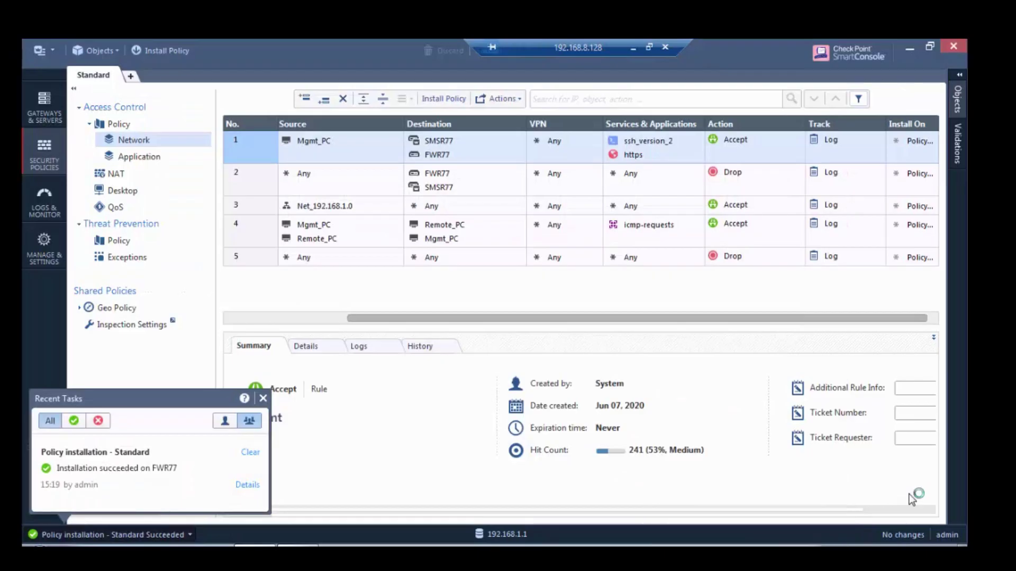
pyautogui.click(263, 398)
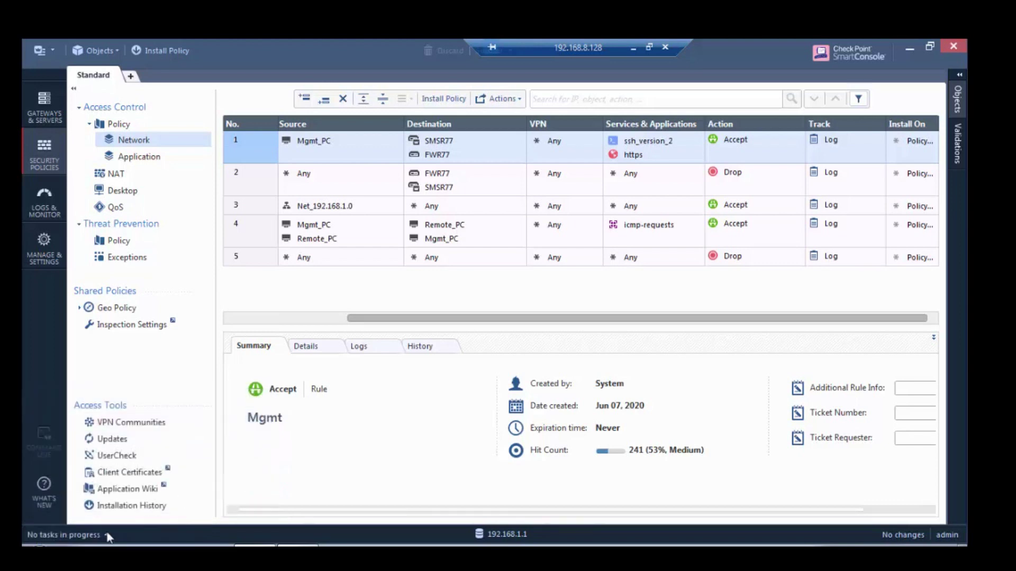
# Open Command Prompt and run ping 8.8.8.8 -t, getting TTL=127 replies
pyautogui.press('super')
pyautogui.click(92, 522)
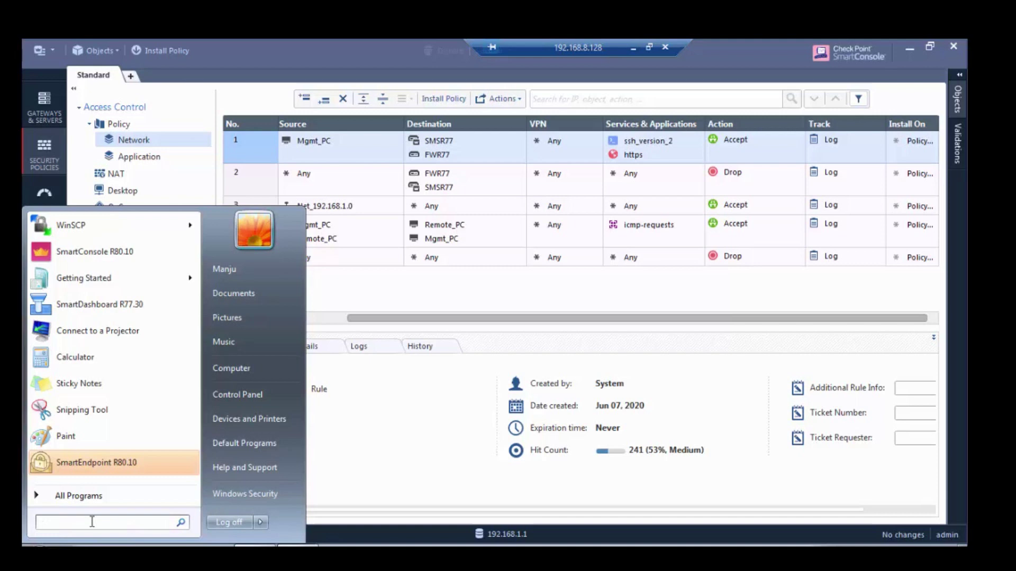
pyautogui.write('cmd')
pyautogui.press('Return')
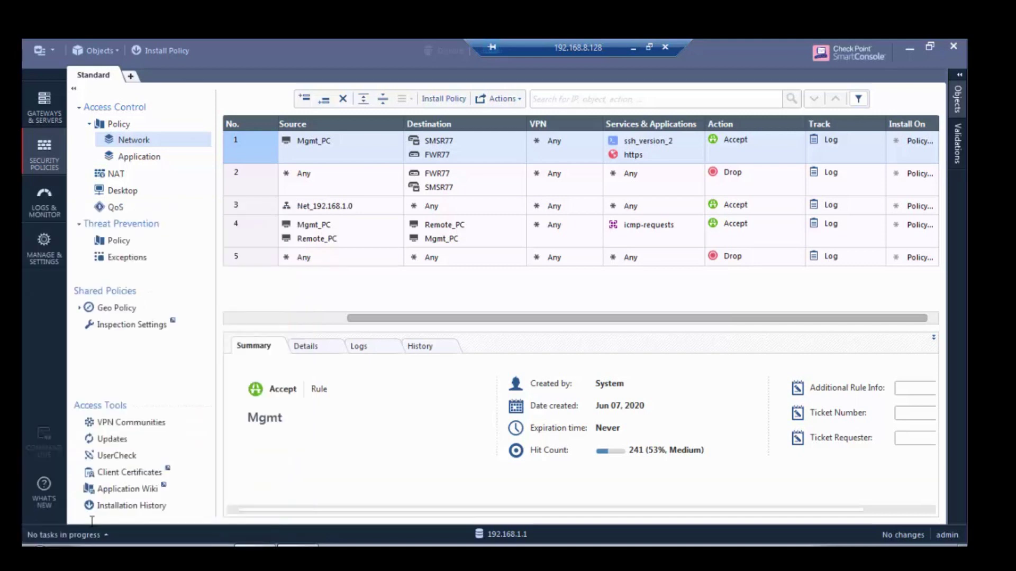
pyautogui.write('ping')
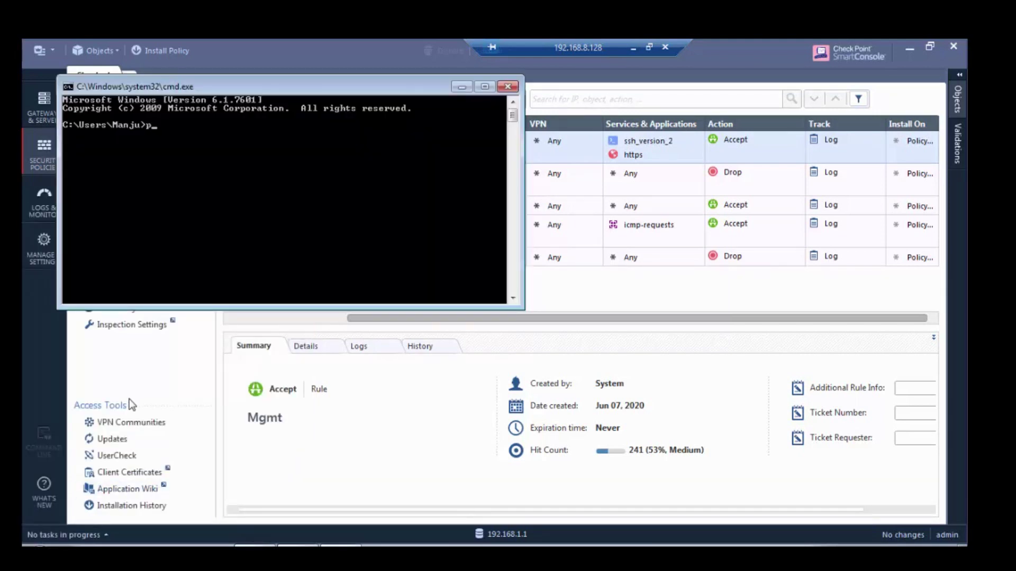
pyautogui.press('BackSpace')
pyautogui.press('BackSpace')
pyautogui.press('BackSpace')
pyautogui.write('ing 8.8.8.8 -t')
pyautogui.press('Return')
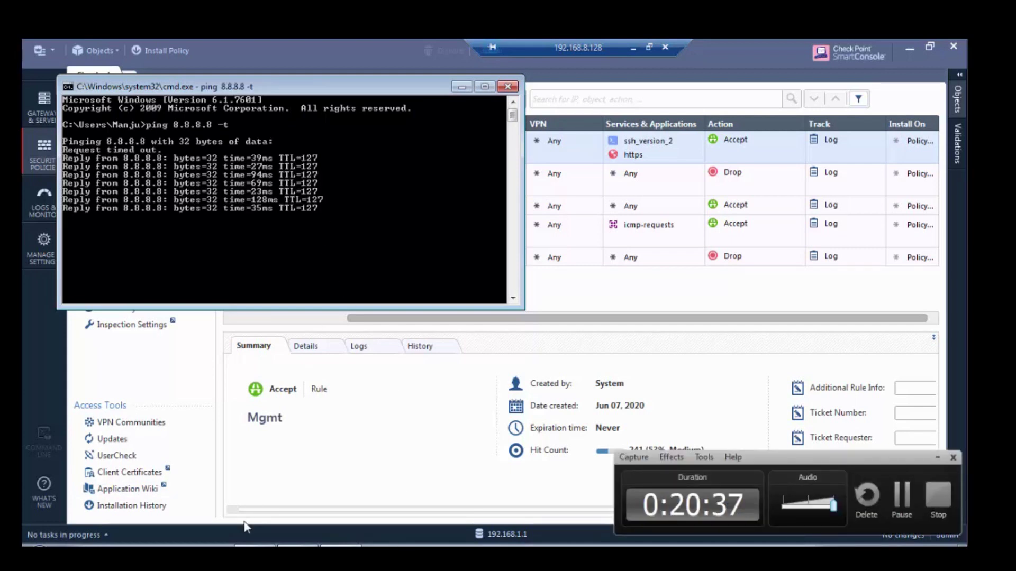
pyautogui.click(211, 544)
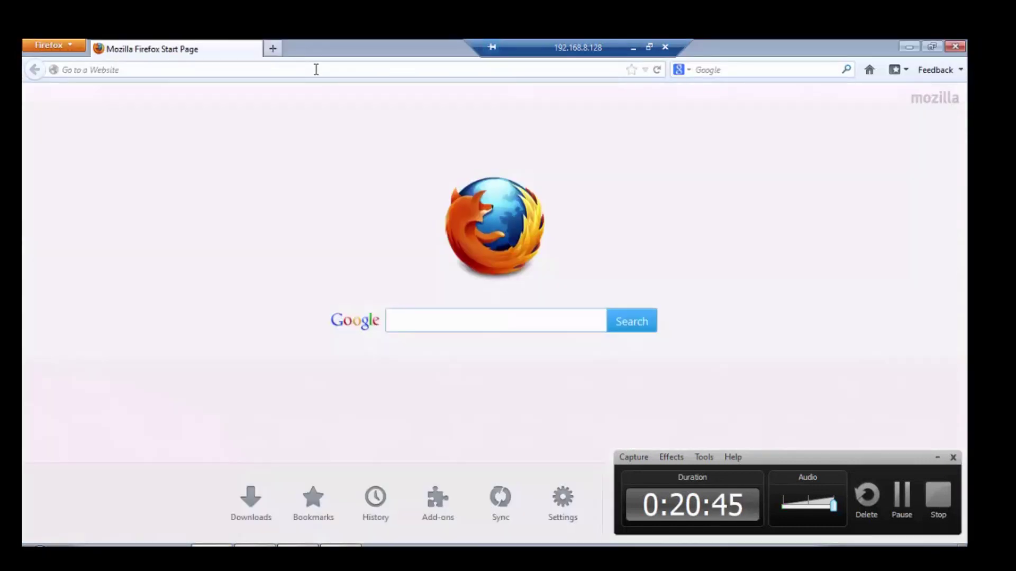
# Load facebook.com and open the Gmail by Google result from the gmail search tab
pyautogui.click(316, 69)
pyautogui.write('facebook.com/')
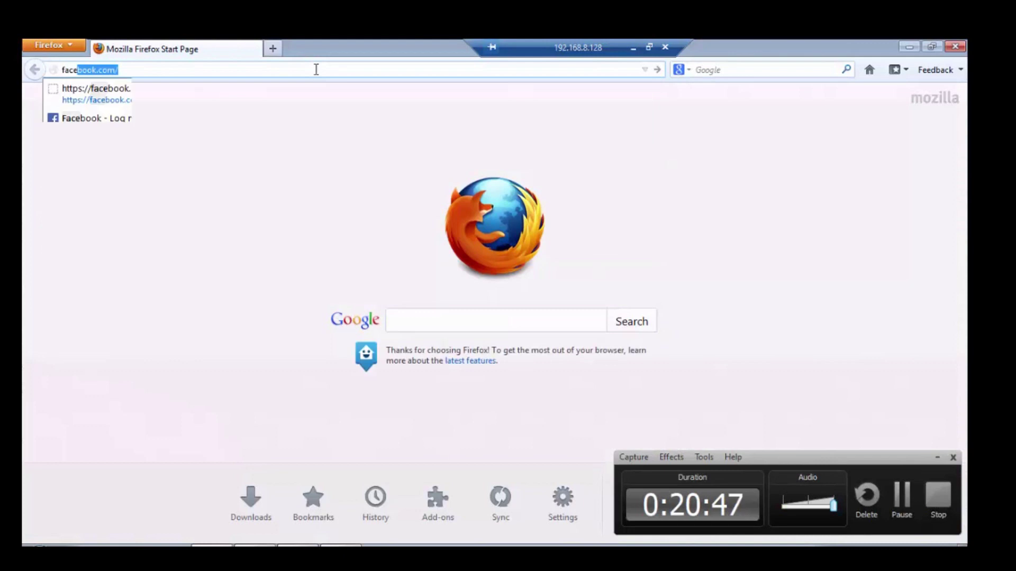
pyautogui.press('Return')
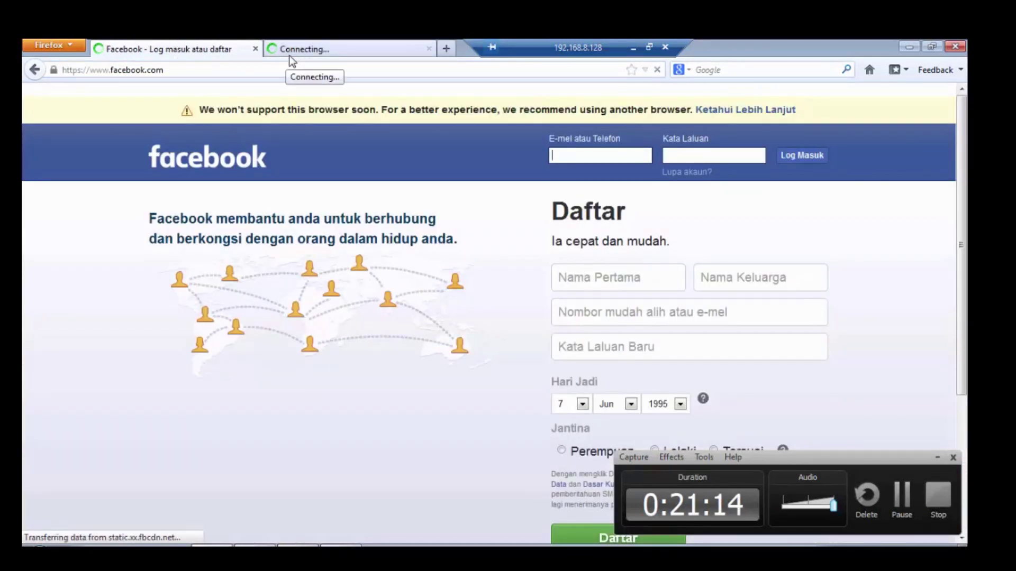
pyautogui.click(306, 52)
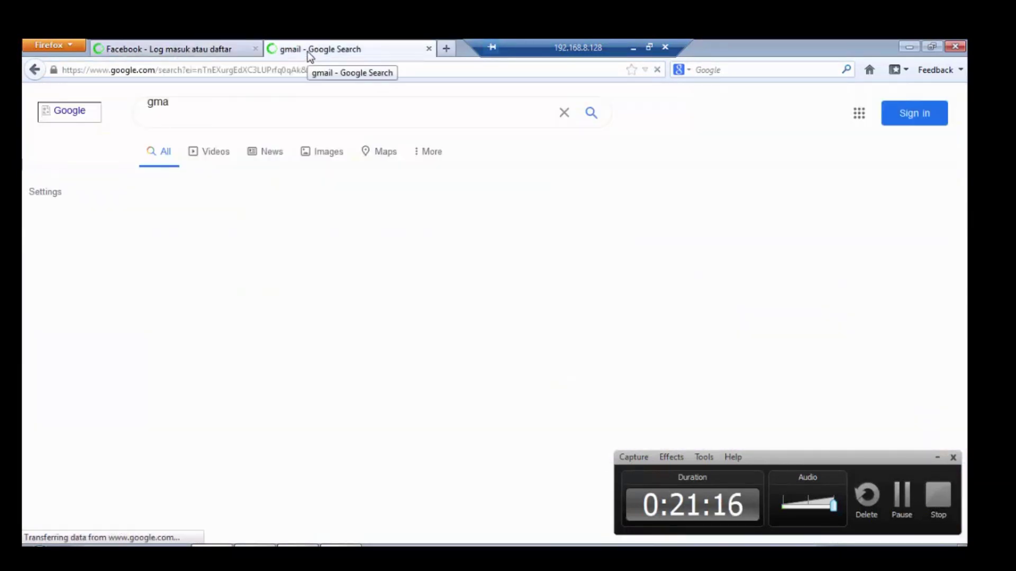
pyautogui.click(208, 239)
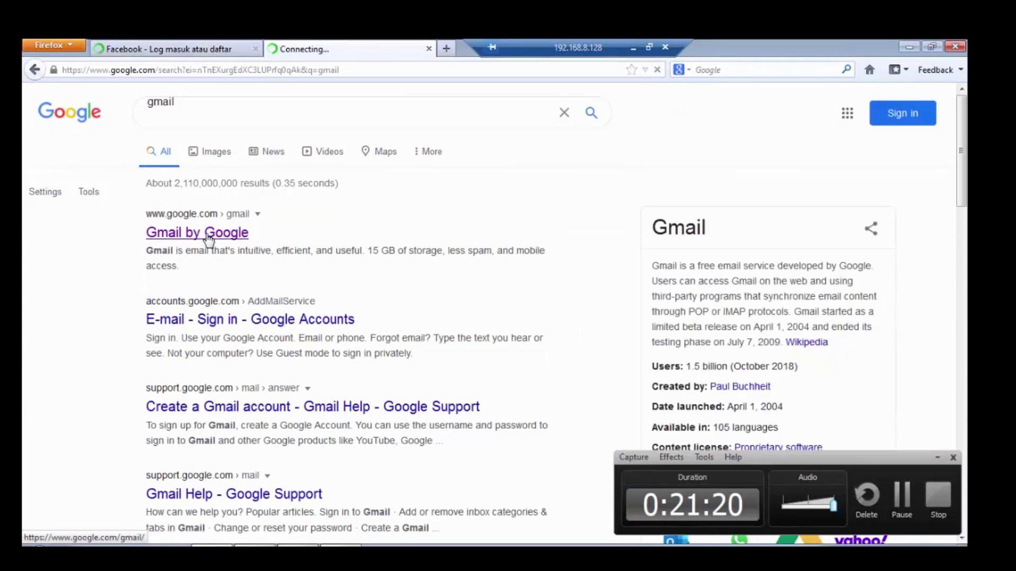
pyautogui.moveTo(613, 48); pyautogui.dragTo(679, 45)
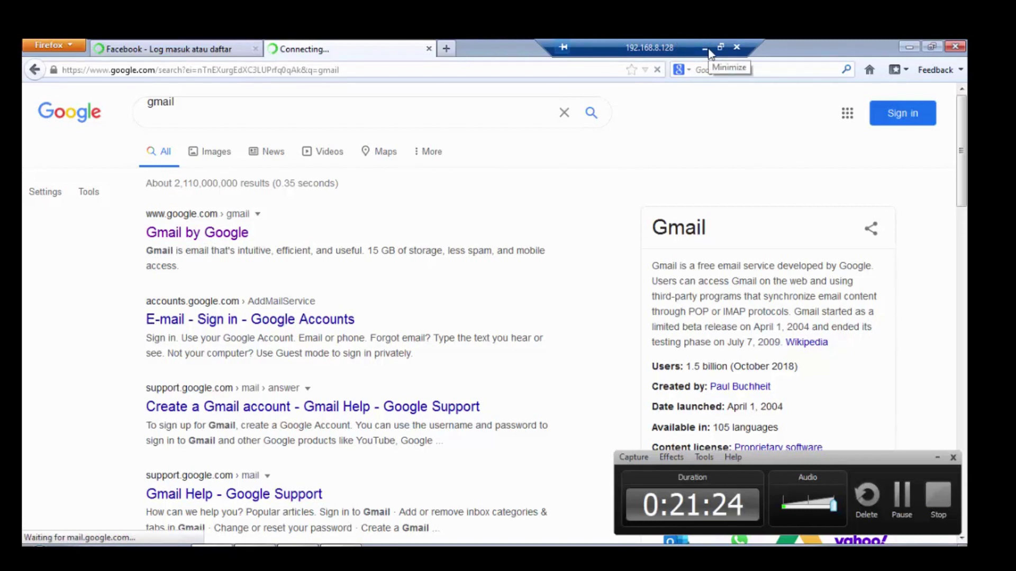